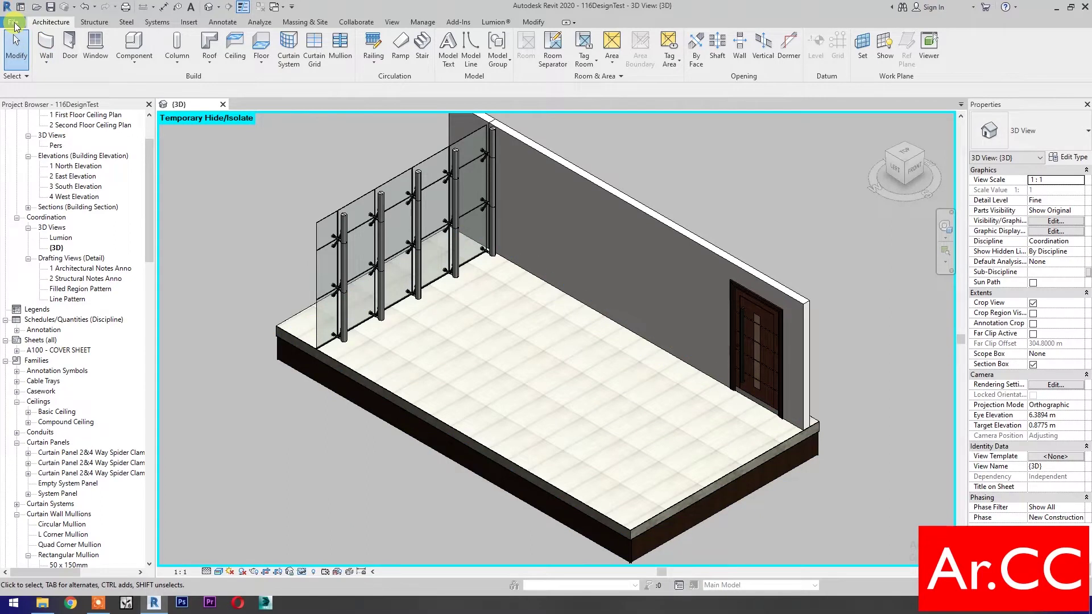
# Step: Create a new family from the Metric Curtain Wall Panel template
pyautogui.click(13, 23)
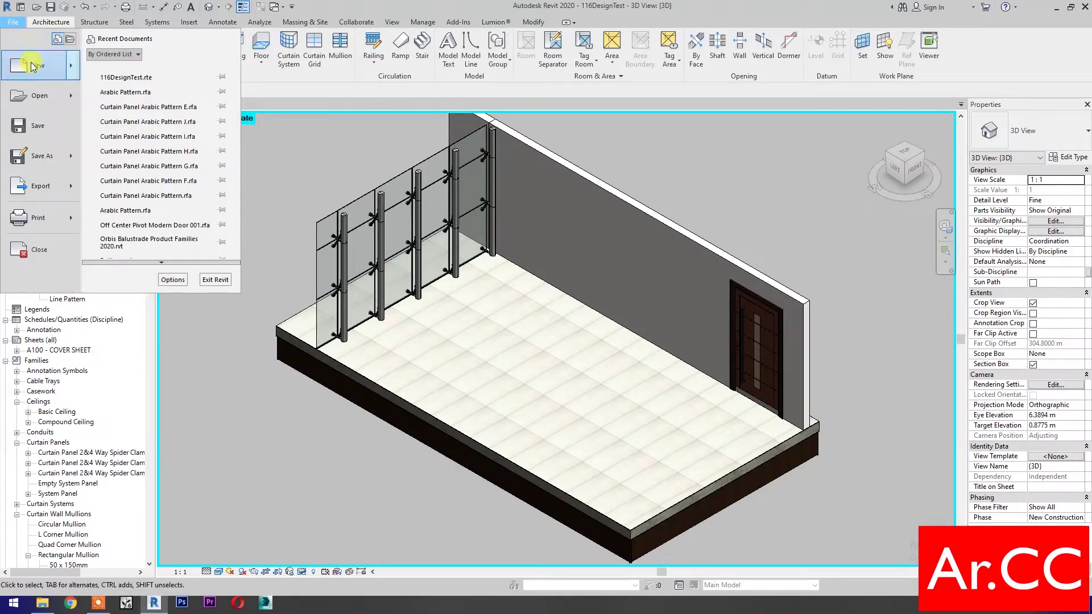
pyautogui.moveTo(34, 65)
pyautogui.click(132, 107)
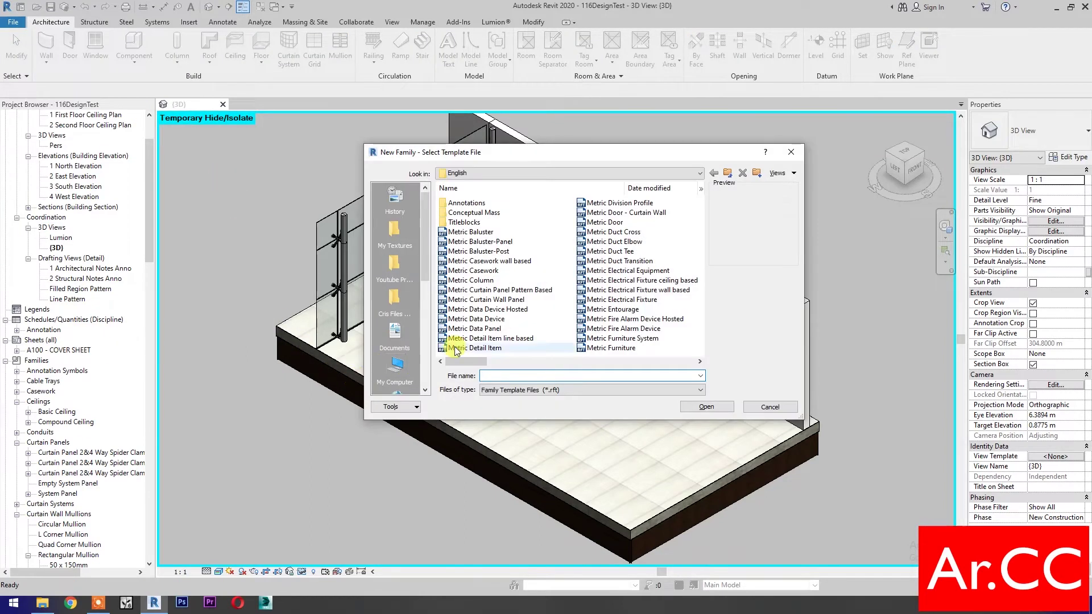
pyautogui.click(486, 300)
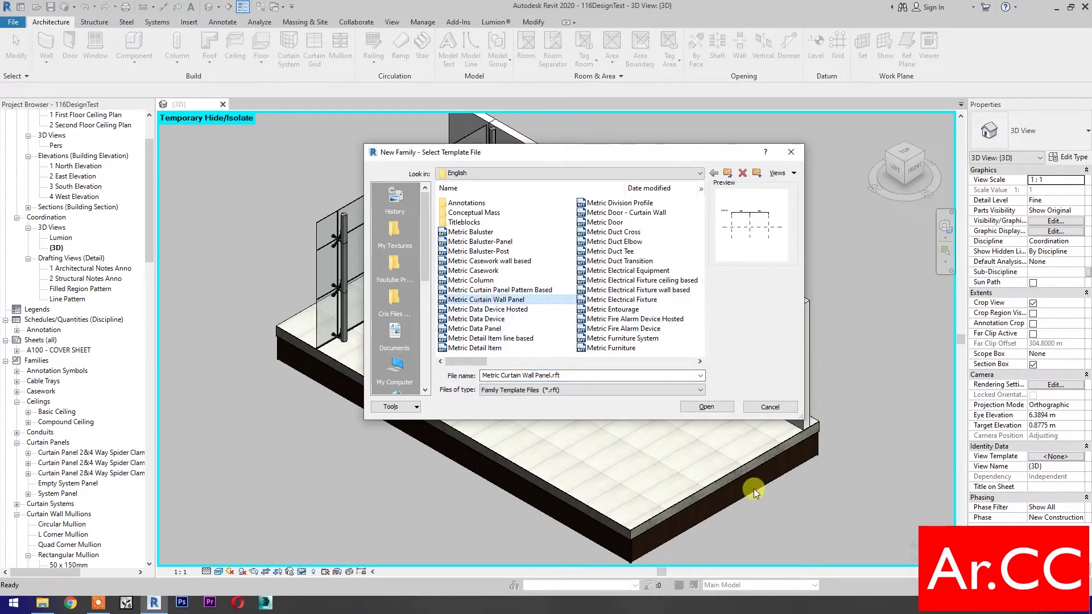
pyautogui.click(711, 408)
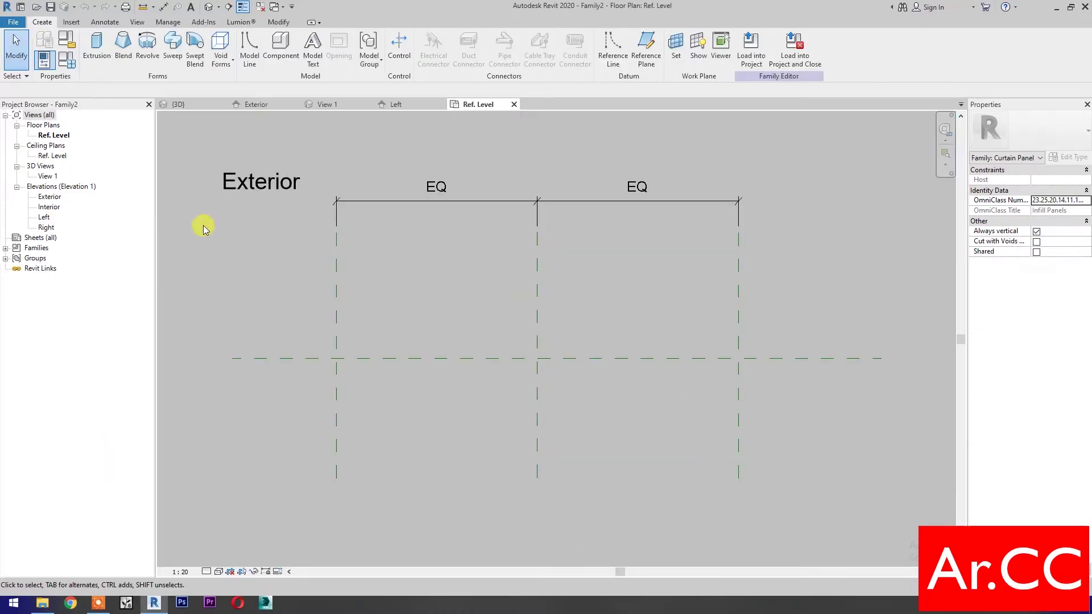
# Step: Open the Interior elevation and load the Arabic Pattern family from the Desktop
pyautogui.doubleClick(53, 207)
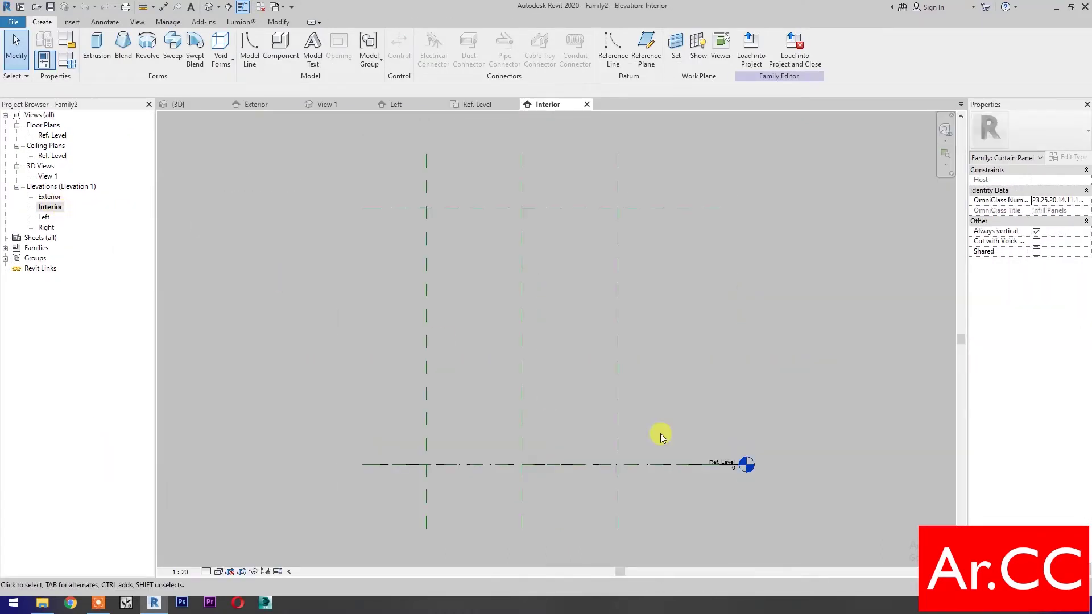
pyautogui.click(73, 22)
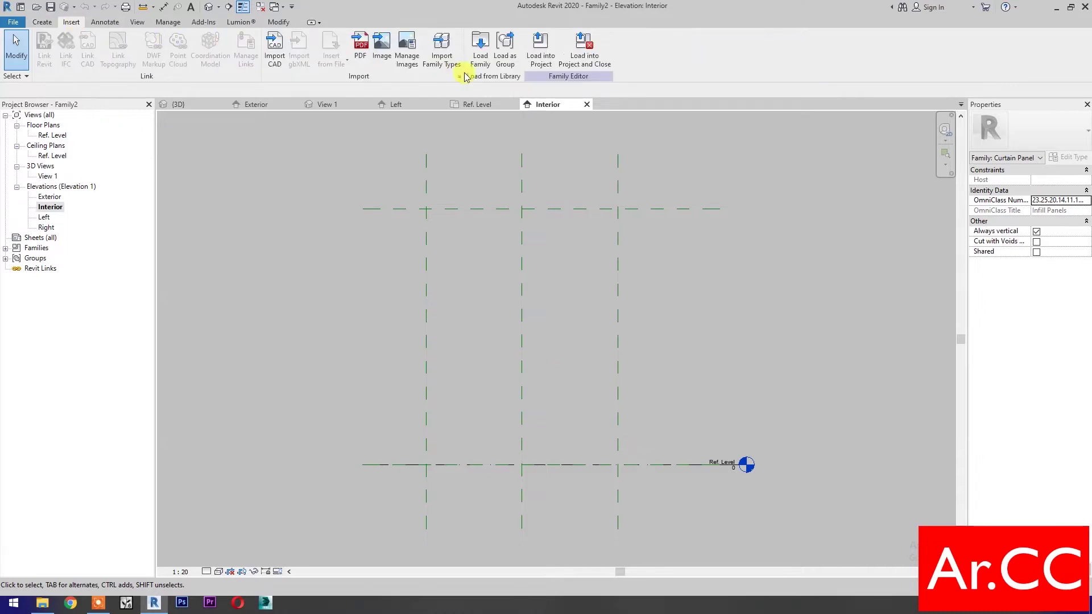
pyautogui.click(480, 45)
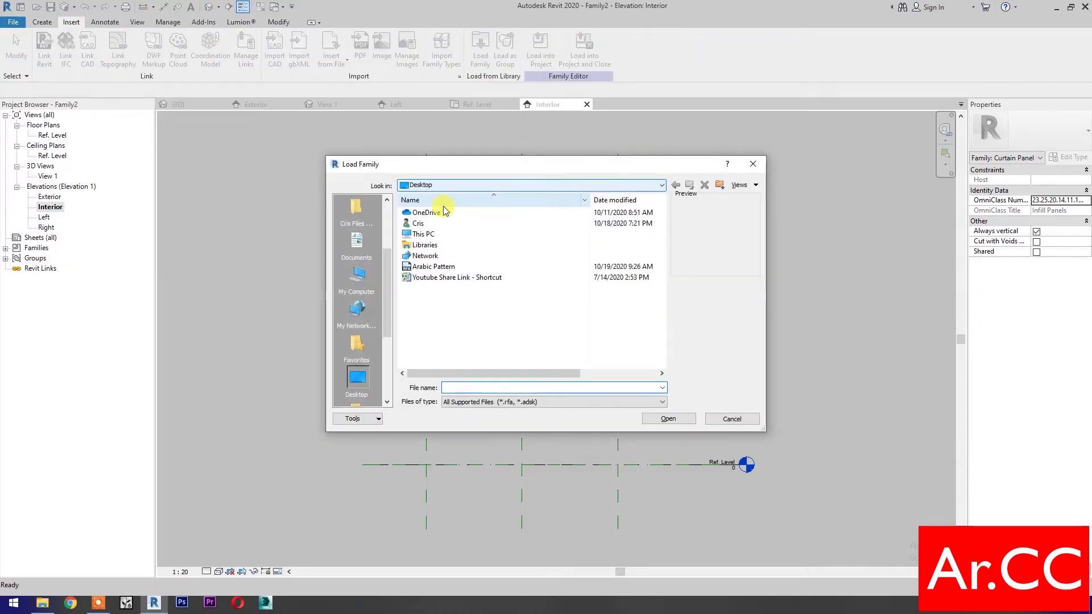
pyautogui.click(430, 268)
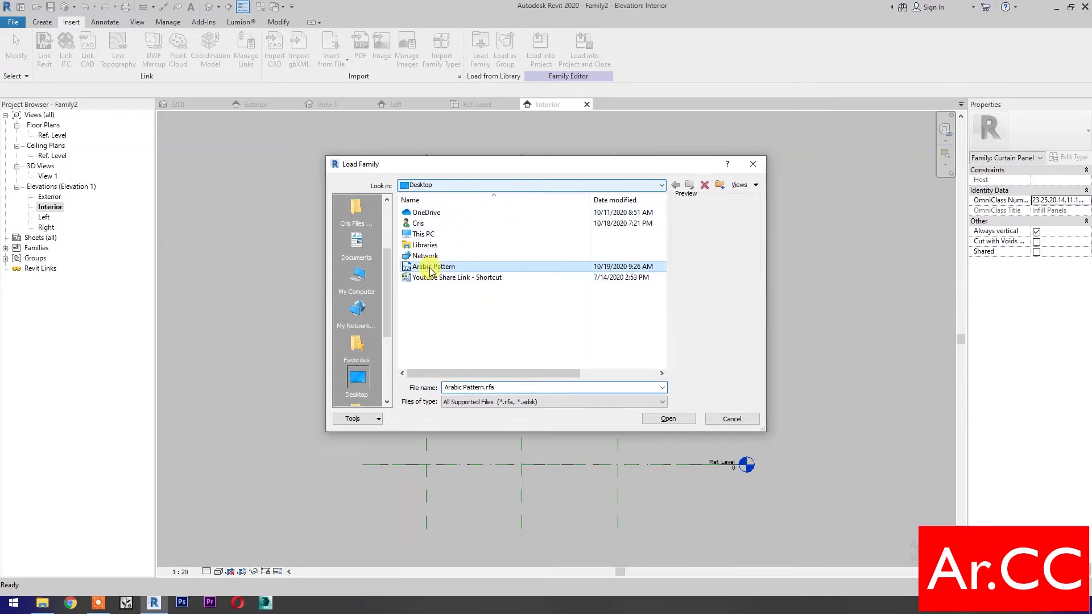
pyautogui.click(669, 419)
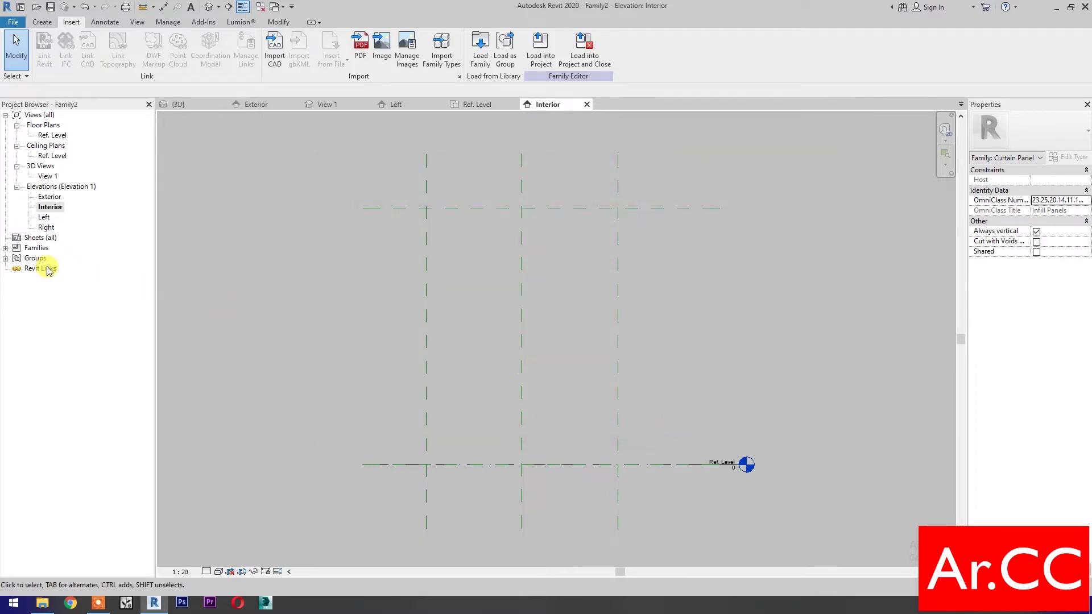
# Step: Place an instance of Arabic Pattern Style G on the work plane, near the central vertical reference plane
pyautogui.click(7, 248)
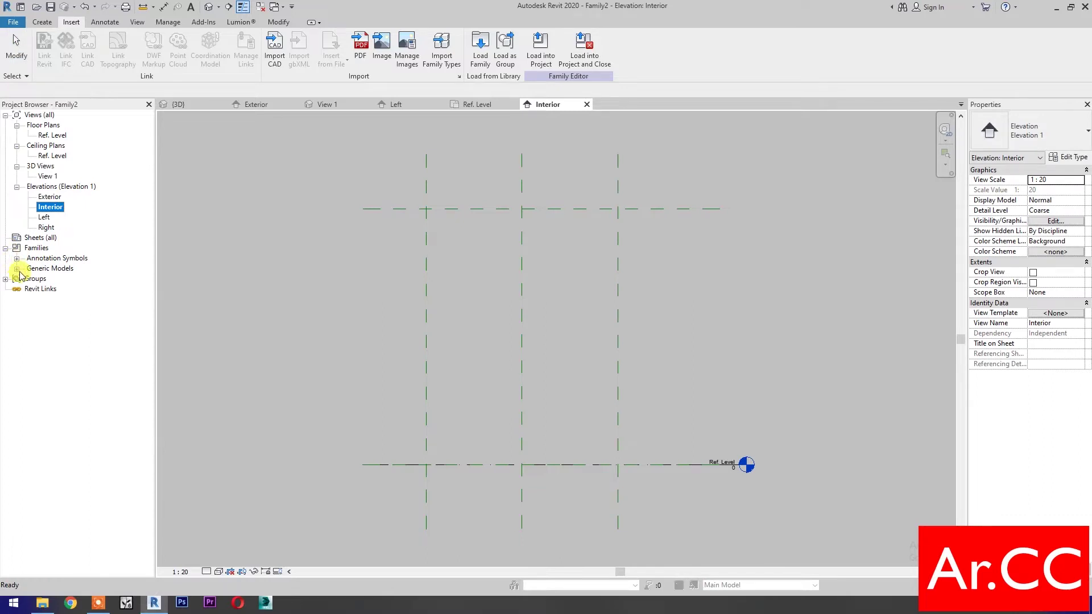
pyautogui.click(17, 269)
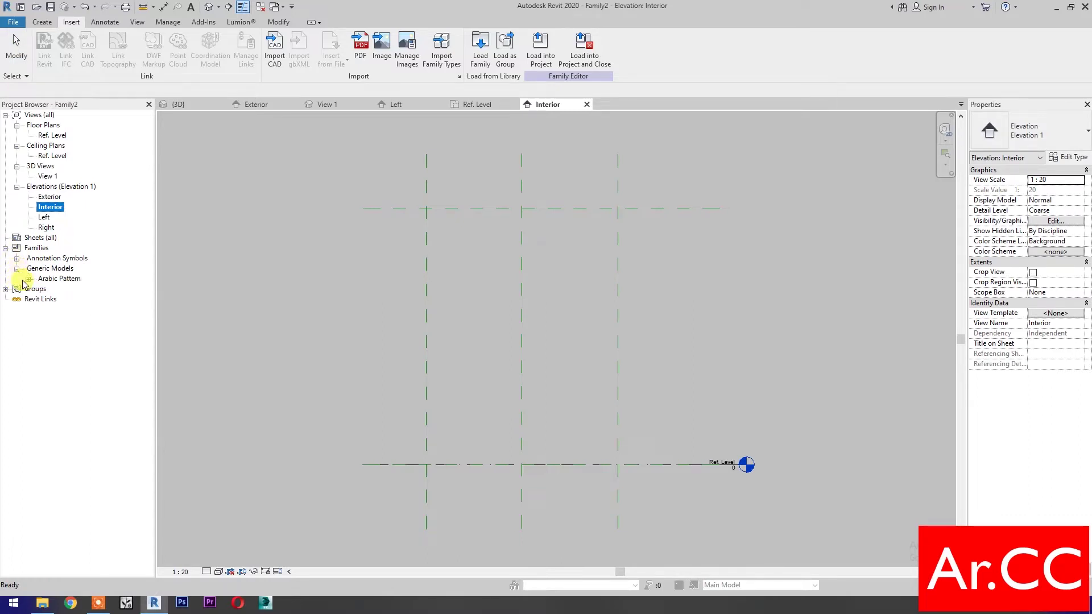
pyautogui.click(27, 280)
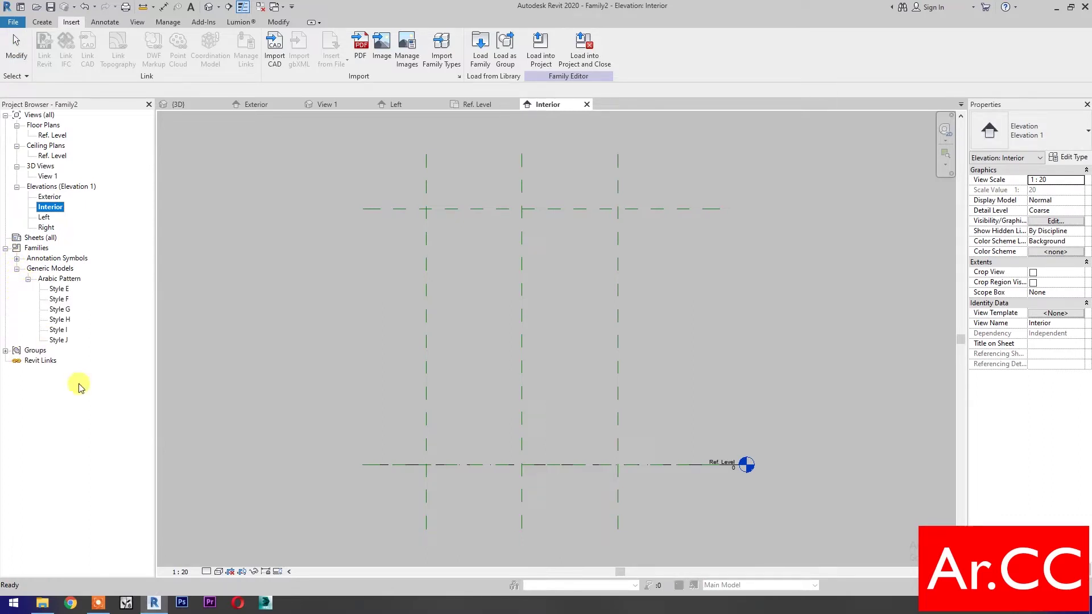
pyautogui.click(59, 309)
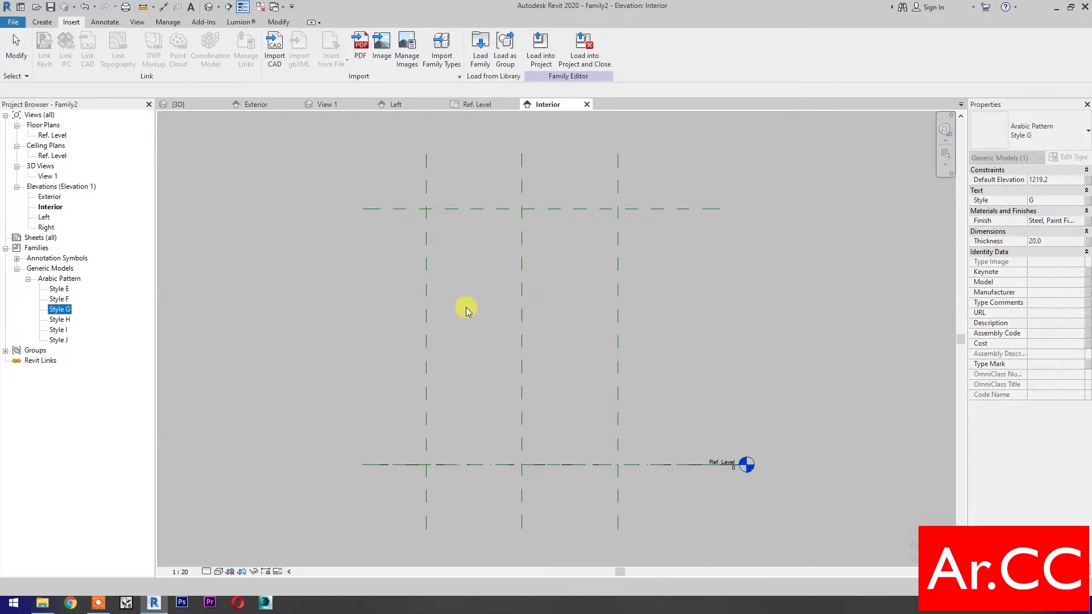
pyautogui.moveTo(466, 311); pyautogui.dragTo(457, 303)
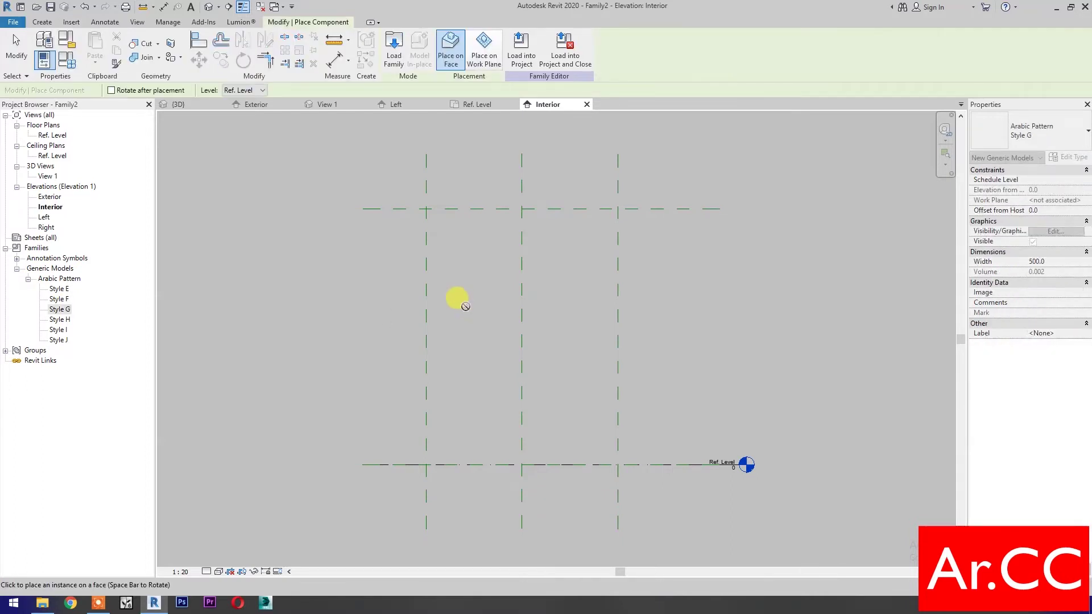
pyautogui.click(496, 60)
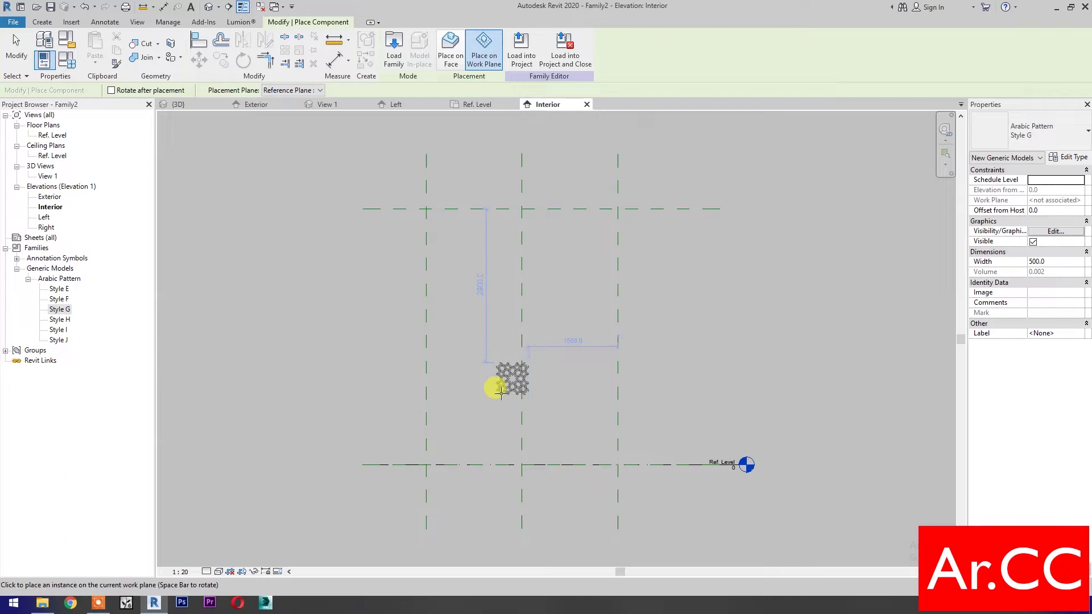
pyautogui.click(500, 393)
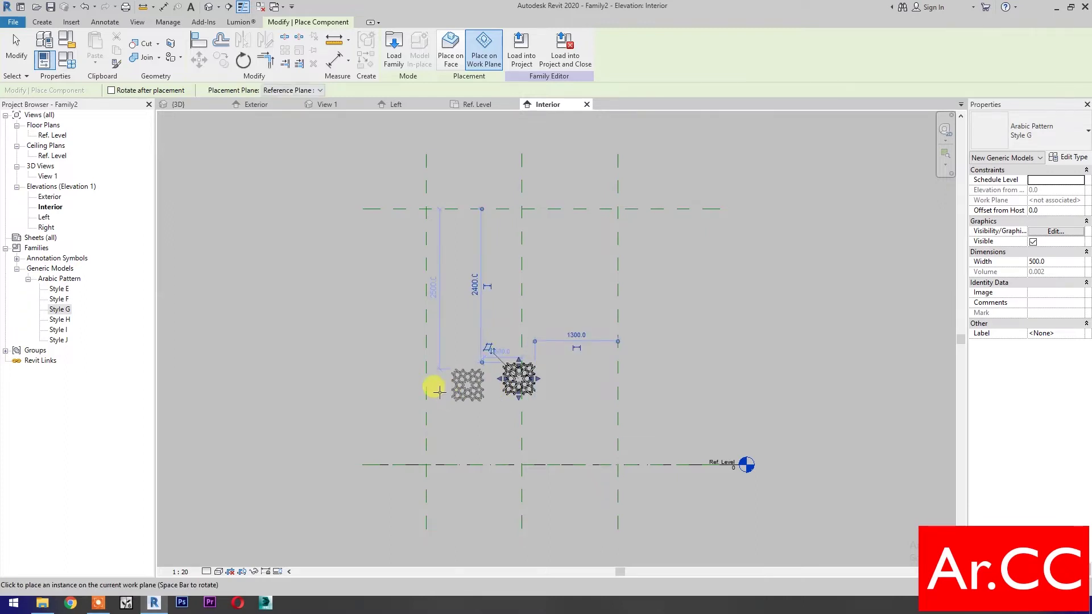
# Step: Align and lock the pattern's left and right edges to the Left and Right reference planes
pyautogui.click(199, 41)
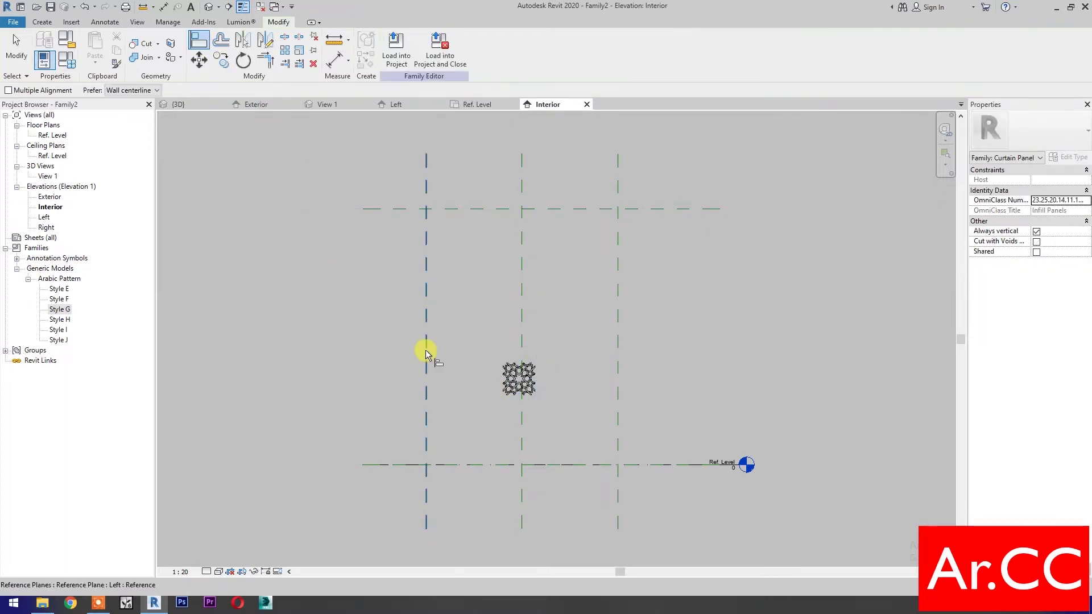
pyautogui.click(426, 351)
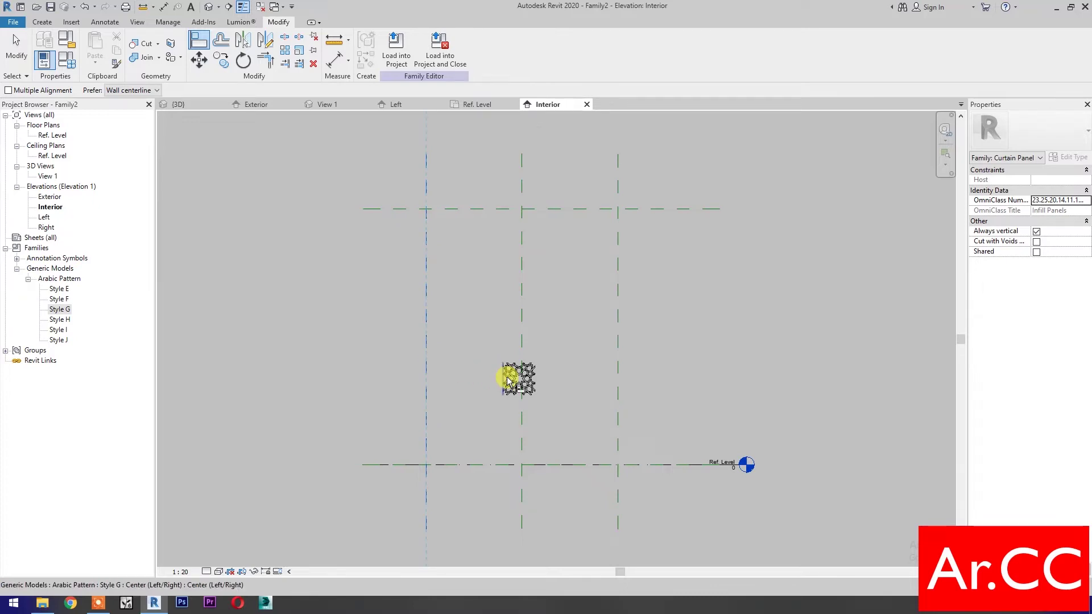
pyautogui.click(508, 380)
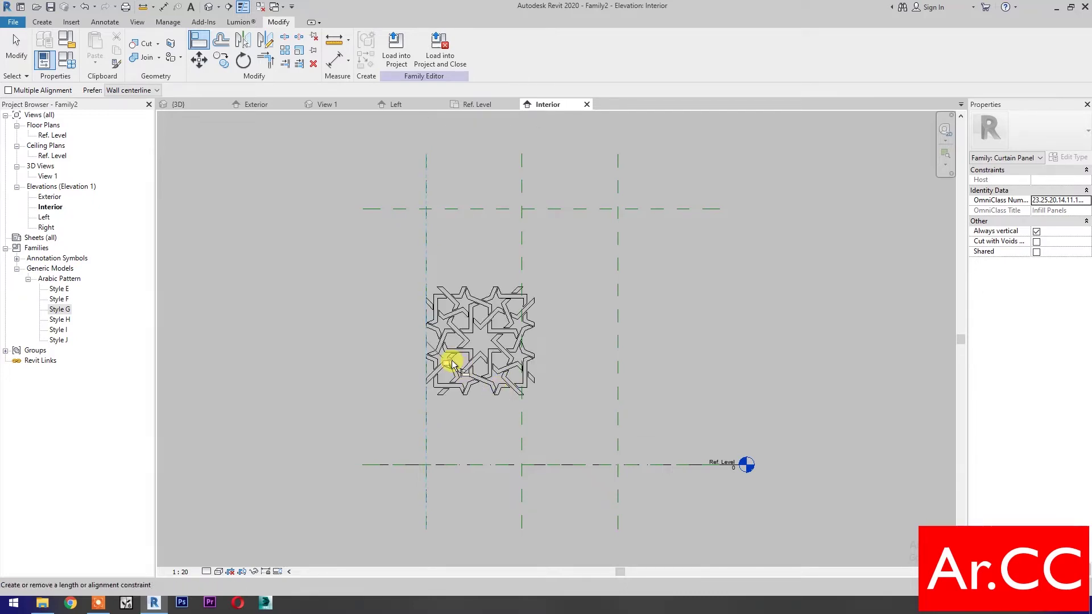
pyautogui.click(618, 350)
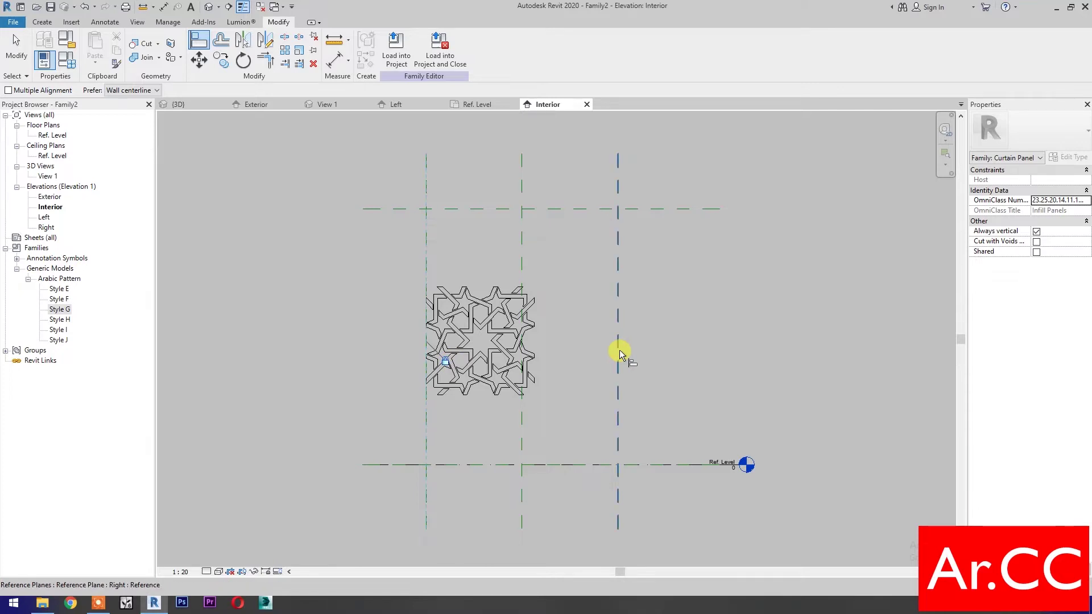
pyautogui.click(535, 349)
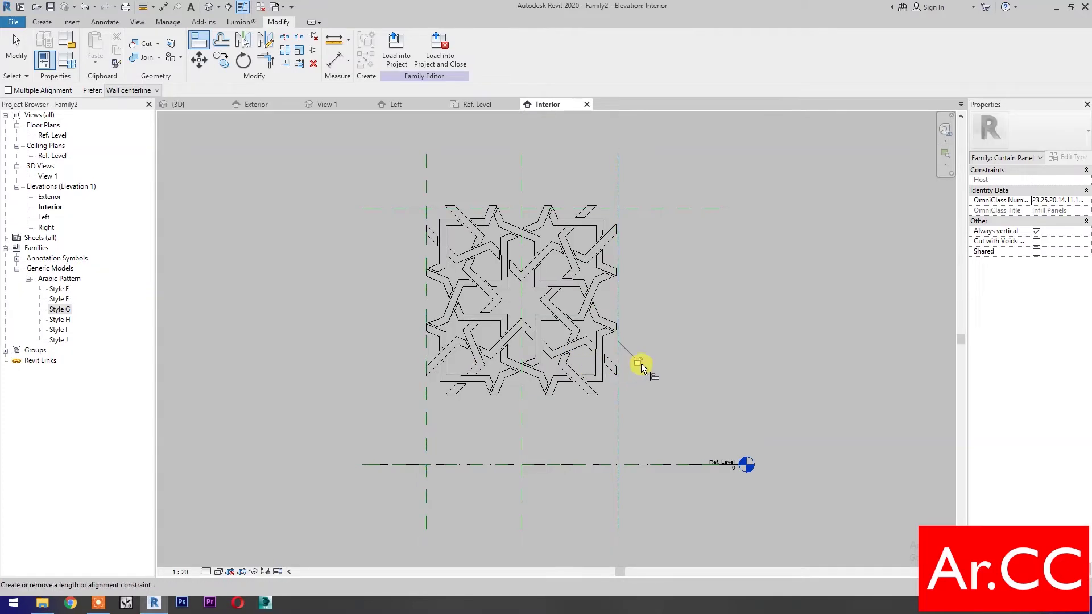
pyautogui.press('Escape')
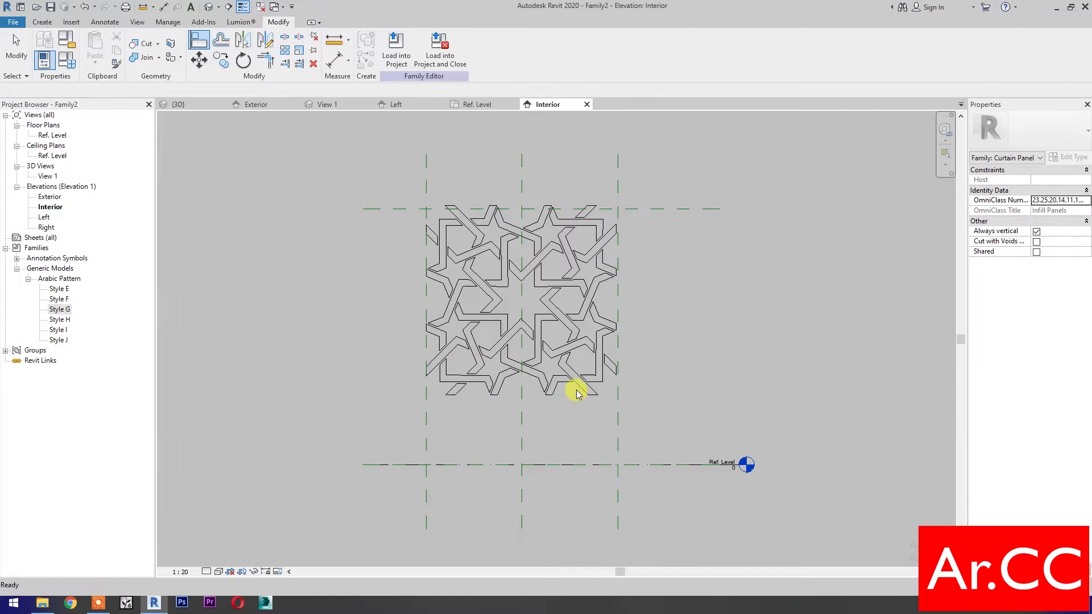
# Step: Move the pattern 1100 mm straight down so its bottom edge sits on the Ref. Level line
pyautogui.click(579, 389)
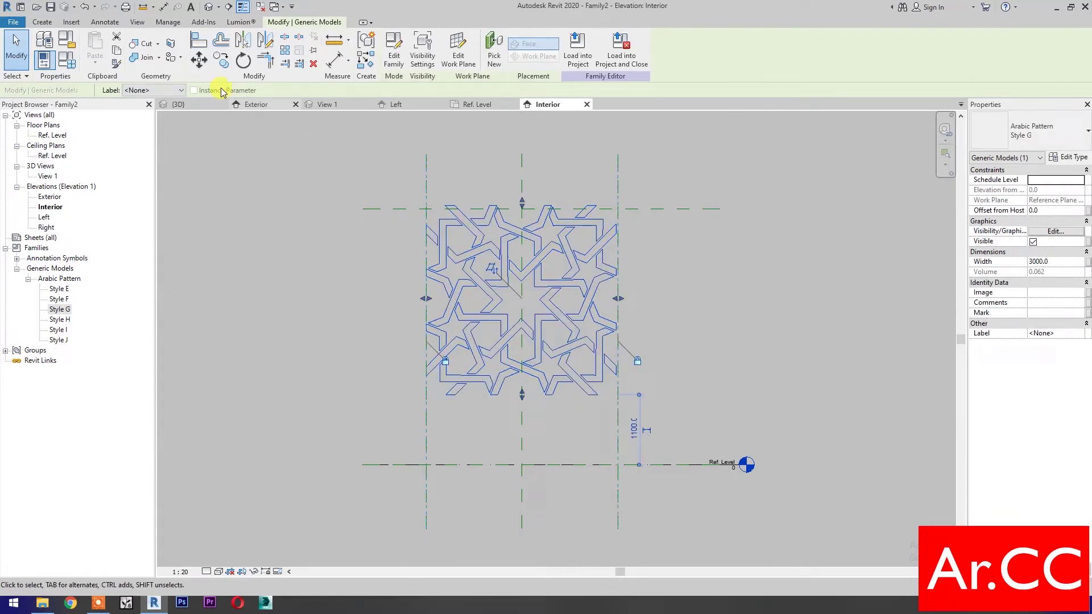
pyautogui.click(199, 60)
pyautogui.scroll(5, 501, 432)
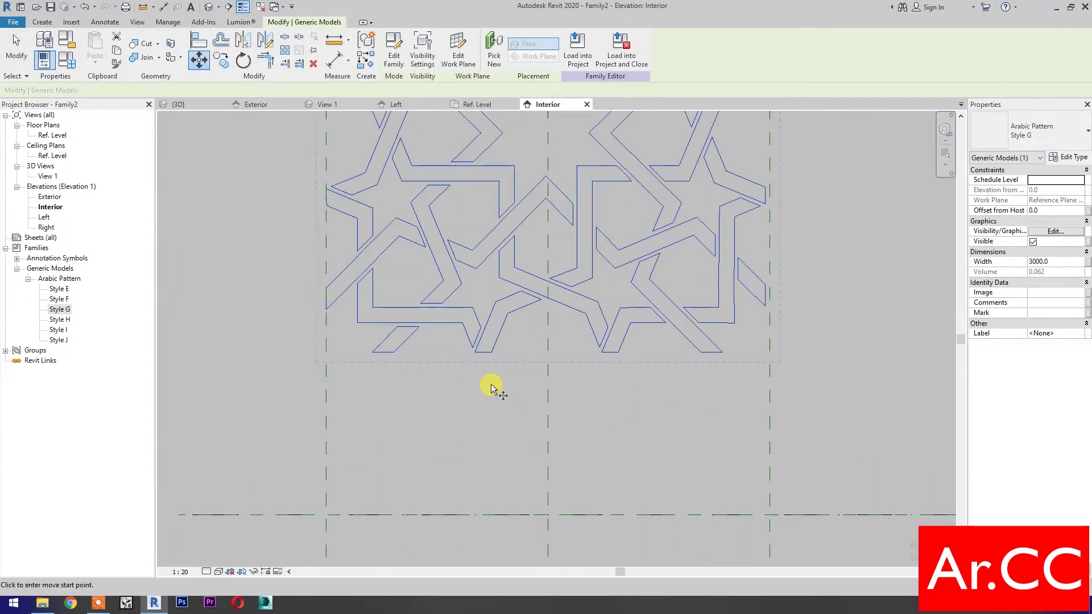
pyautogui.click(482, 342)
pyautogui.scroll(-3, 463, 415)
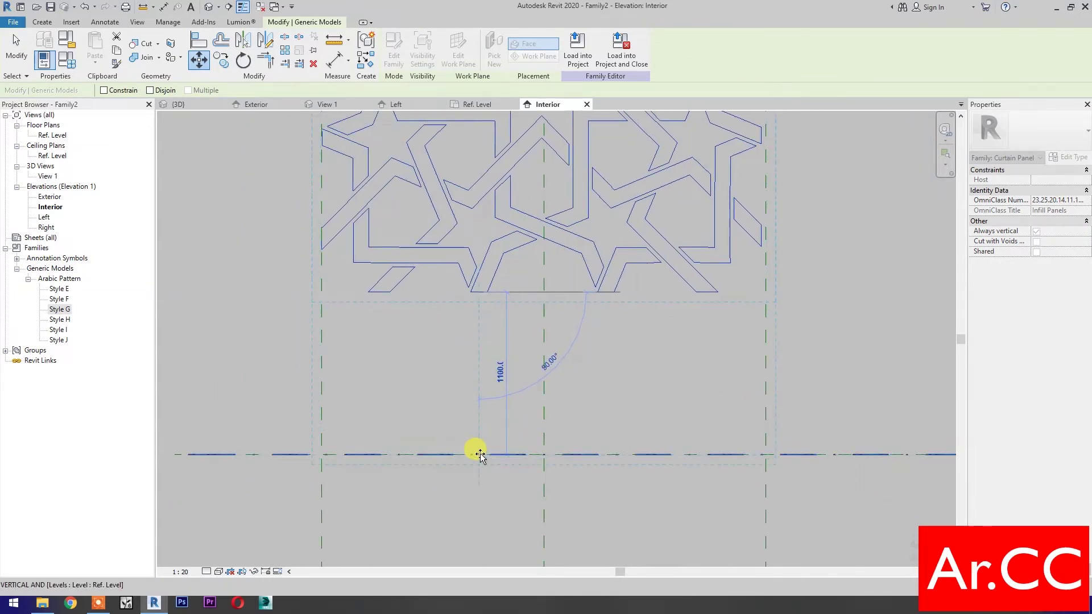
pyautogui.click(480, 453)
pyautogui.scroll(-4, 480, 453)
pyautogui.press('Escape')
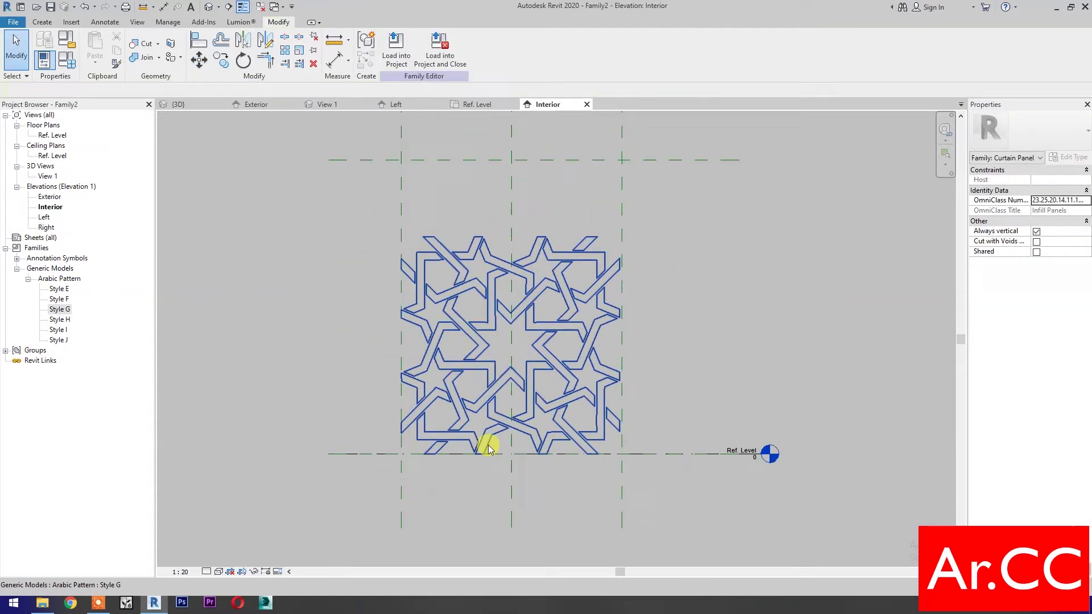
# Step: Associate the pattern's Finish with a new type parameter named Pattern Finish, grouped under Materials and Finishes
pyautogui.click(488, 448)
pyautogui.click(1070, 157)
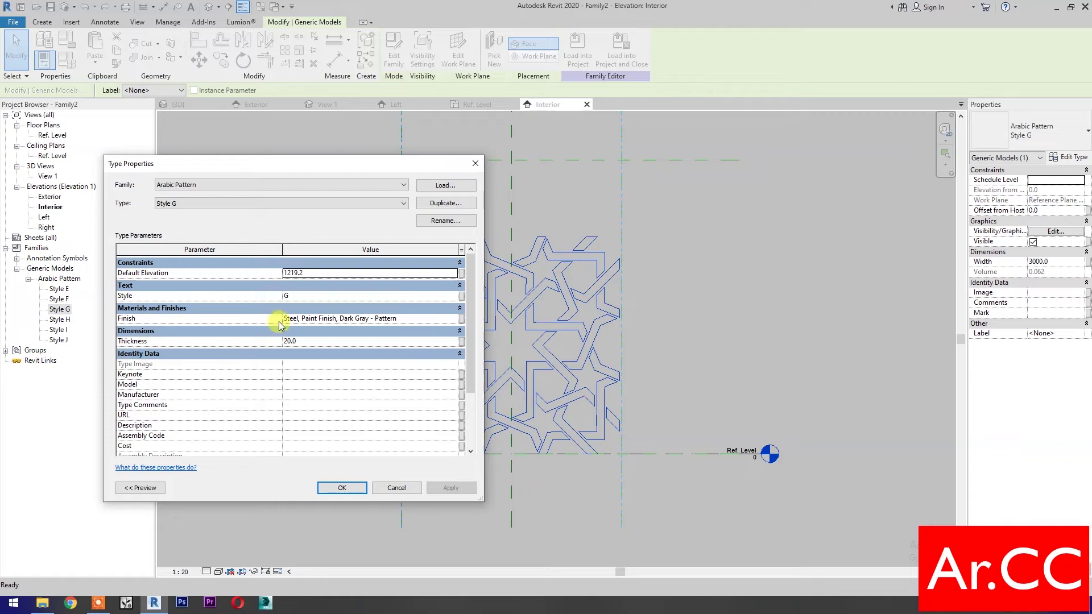
pyautogui.click(462, 321)
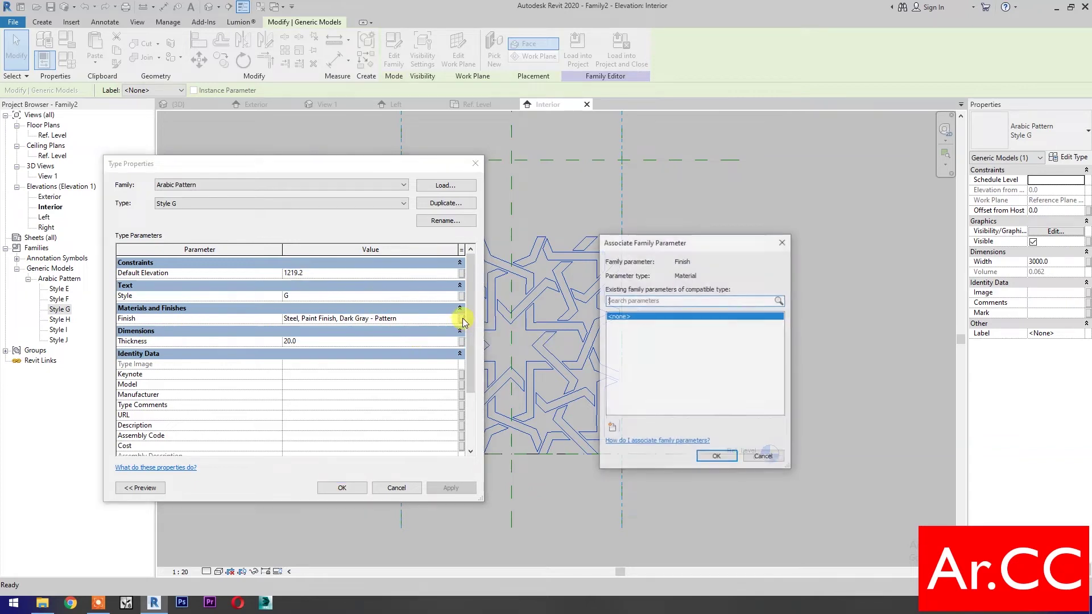
pyautogui.click(612, 430)
pyautogui.write('Pattern Finish')
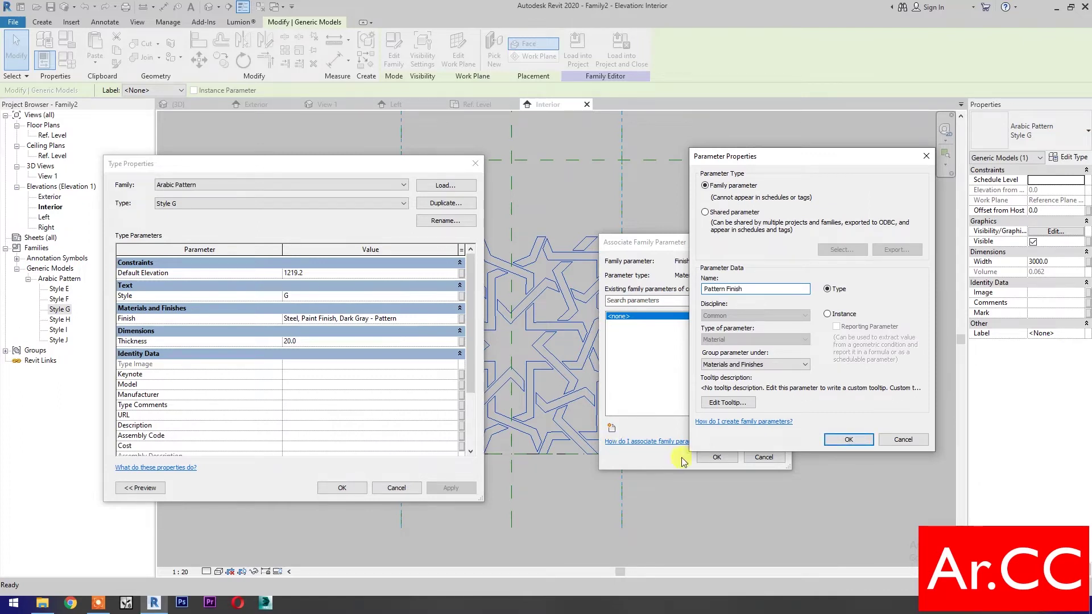
pyautogui.click(846, 441)
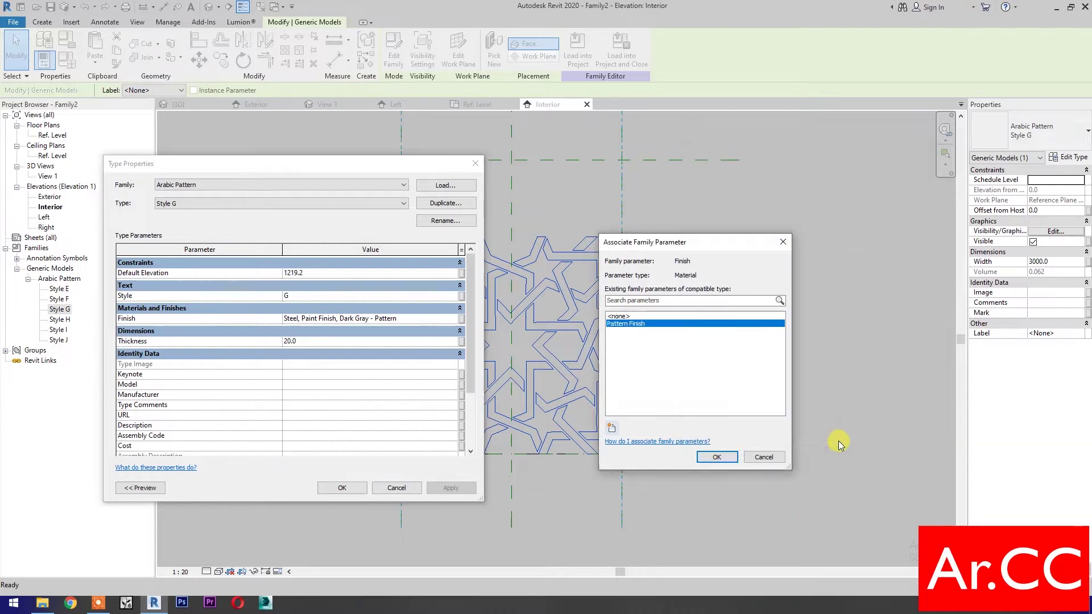
pyautogui.click(725, 457)
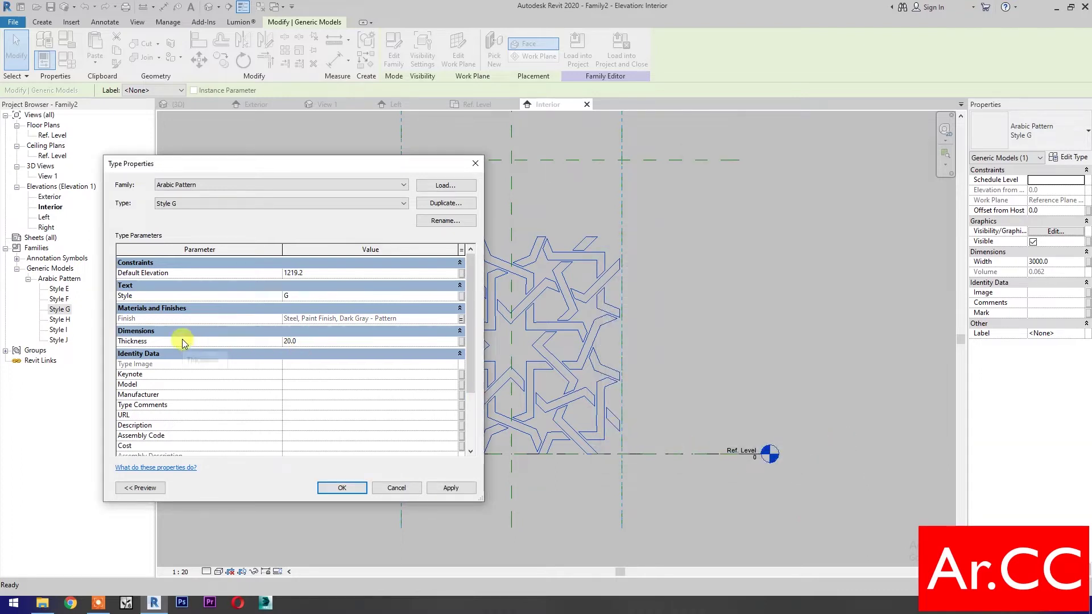
# Step: Associate the pattern's Thickness with a new type parameter named Thickness, grouped under Dimensions, and accept the type properties
pyautogui.click(461, 342)
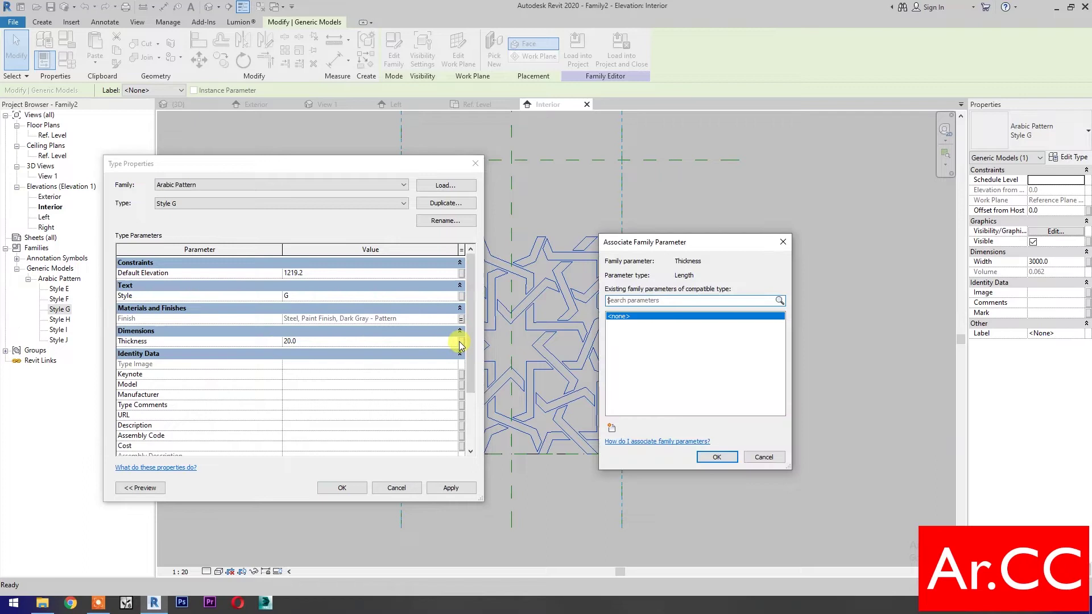
pyautogui.click(612, 428)
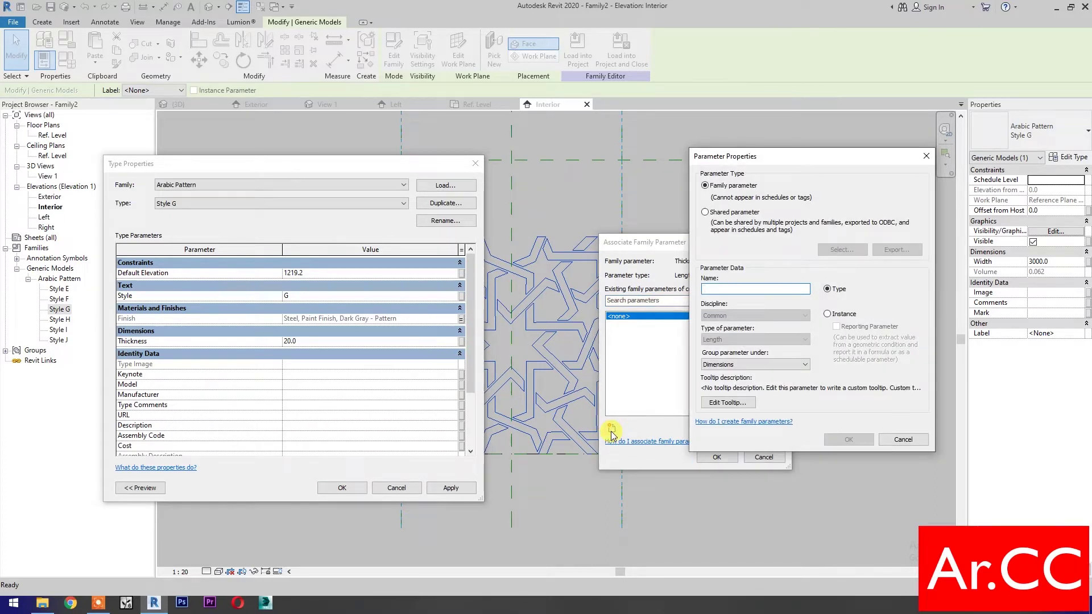
pyautogui.write('Thickness')
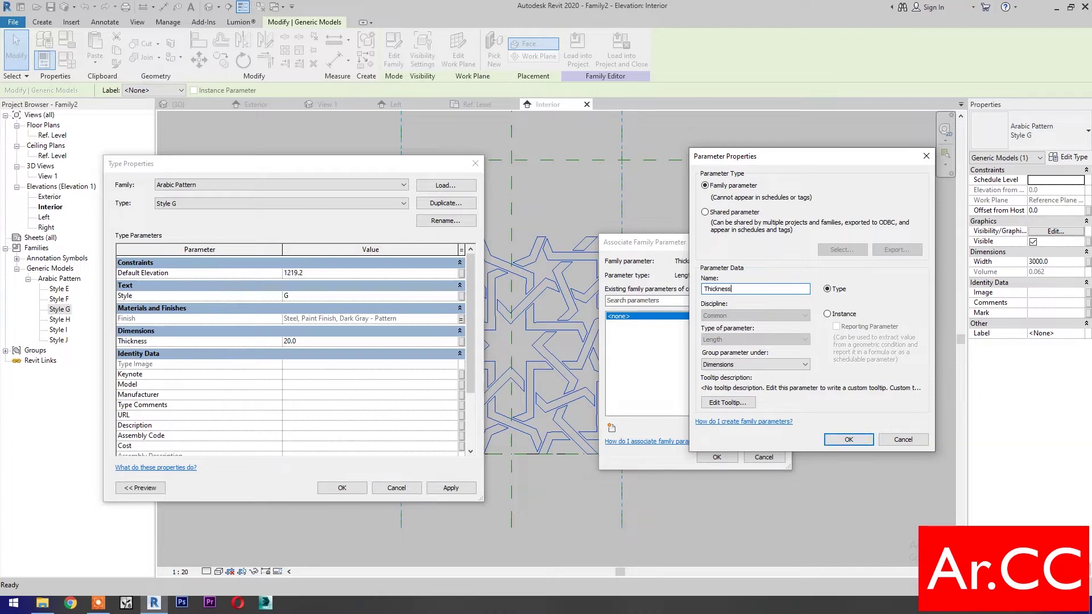
pyautogui.click(850, 441)
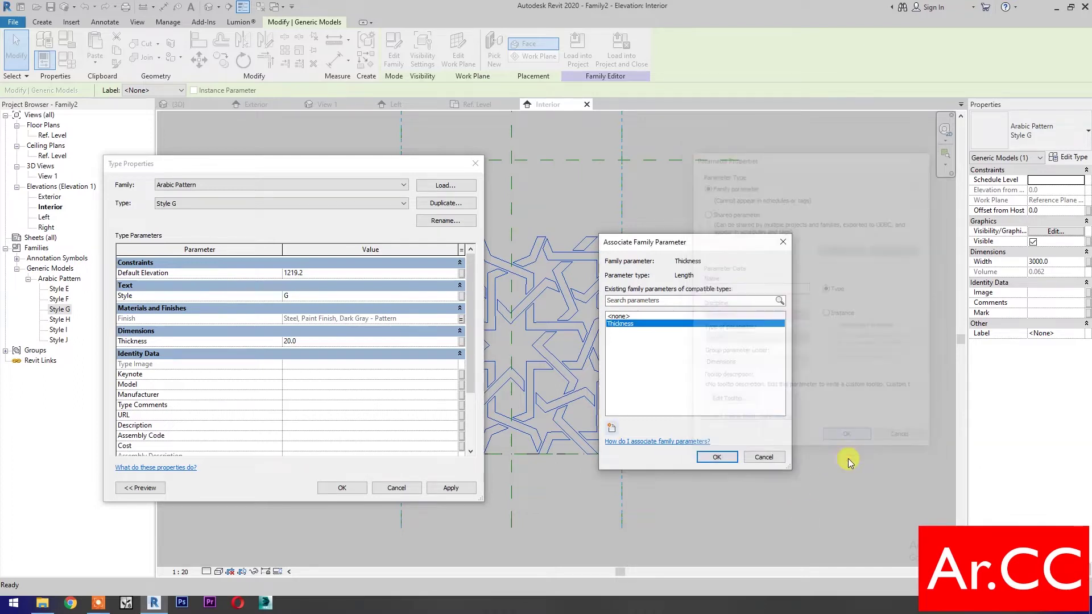
pyautogui.click(715, 457)
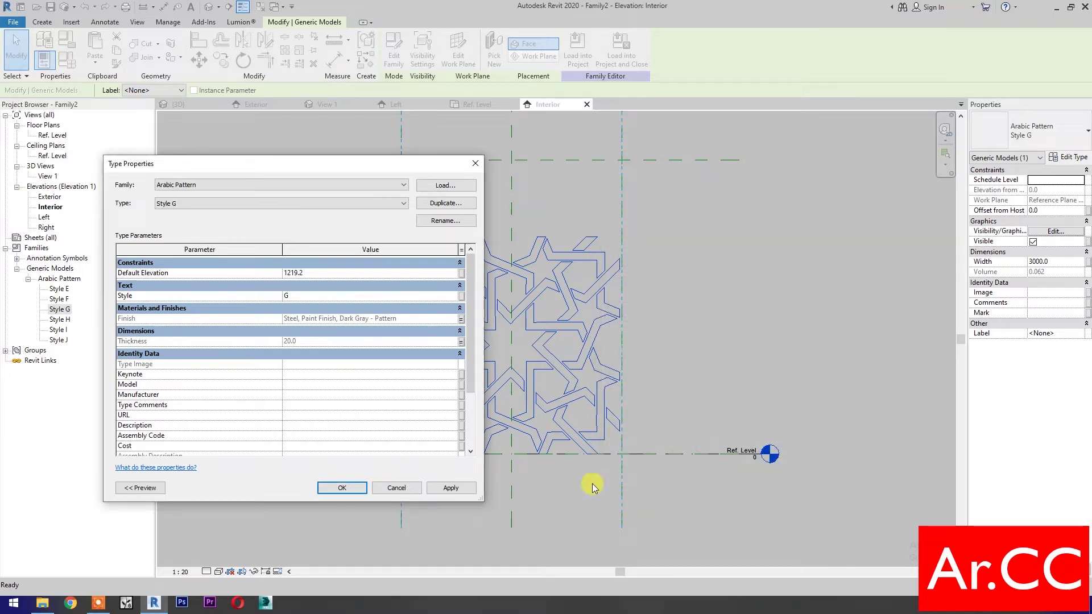
pyautogui.click(341, 488)
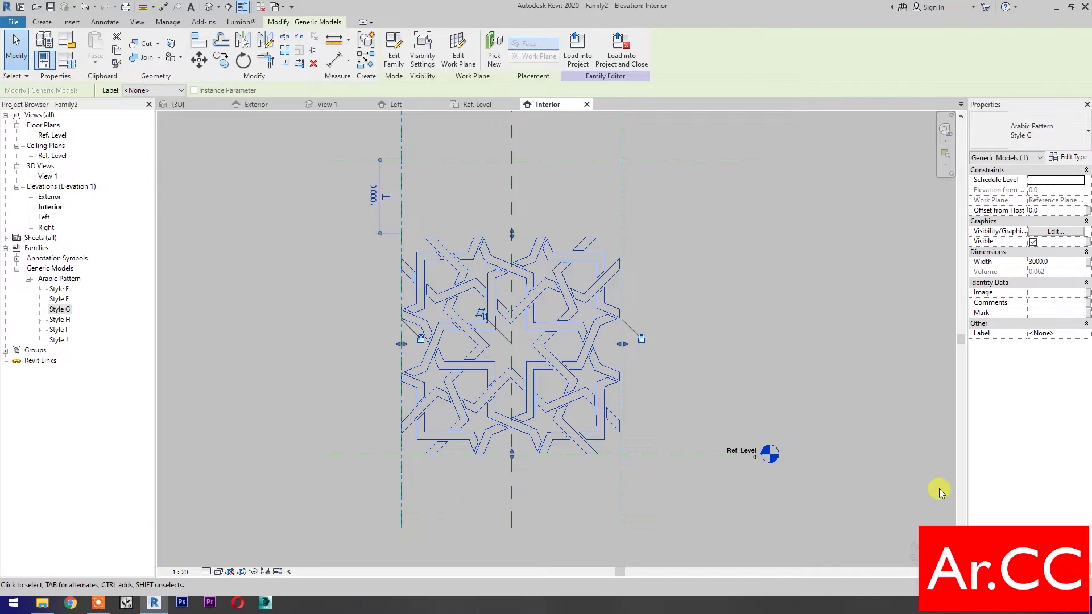
# Step: Associate the pattern's Offset from Host with a new type parameter named Offset, grouped under Dimensions
pyautogui.click(1087, 211)
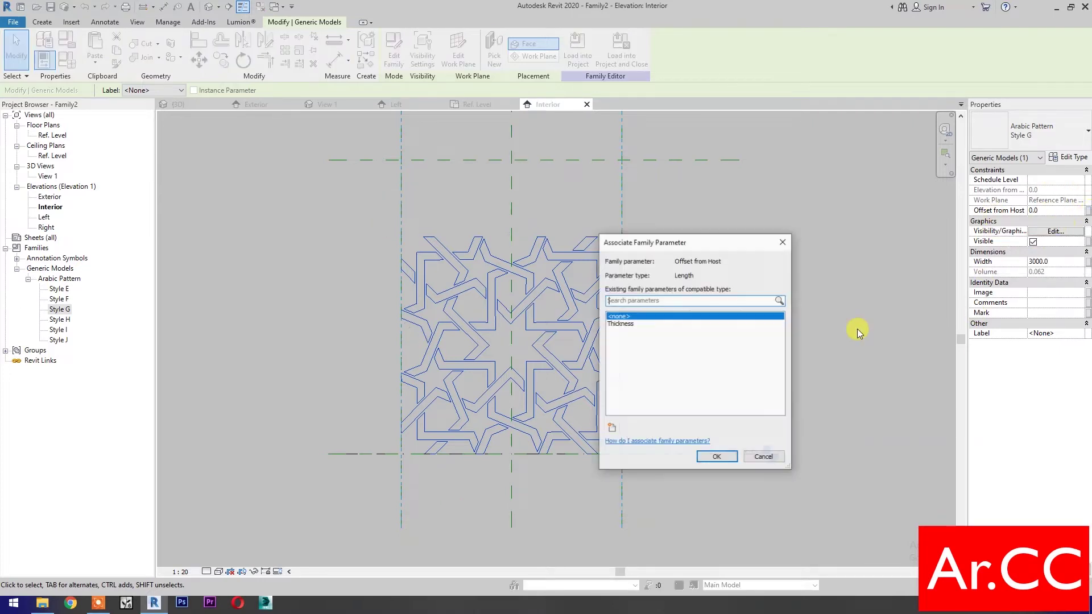
pyautogui.click(612, 429)
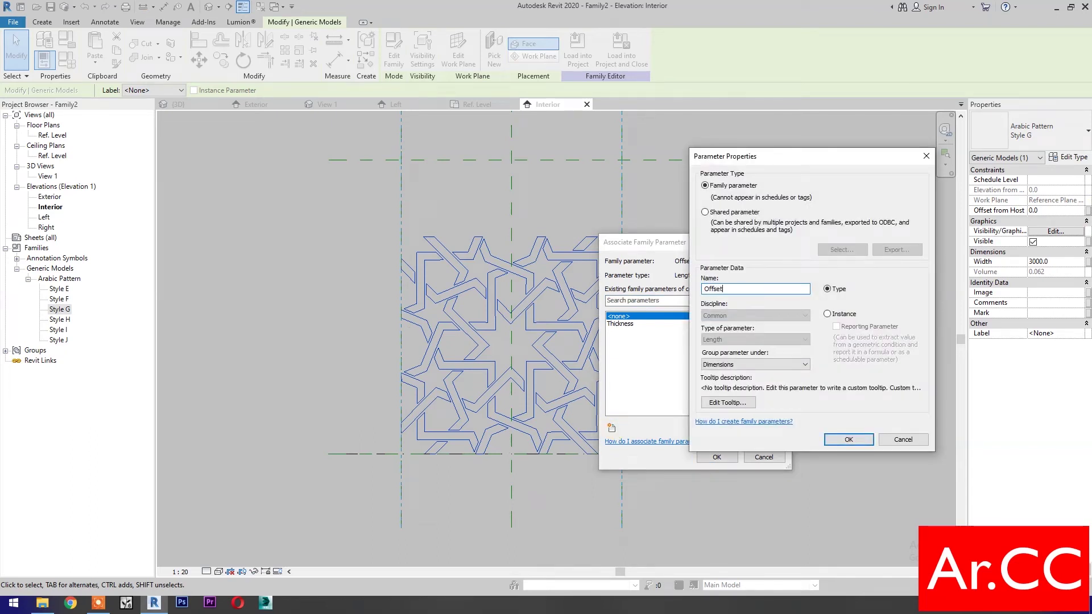
pyautogui.click(849, 439)
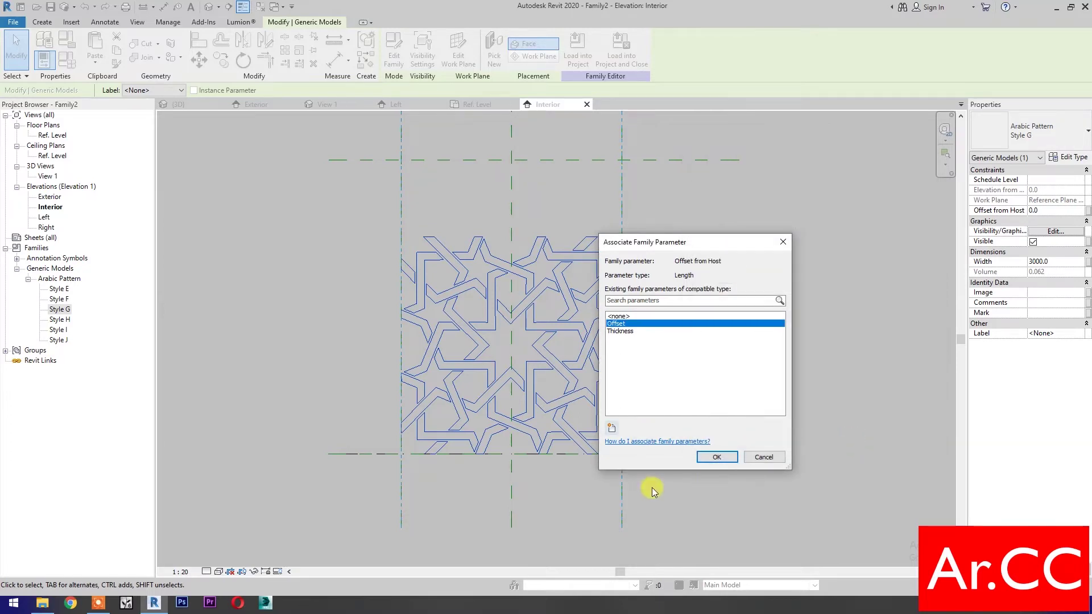
pyautogui.click(713, 457)
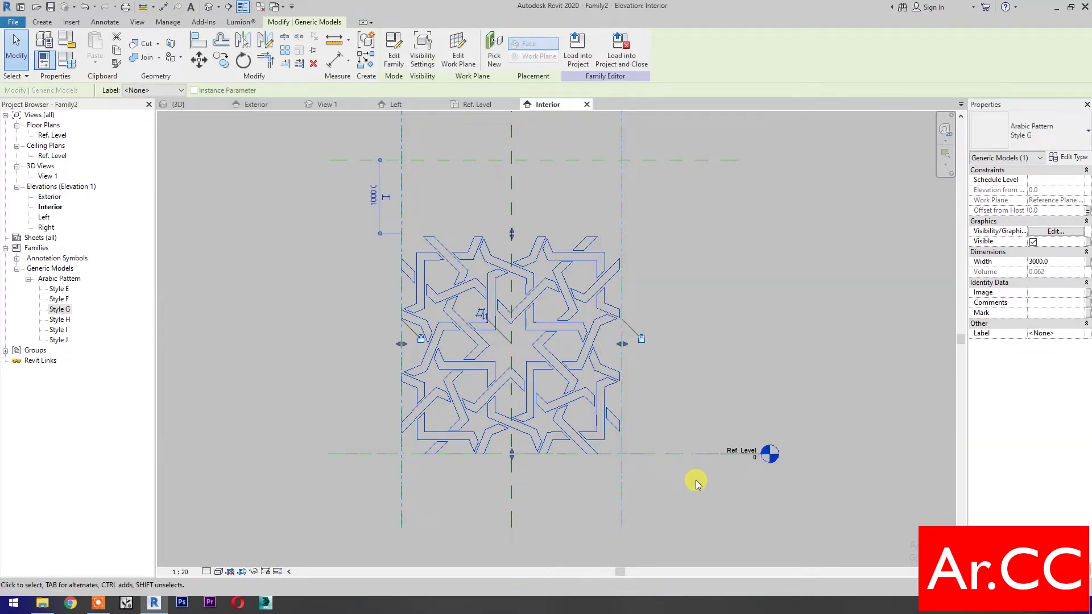
# Step: In the Ref. Level plan, give the Offset family parameter the formula (Thickness / 2) * -1 and check the pattern's centring on the reference plane
pyautogui.click(475, 104)
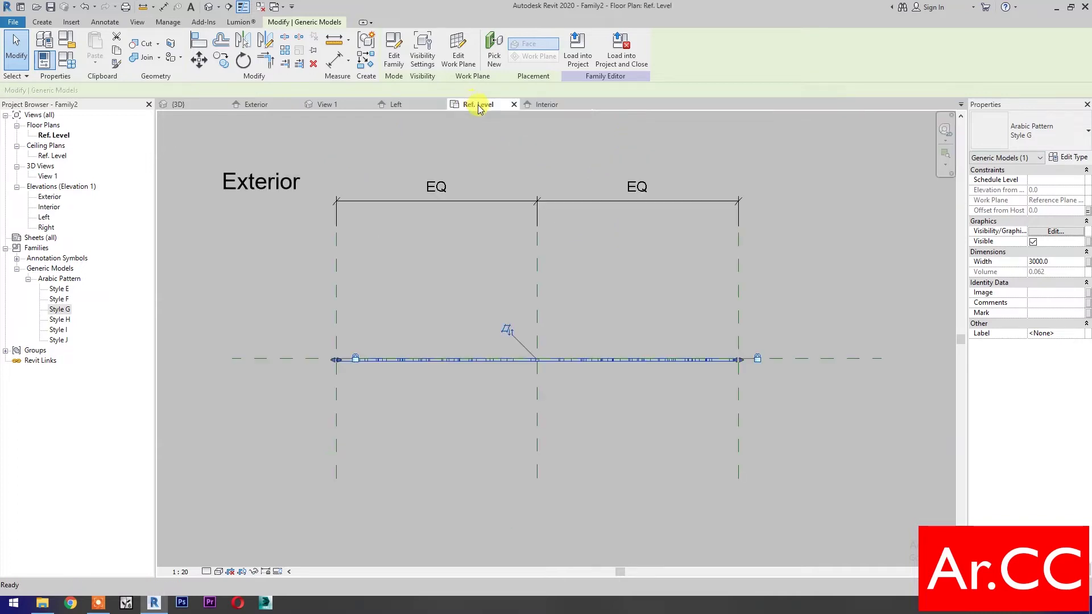
pyautogui.scroll(5, 739, 364)
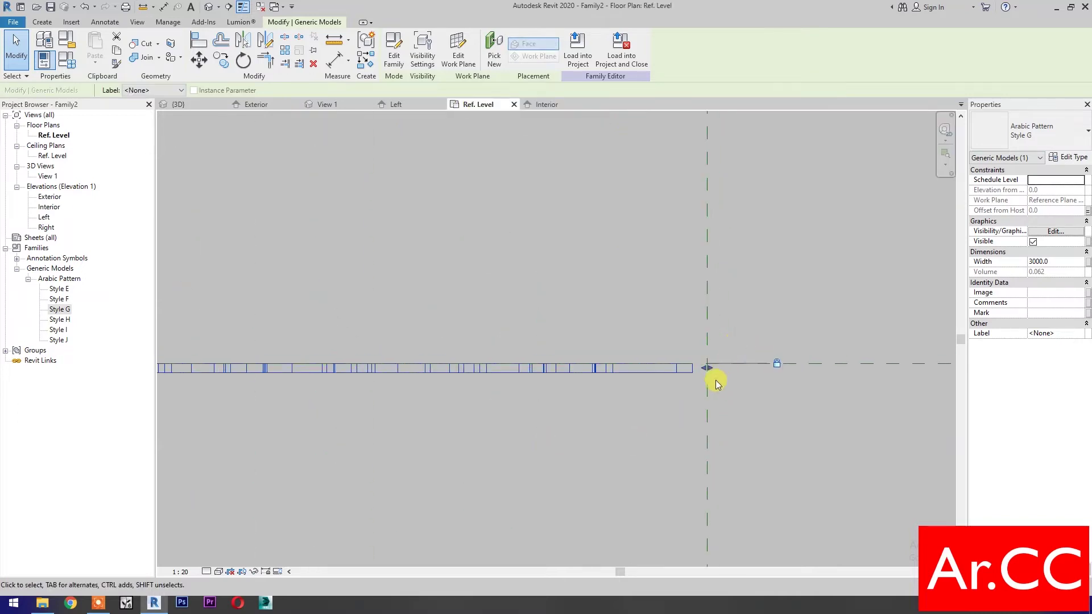
pyautogui.scroll(-6, 592, 439)
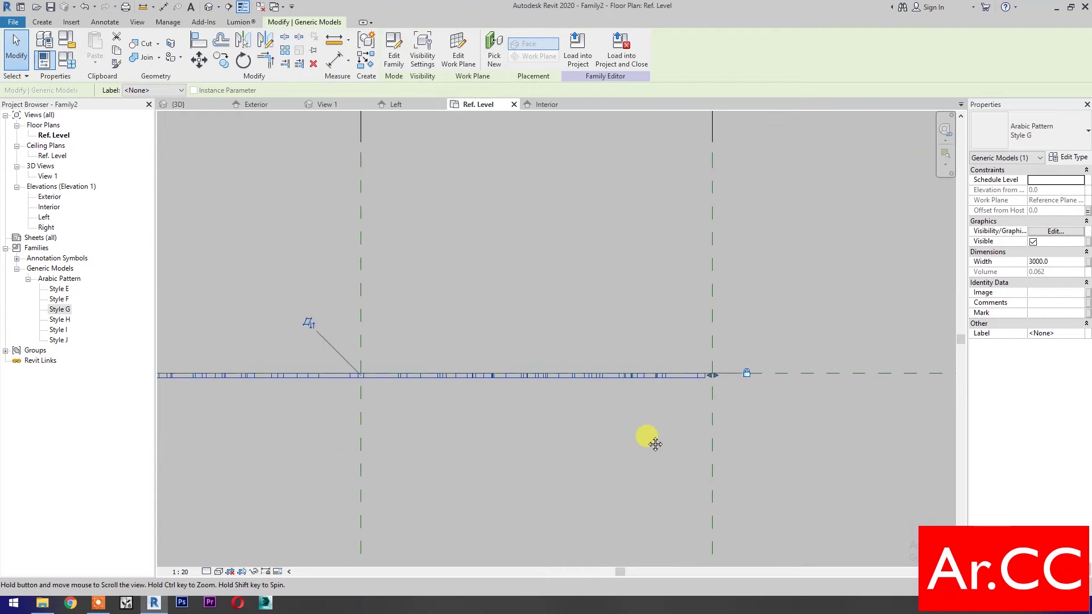
pyautogui.press('f')
pyautogui.press('t')
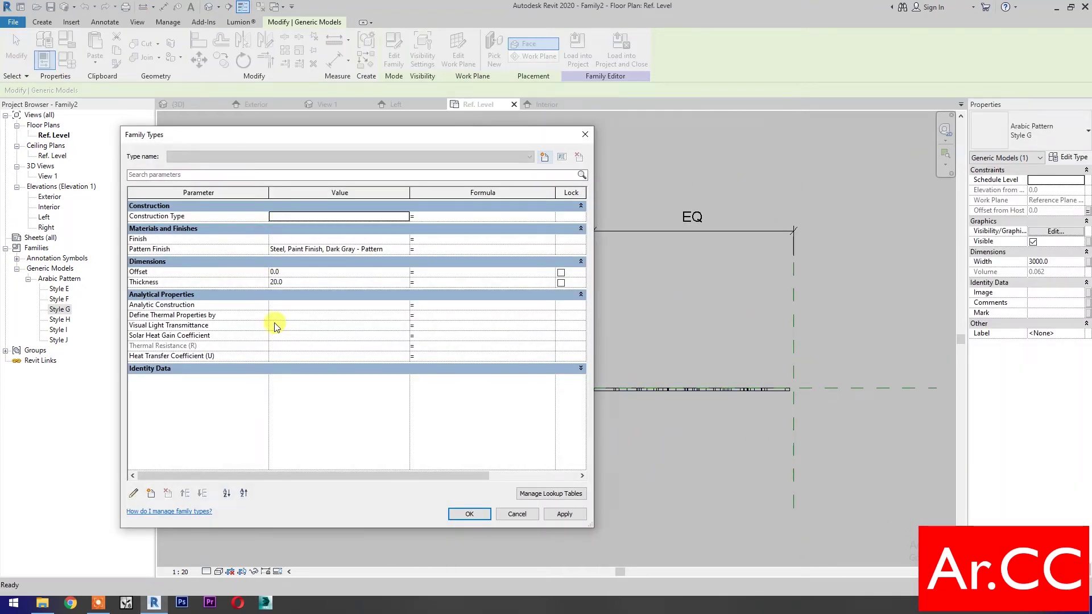
pyautogui.click(428, 273)
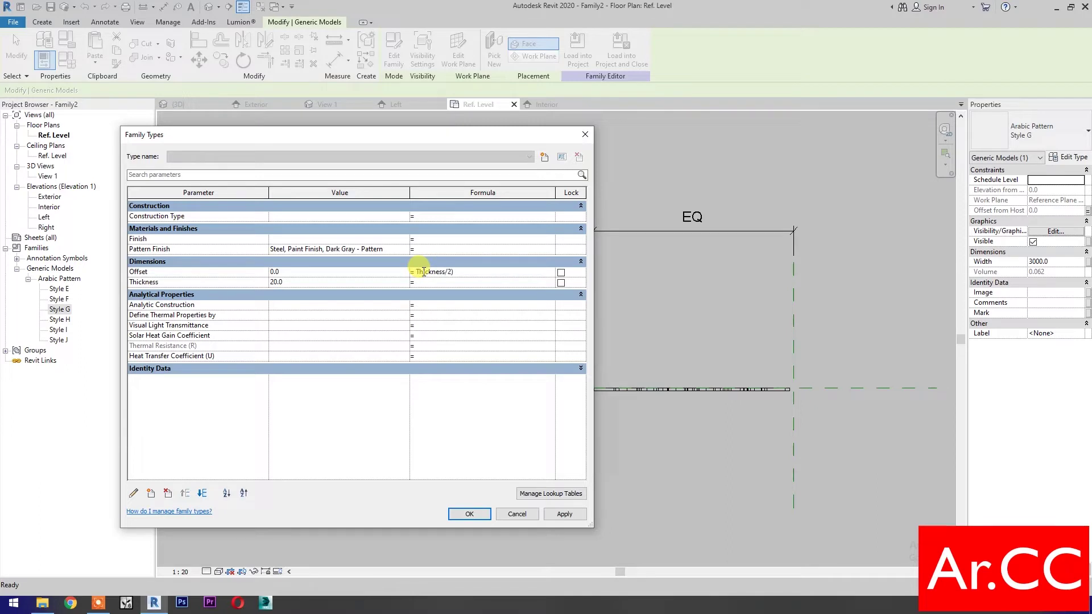
pyautogui.click(413, 272)
pyautogui.write('(')
pyautogui.click(460, 271)
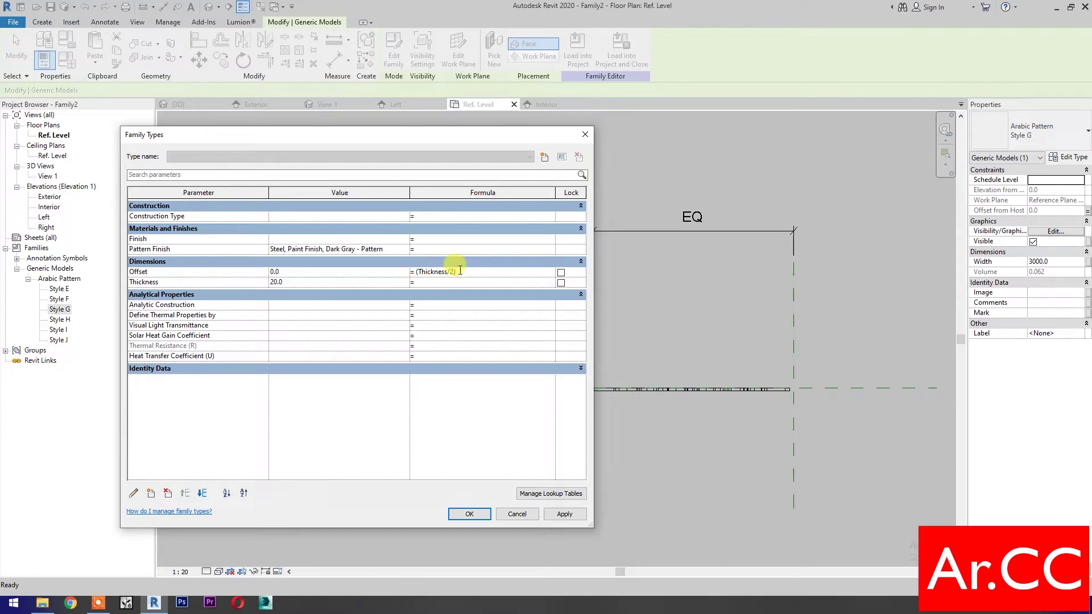
pyautogui.write('*-1')
pyautogui.click(565, 516)
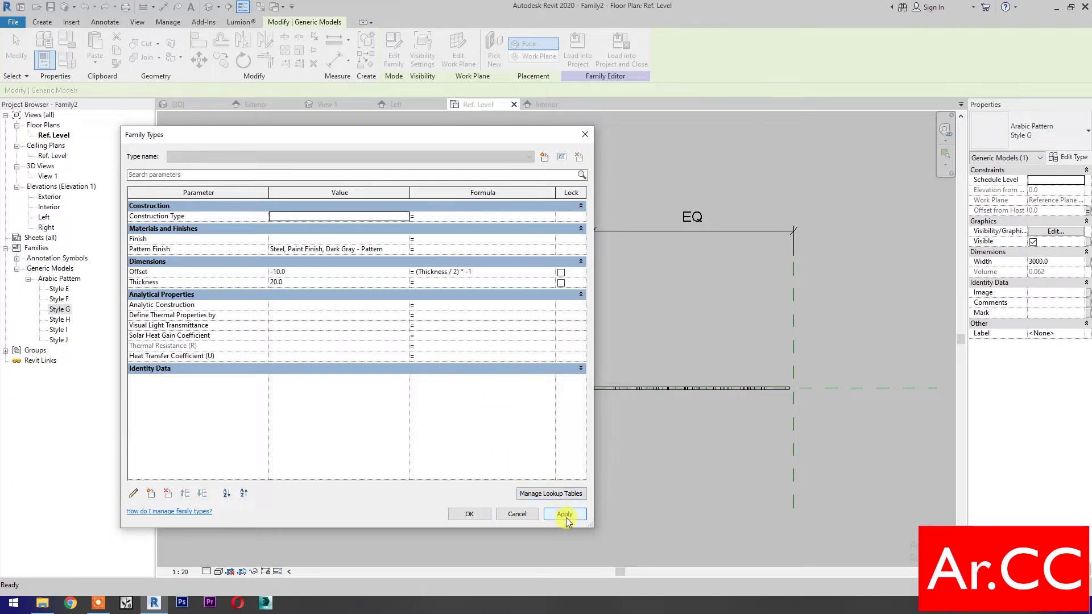
pyautogui.click(475, 516)
pyautogui.click(475, 512)
pyautogui.scroll(4, 398, 390)
pyautogui.scroll(2, 396, 396)
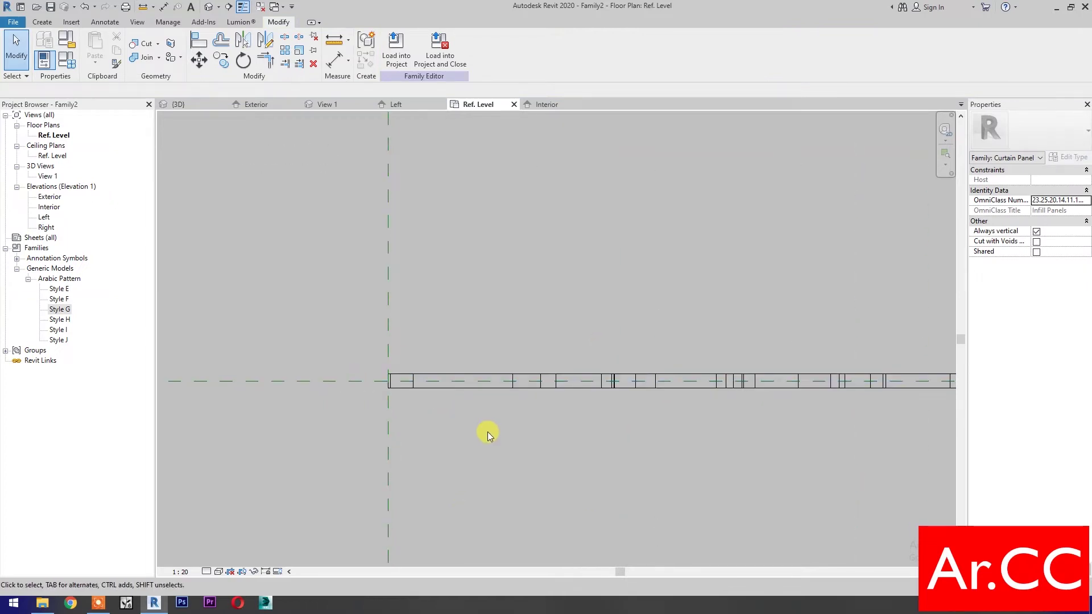
pyautogui.scroll(-6, 488, 435)
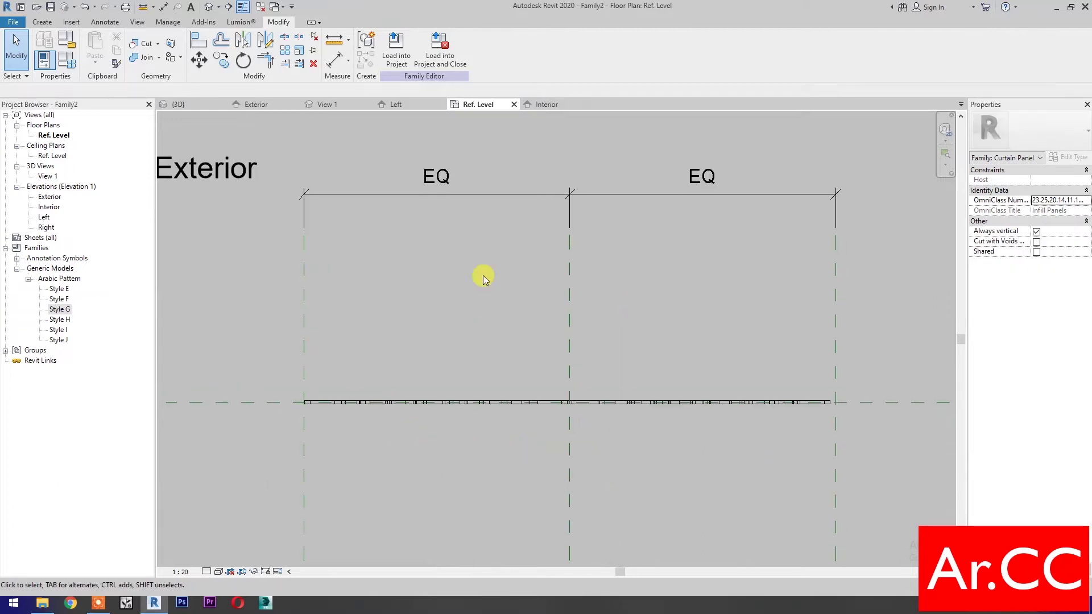
# Step: Return to the Interior elevation and save the family on the Desktop as Arabic Pattern G.rfa
pyautogui.click(545, 104)
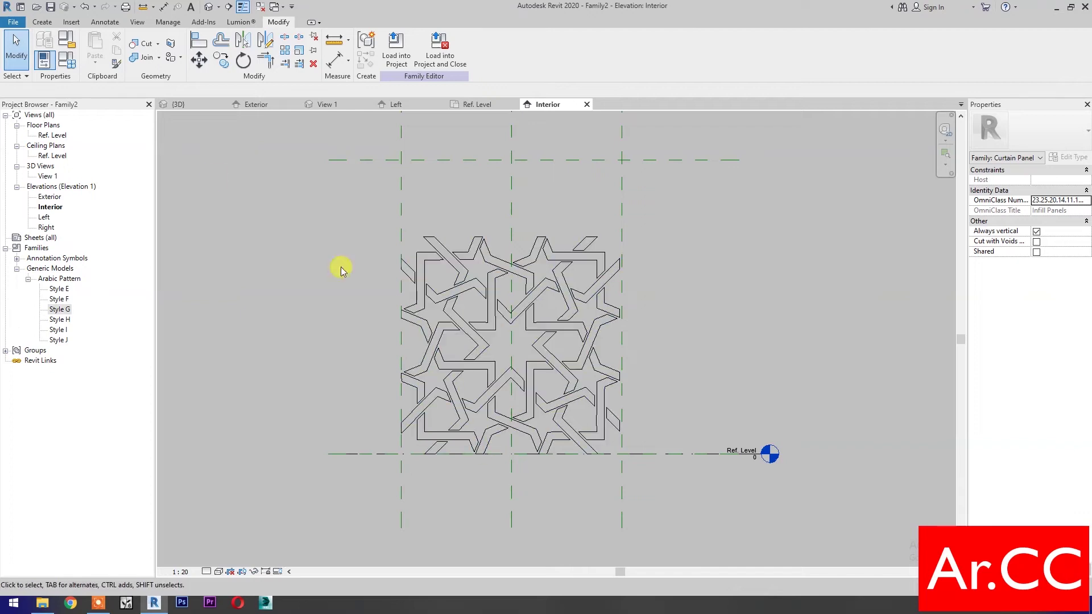
pyautogui.click(53, 7)
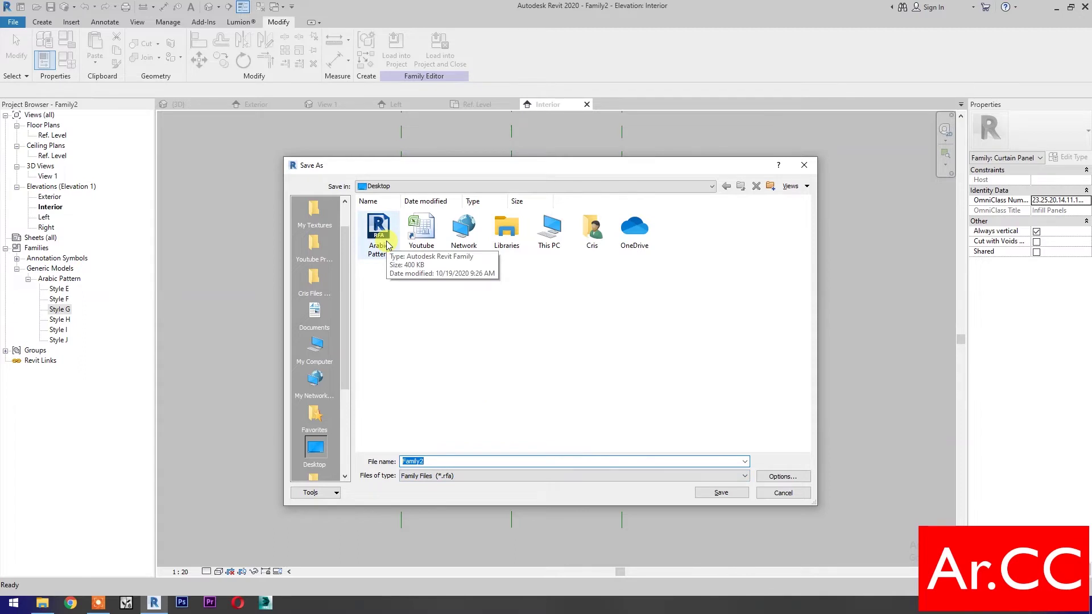
pyautogui.click(379, 233)
pyautogui.tripleClick(446, 461)
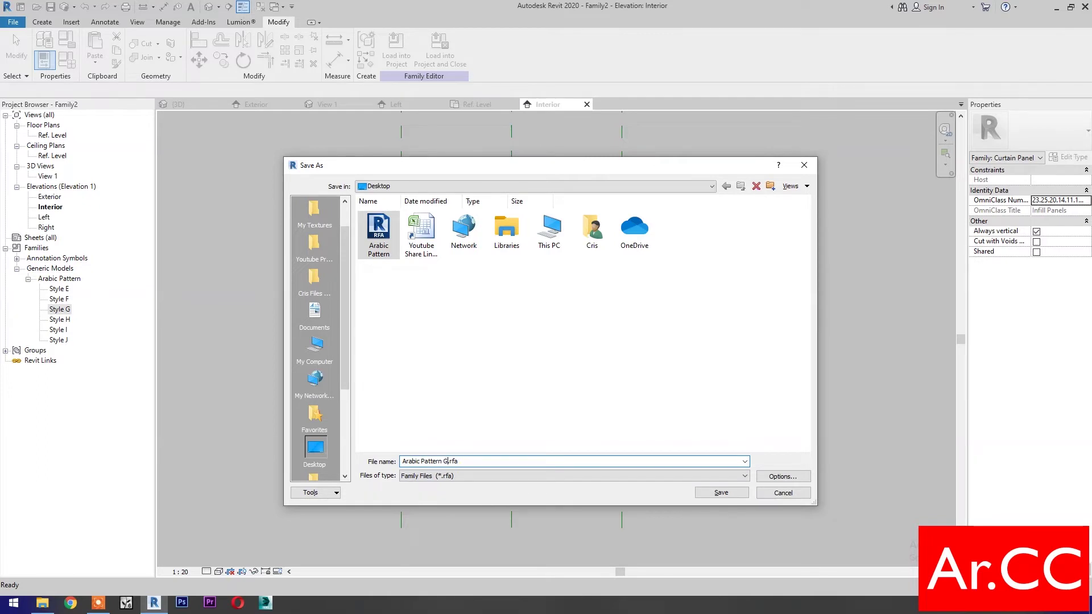
pyautogui.click(720, 492)
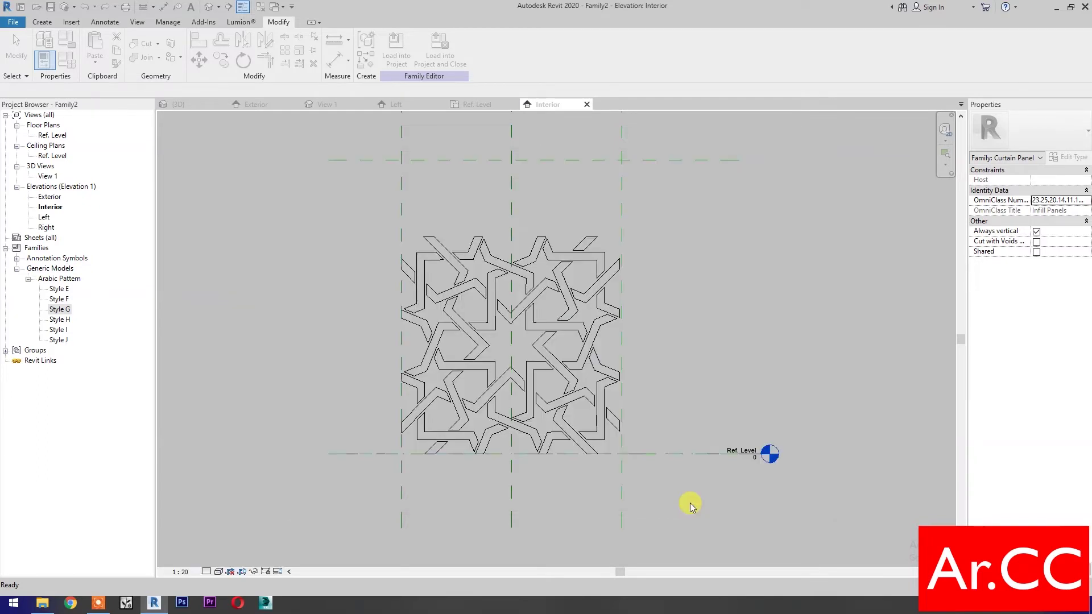
# Step: Change the placed pattern's type to Style H, removing the unsatisfied constraints
pyautogui.click(602, 443)
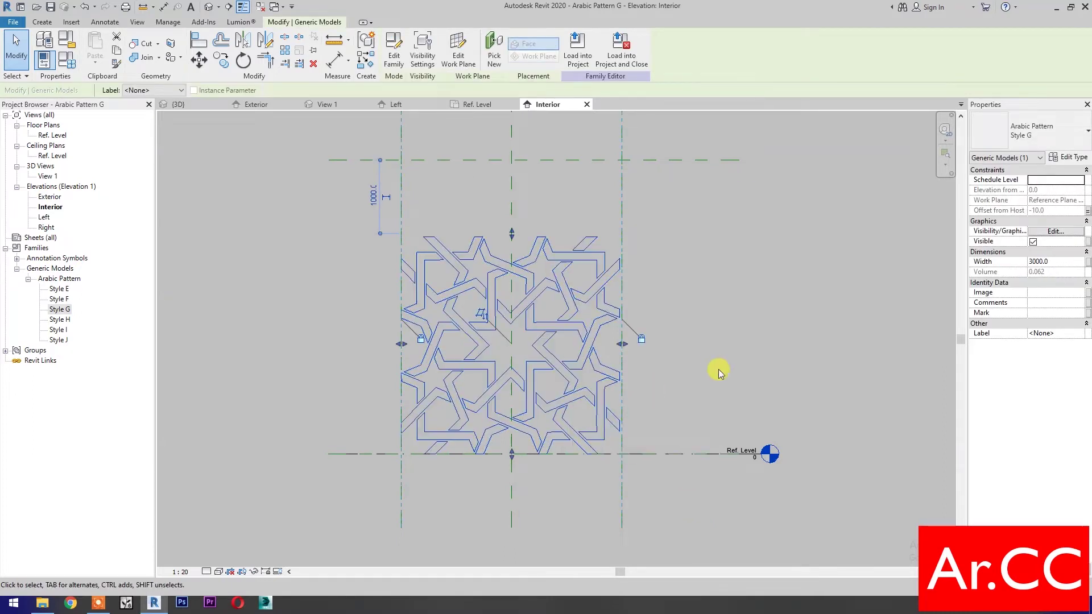
pyautogui.click(1053, 141)
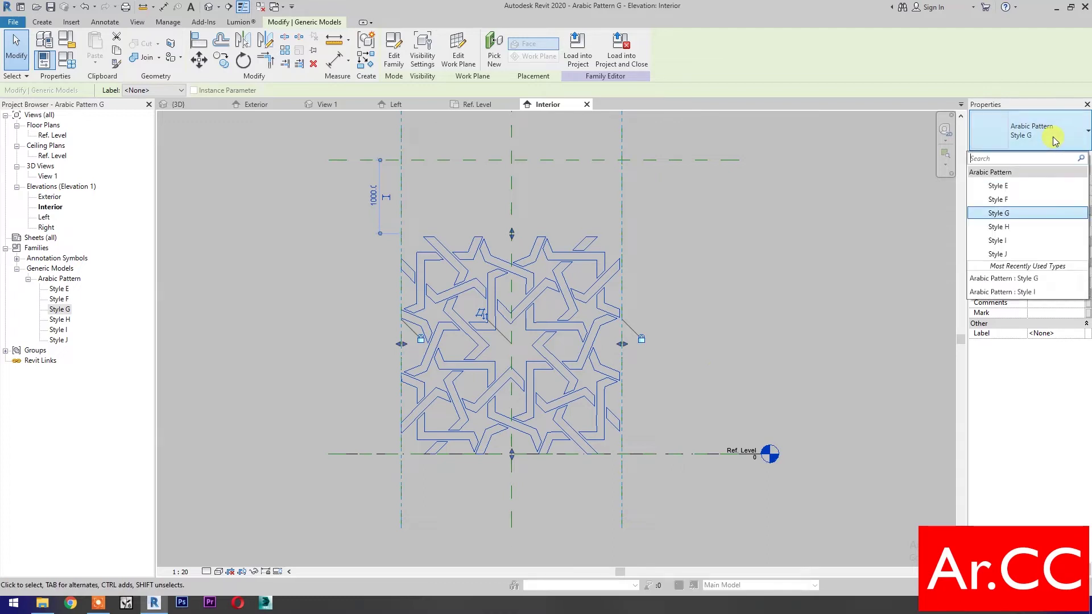
pyautogui.click(1001, 227)
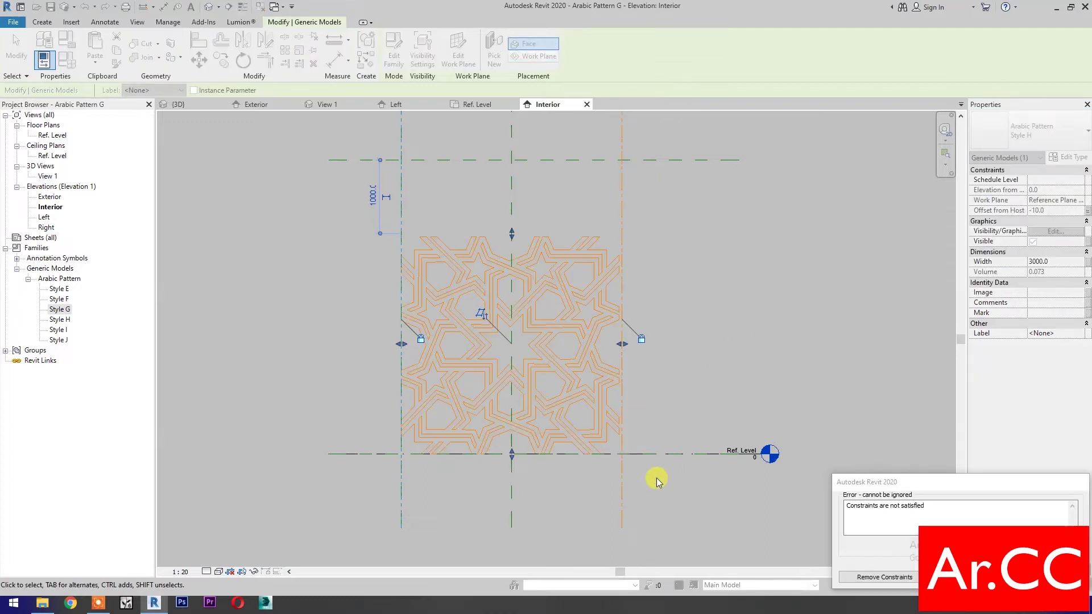
pyautogui.click(867, 577)
pyautogui.click(700, 545)
pyautogui.scroll(1, 446, 312)
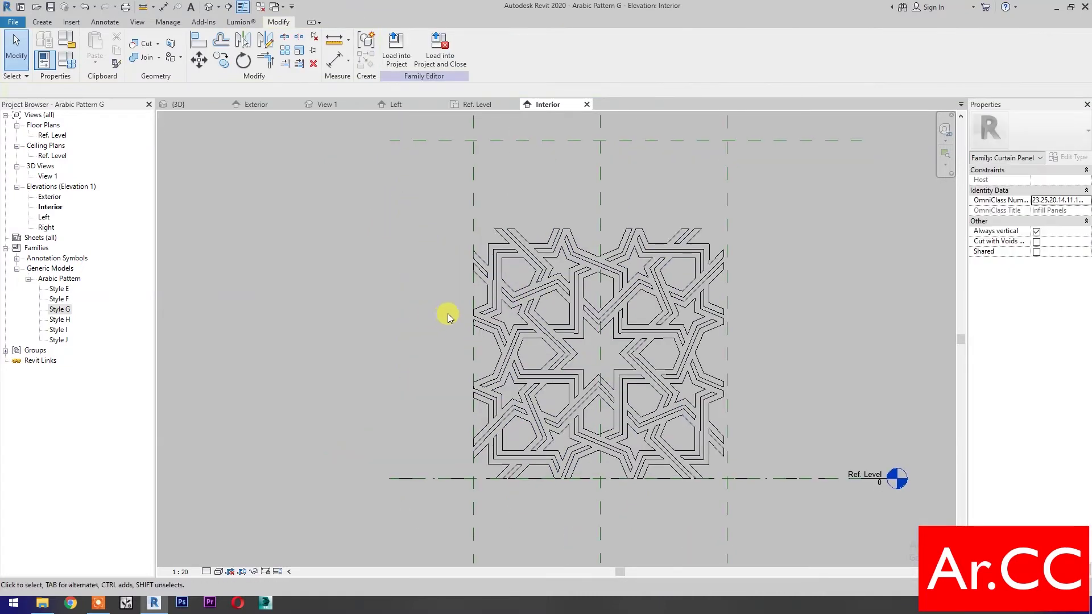
# Step: Align and lock the Style H pattern's right edge to the Right reference plane
pyautogui.click(199, 39)
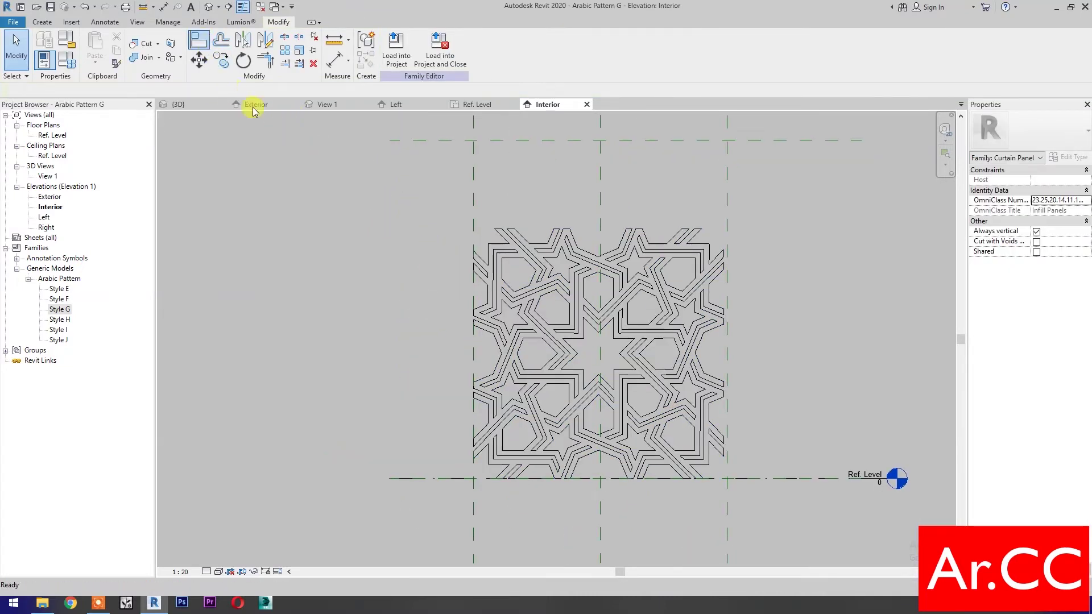
pyautogui.click(727, 181)
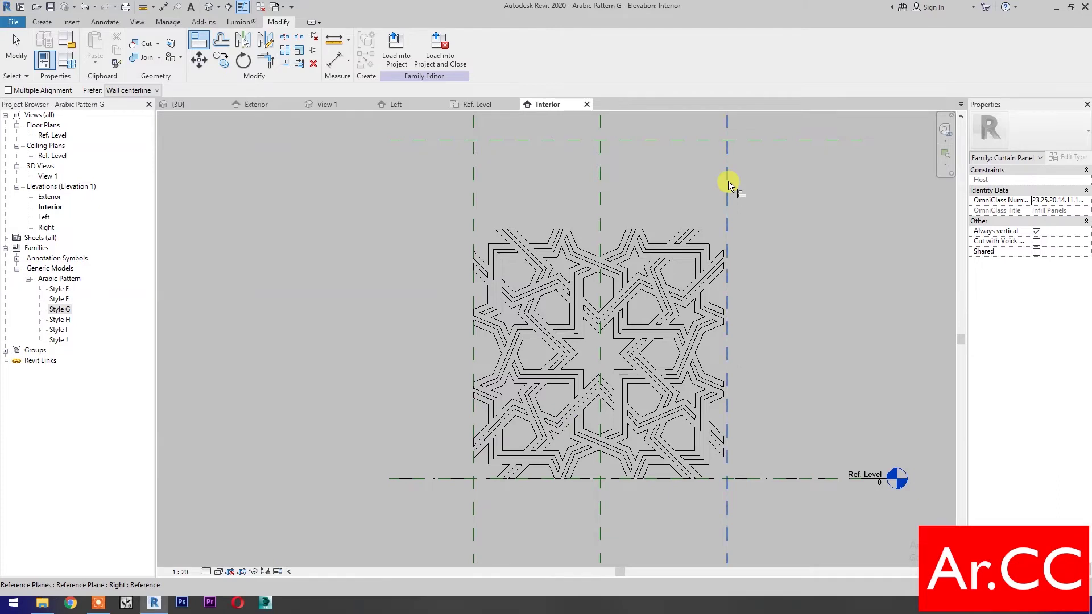
pyautogui.click(724, 271)
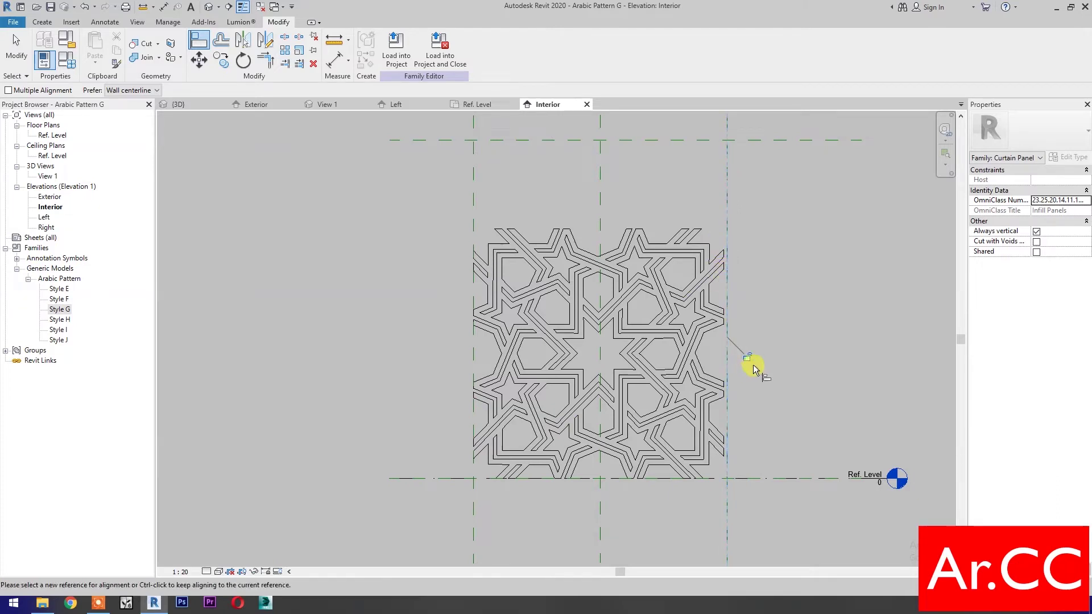
pyautogui.click(627, 401)
pyautogui.press('Escape')
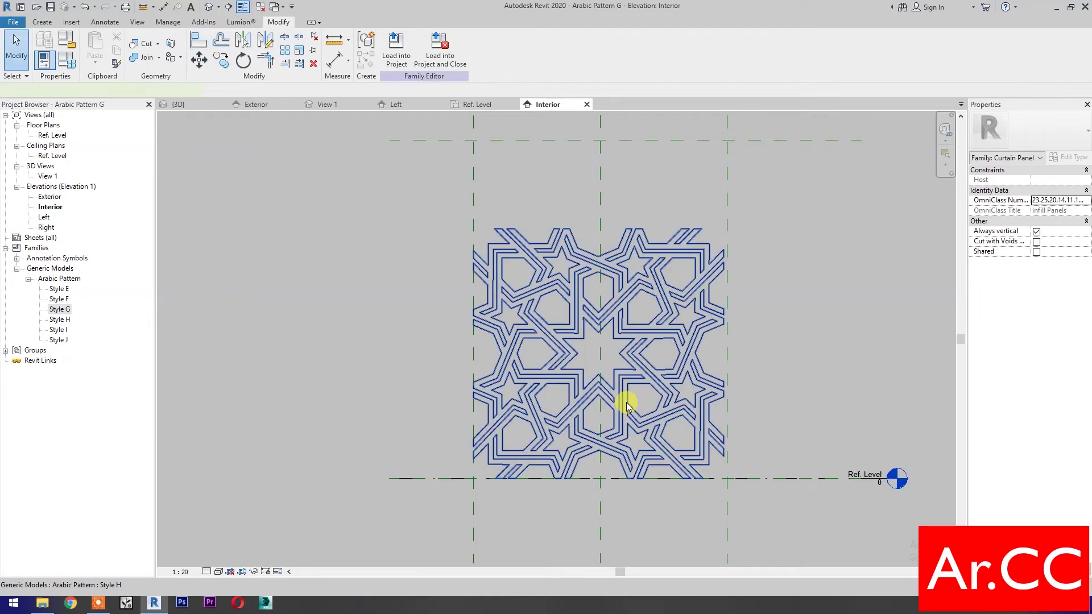
# Step: Associate the Style H pattern's Finish with the existing Pattern Finish family parameter
pyautogui.click(627, 405)
pyautogui.scroll(1, 628, 405)
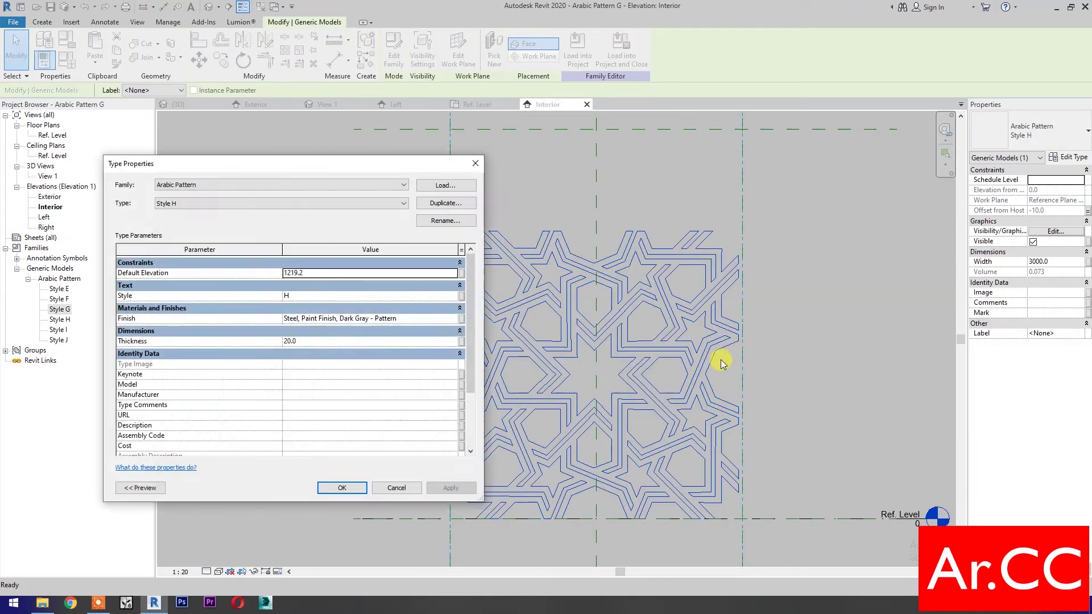
pyautogui.click(461, 319)
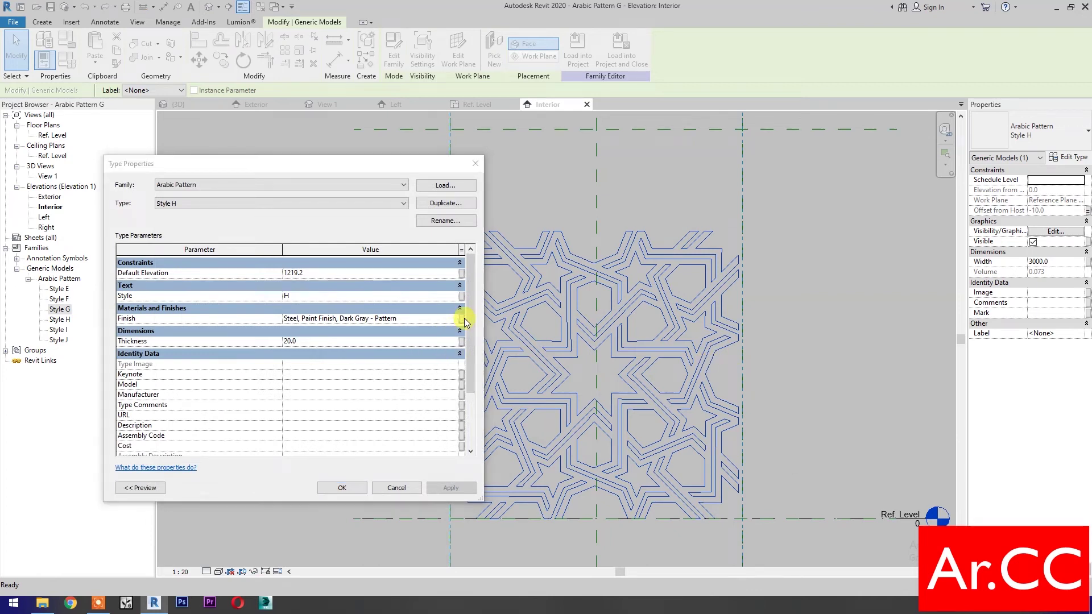
pyautogui.click(625, 323)
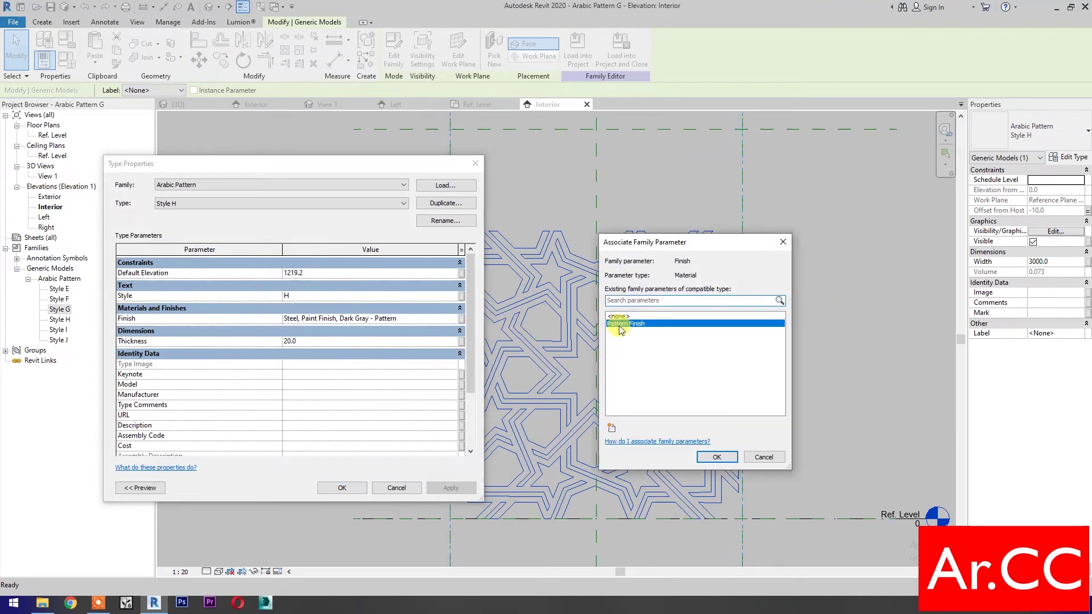
pyautogui.click(712, 455)
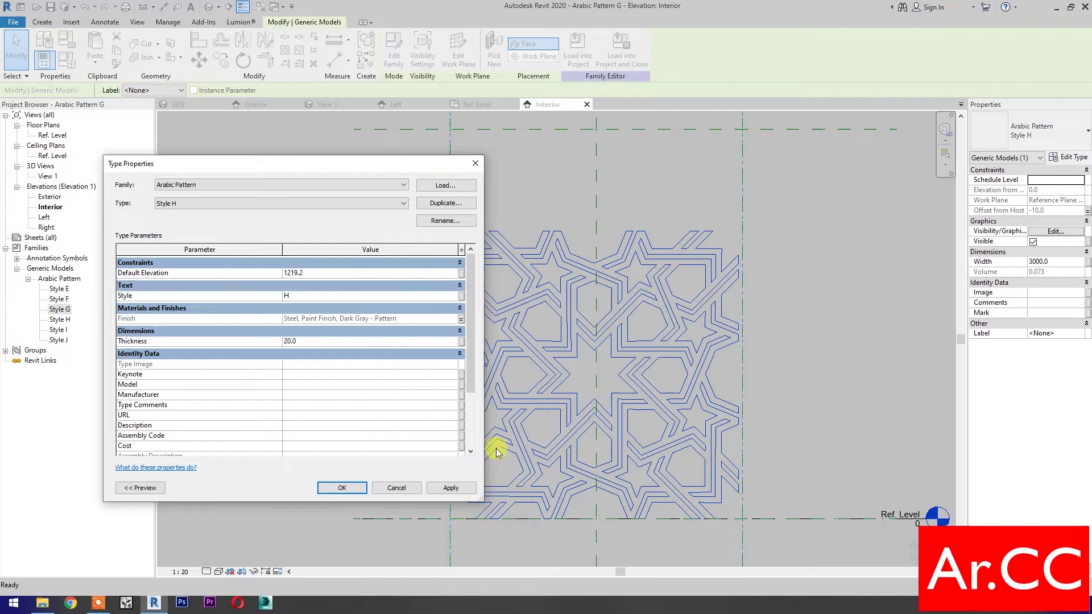
# Step: Associate the Style H pattern's Thickness with the existing Thickness family parameter and accept the type properties
pyautogui.click(461, 342)
pyautogui.click(620, 331)
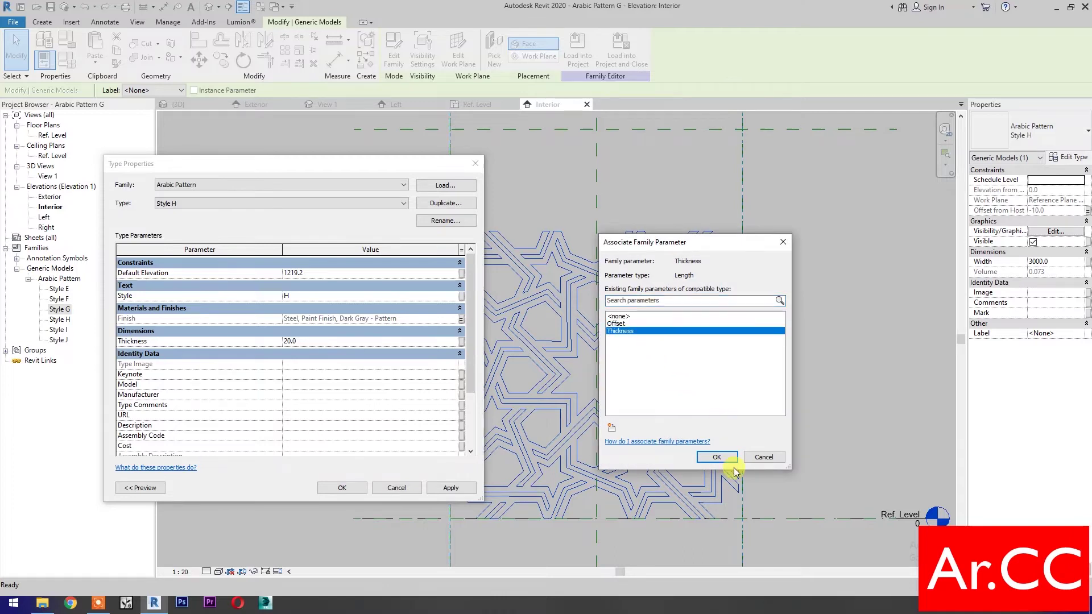
pyautogui.click(718, 457)
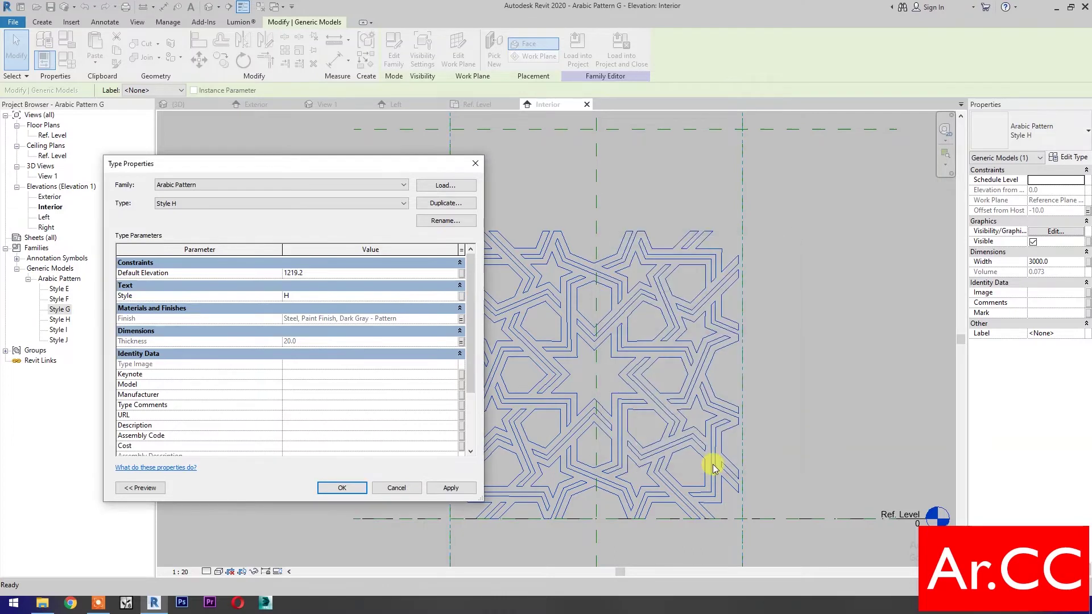
pyautogui.click(354, 490)
pyautogui.click(354, 496)
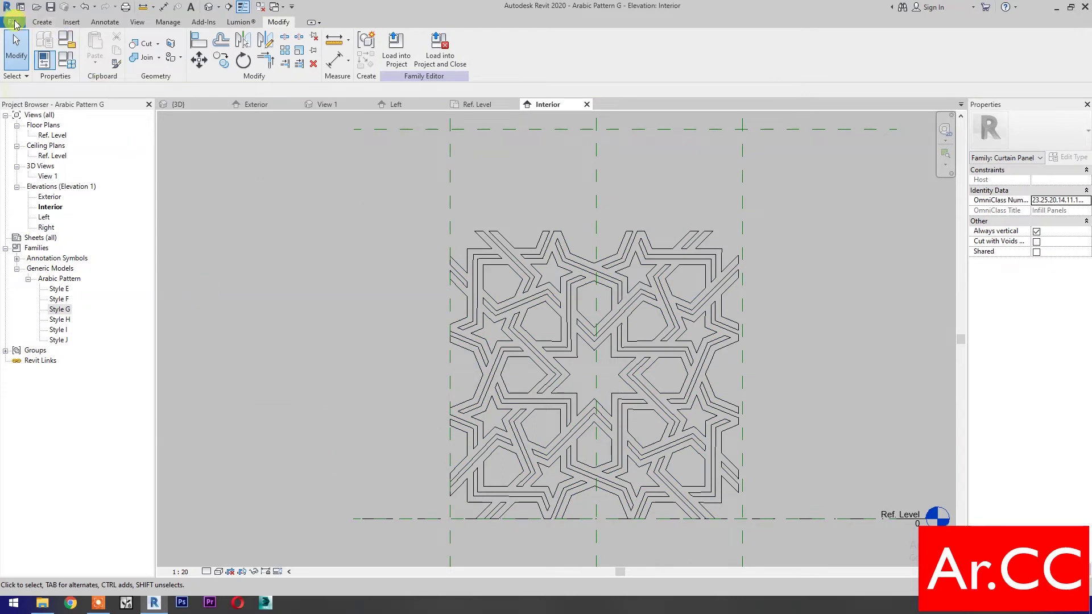
# Step: Save the family on the Desktop under the new name Arabic Pattern H.rfa
pyautogui.click(13, 23)
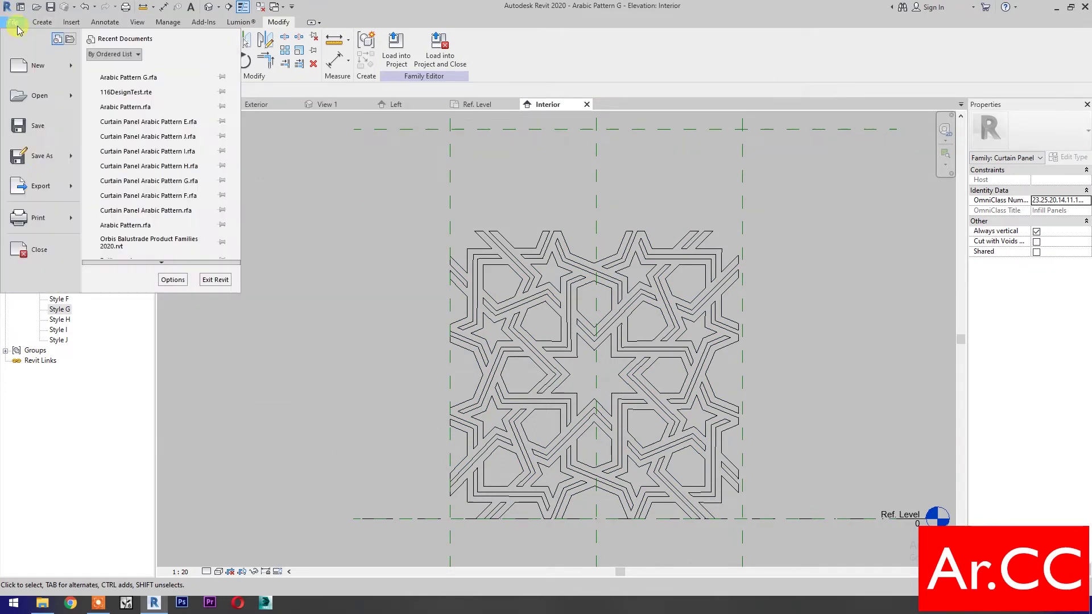
pyautogui.moveTo(38, 162)
pyautogui.click(123, 152)
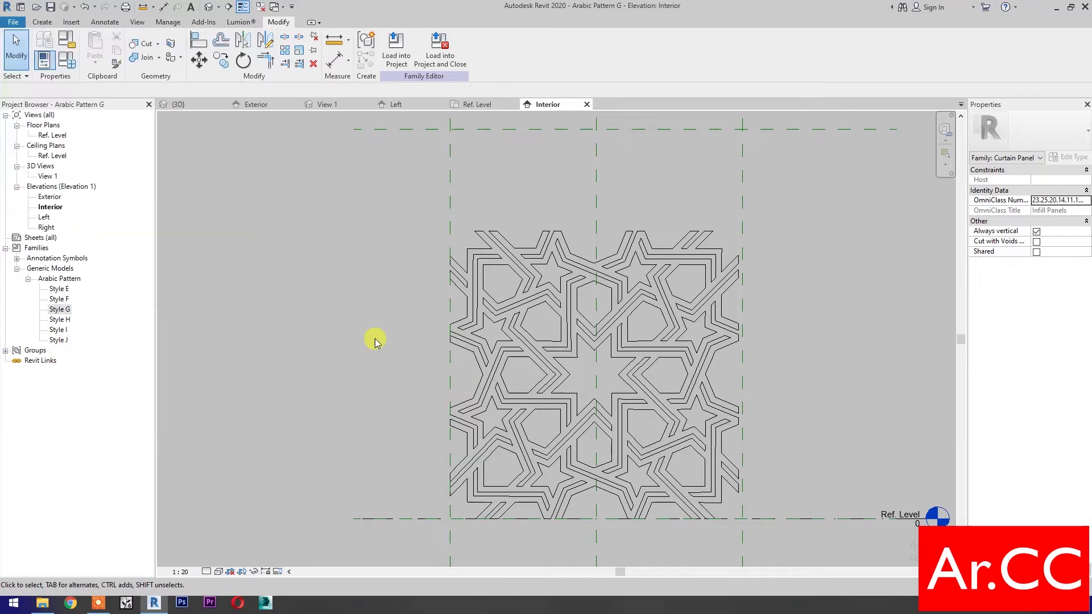
pyautogui.click(451, 461)
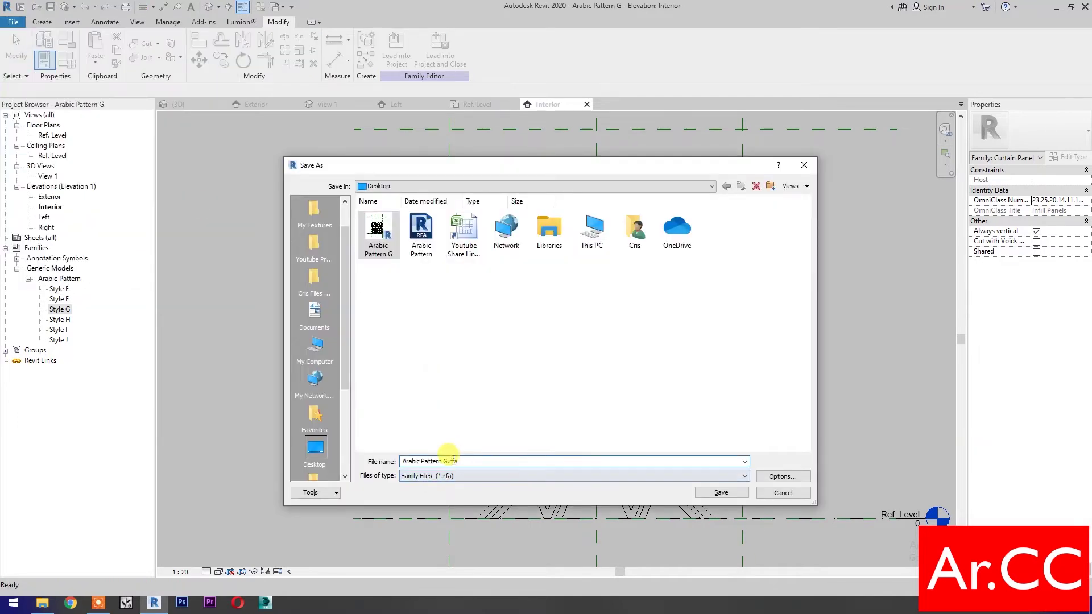
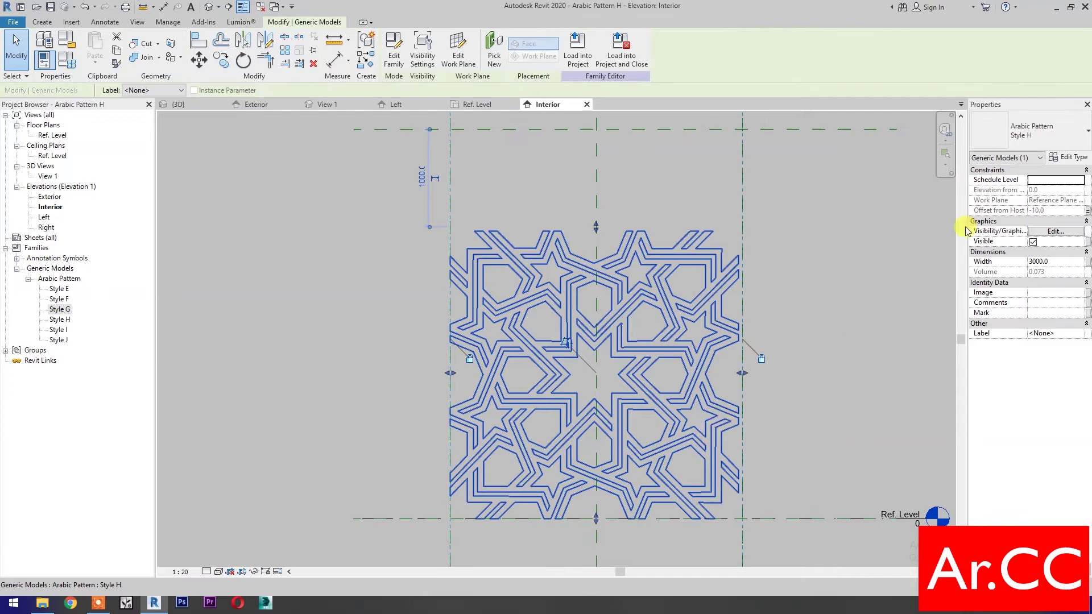
# Step: Change the placed pattern's type to Style I, removing the unsatisfied constraints, and align and lock its right edge to the Right reference plane
pyautogui.click(1036, 139)
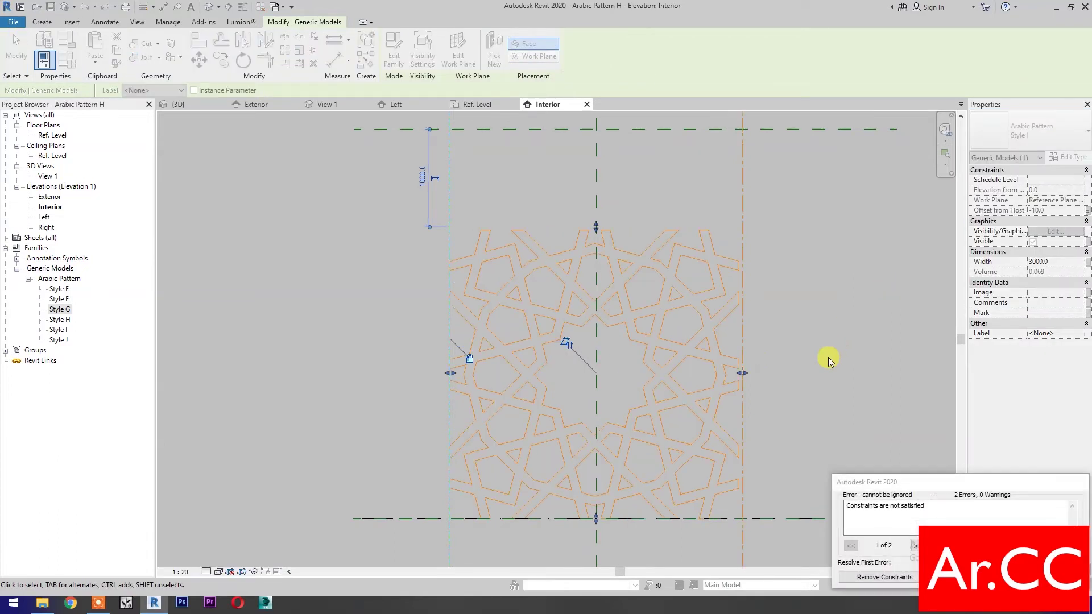
pyautogui.click(892, 577)
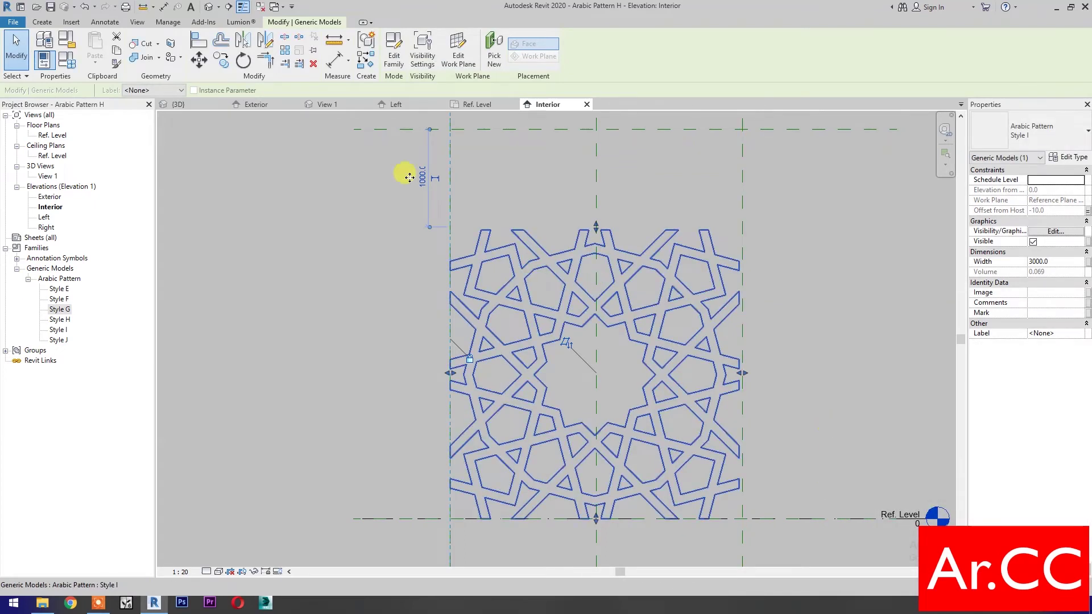
pyautogui.click(197, 46)
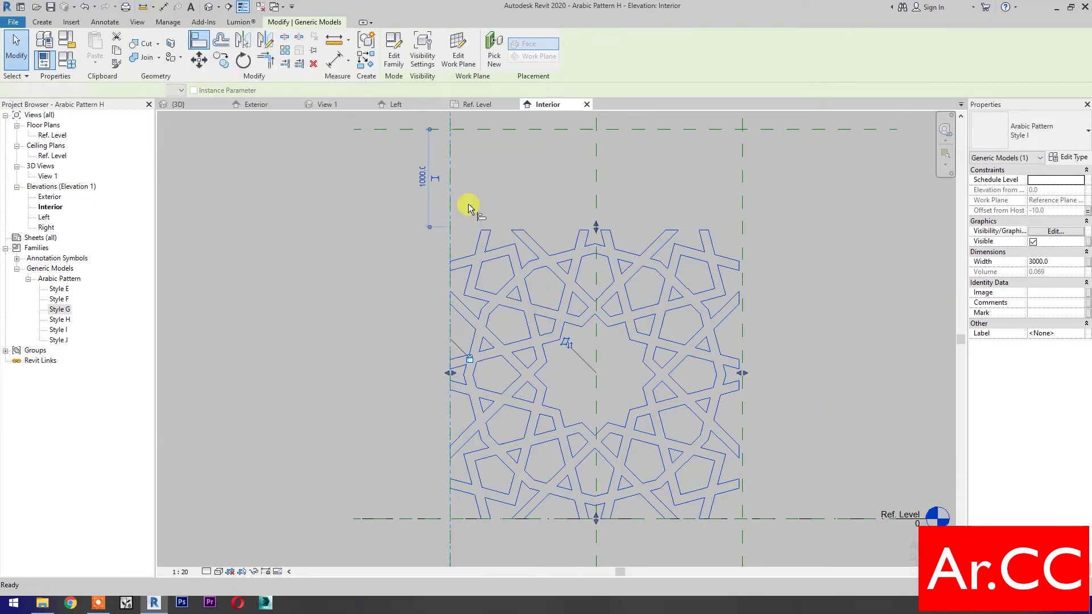
pyautogui.click(744, 171)
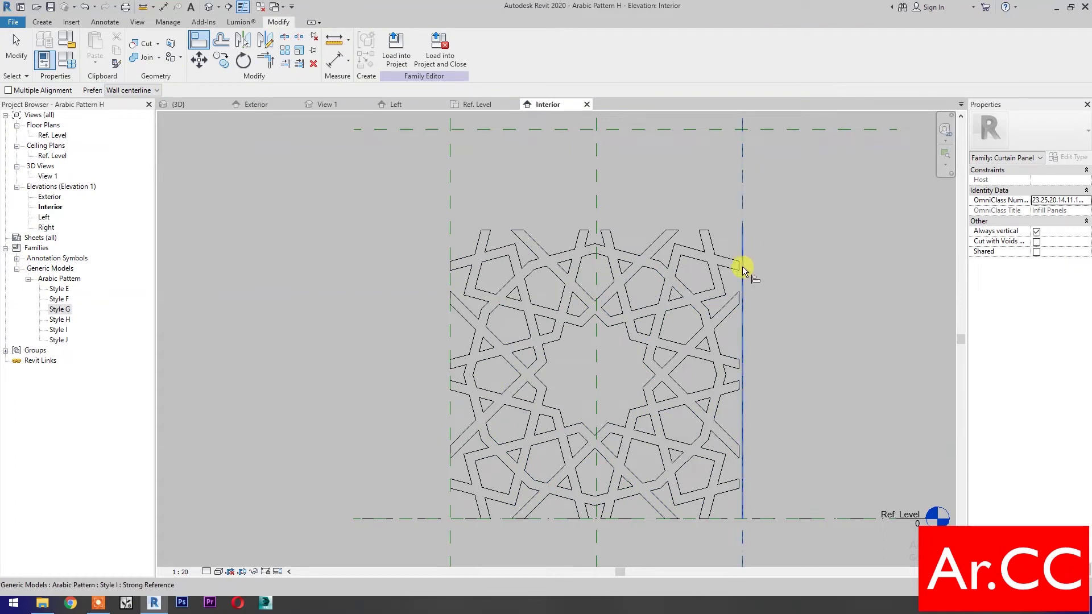
pyautogui.click(741, 268)
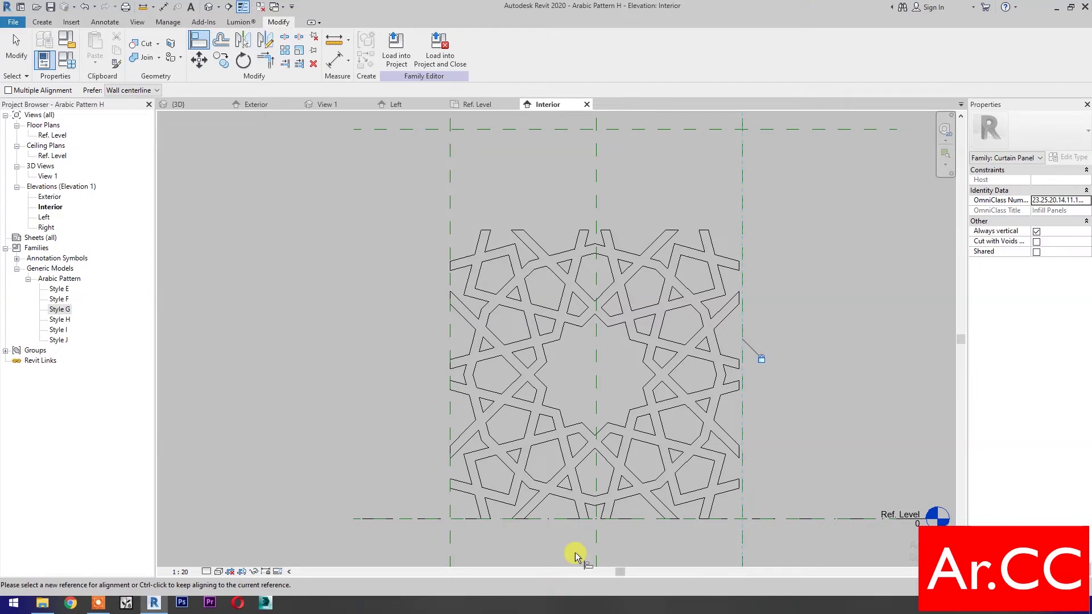
pyautogui.press('Escape')
# Step: Move the Style I pattern vertically from the midpoint of a bottom edge onto the Ref. Level line
pyautogui.scroll(2, 582, 535)
pyautogui.scroll(2, 582, 532)
pyautogui.scroll(4, 593, 472)
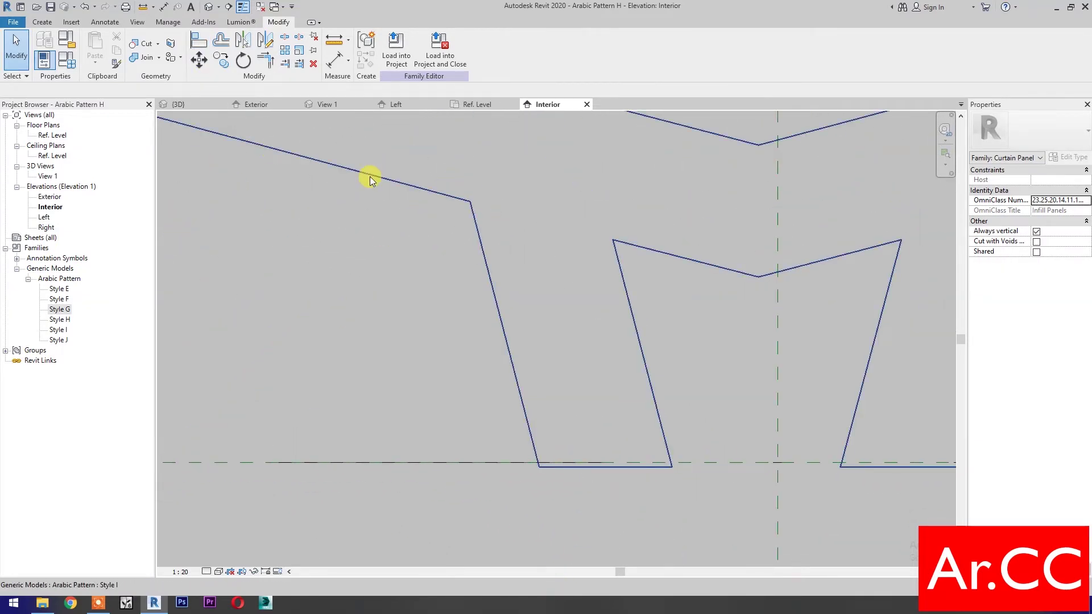
pyautogui.click(370, 180)
pyautogui.press('m')
pyautogui.press('v')
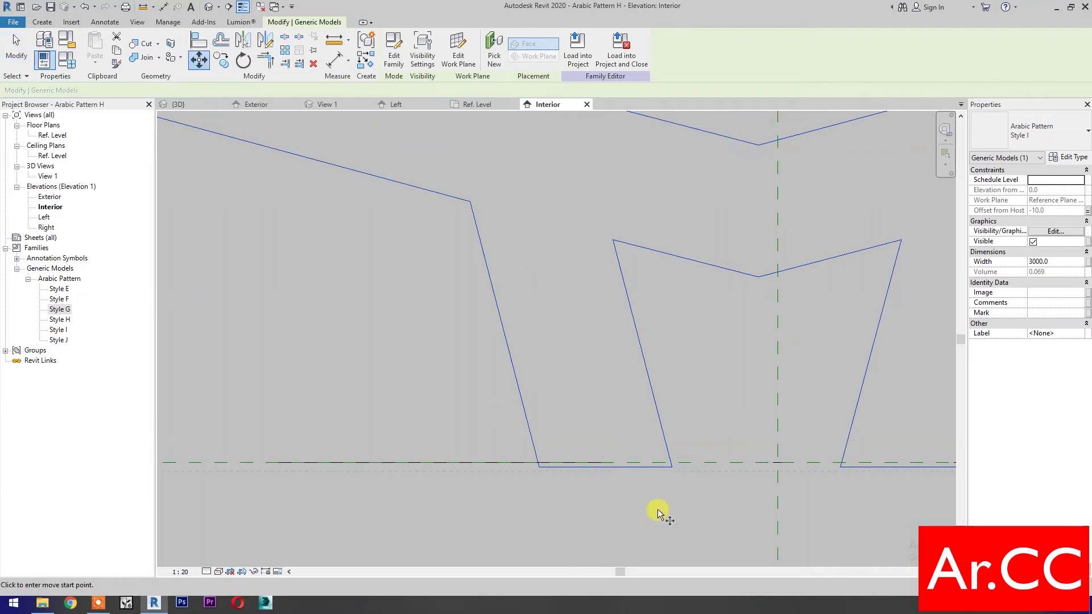
pyautogui.scroll(4, 605, 463)
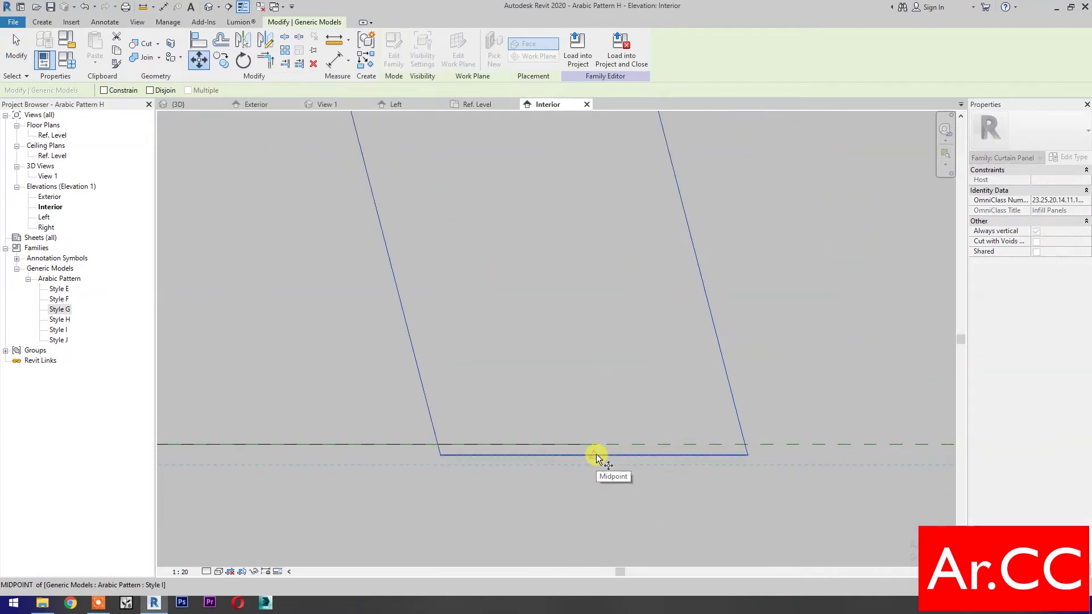
pyautogui.click(596, 454)
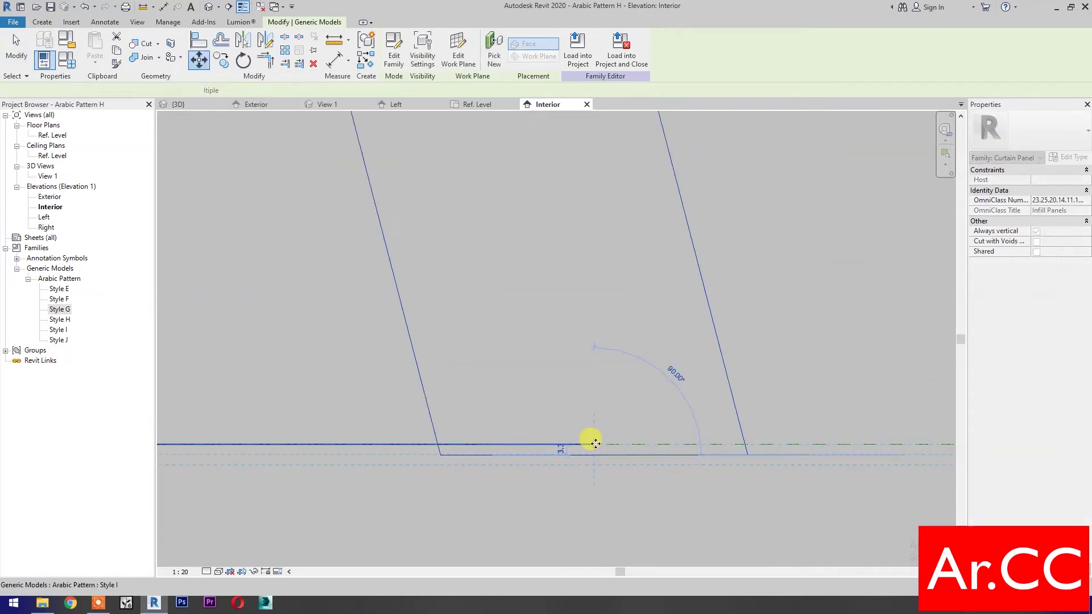
pyautogui.click(596, 447)
pyautogui.scroll(-4, 597, 453)
pyautogui.press('Escape')
pyautogui.scroll(-6, 596, 454)
pyautogui.scroll(-1, 564, 522)
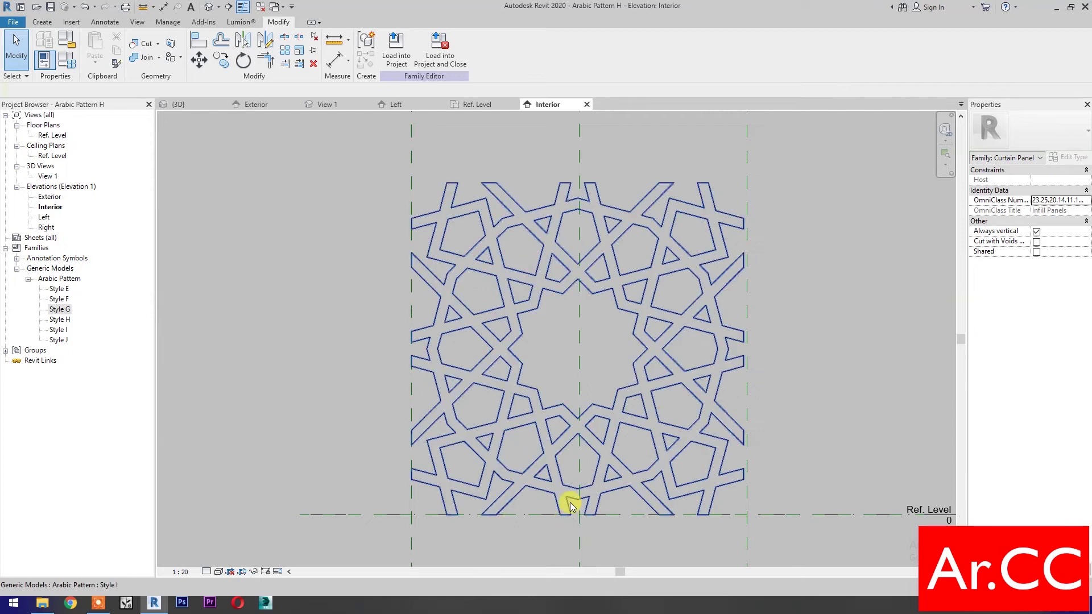
# Step: Associate the Style I pattern's Finish with the existing Pattern Finish family parameter
pyautogui.click(571, 505)
pyautogui.click(1083, 158)
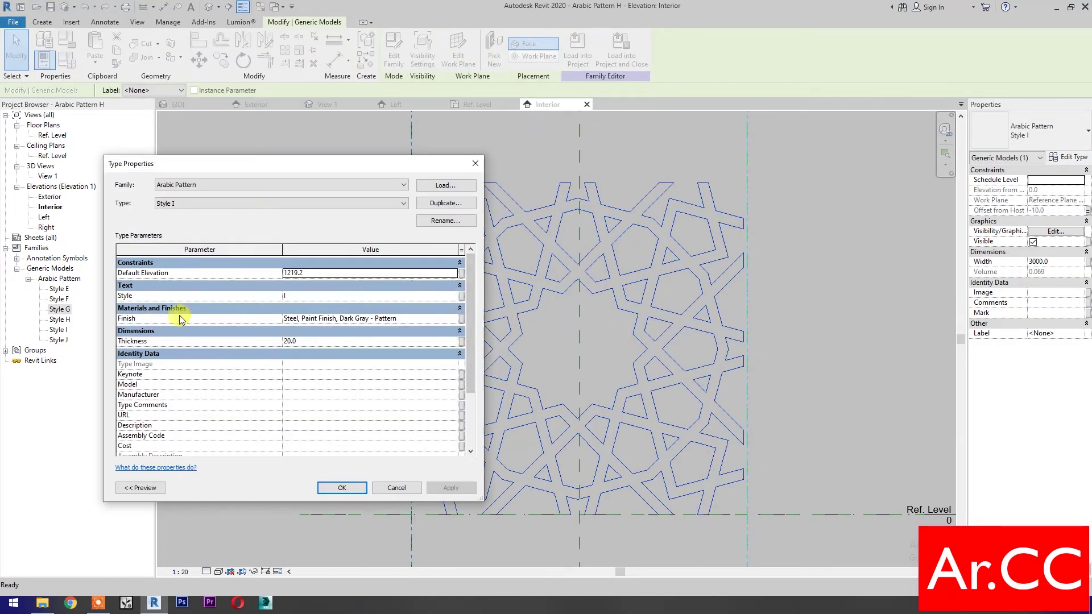
pyautogui.click(461, 319)
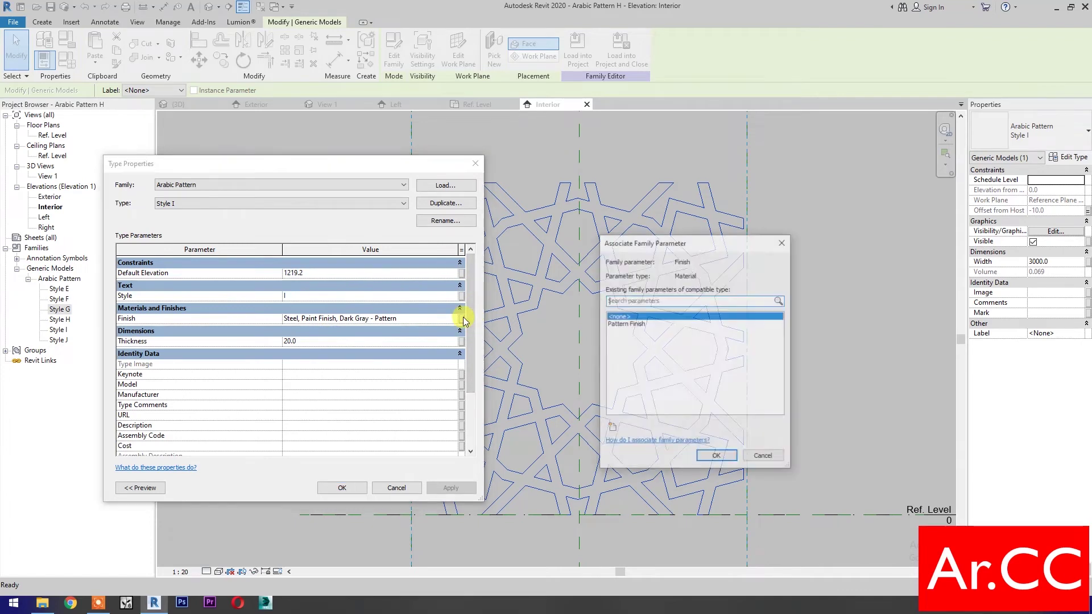
pyautogui.click(634, 323)
pyautogui.click(714, 458)
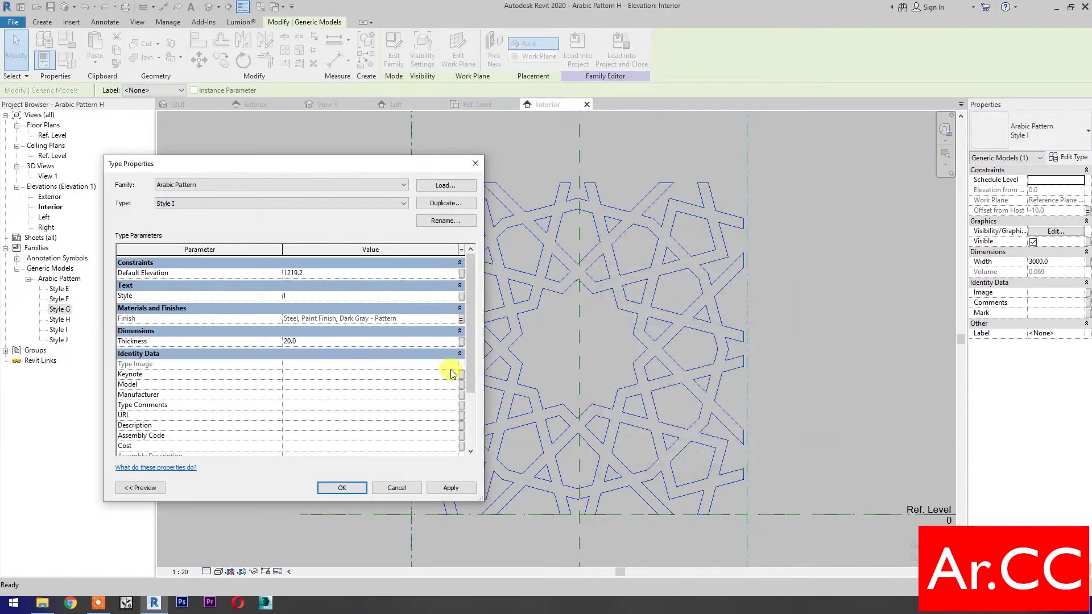
# Step: Associate the Style I pattern's Thickness with the existing Thickness family parameter and apply the type properties
pyautogui.click(462, 341)
pyautogui.click(623, 331)
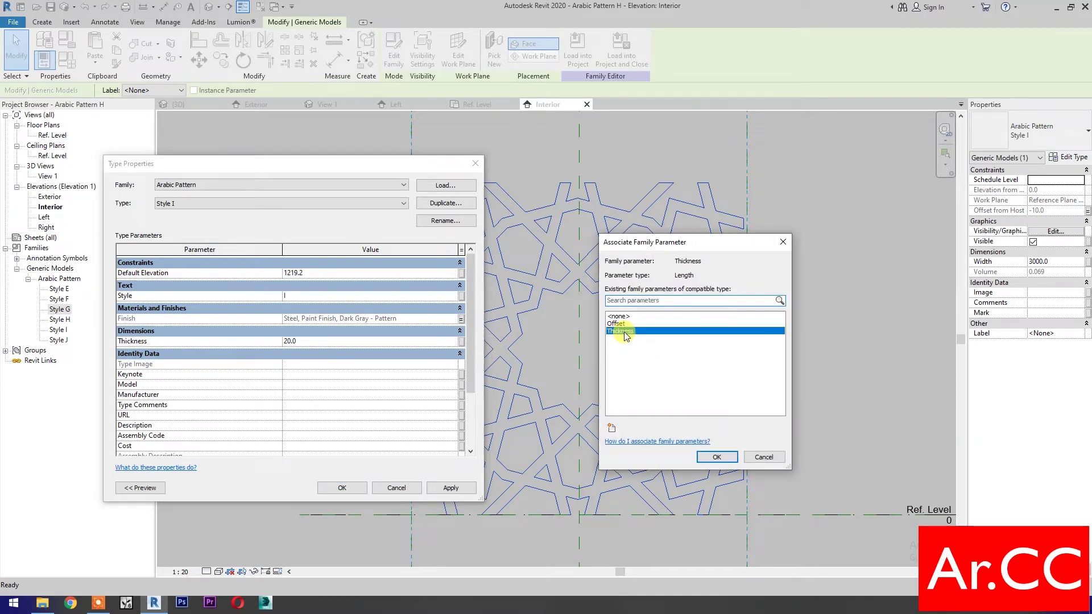
pyautogui.click(713, 458)
pyautogui.click(451, 487)
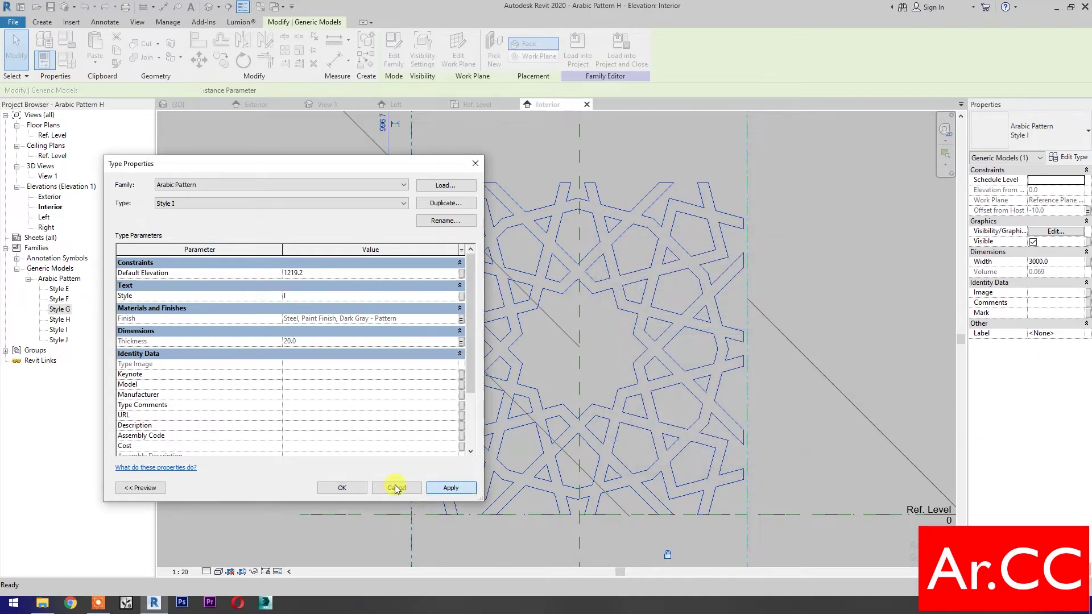
pyautogui.click(344, 488)
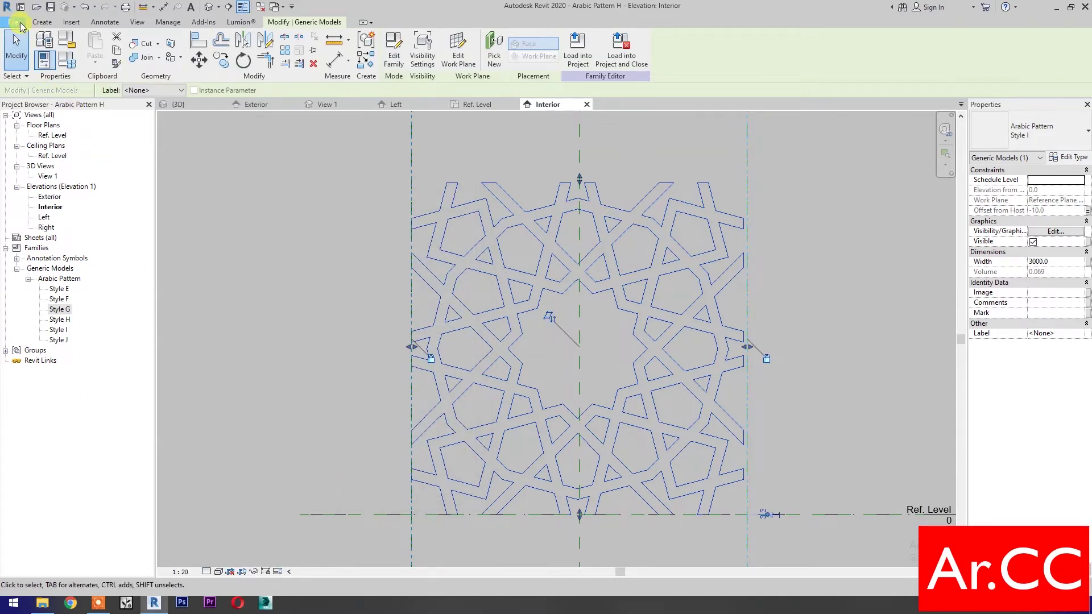
# Step: Save the family on the Desktop under the new name Arabic Pattern I.rfa
pyautogui.click(21, 24)
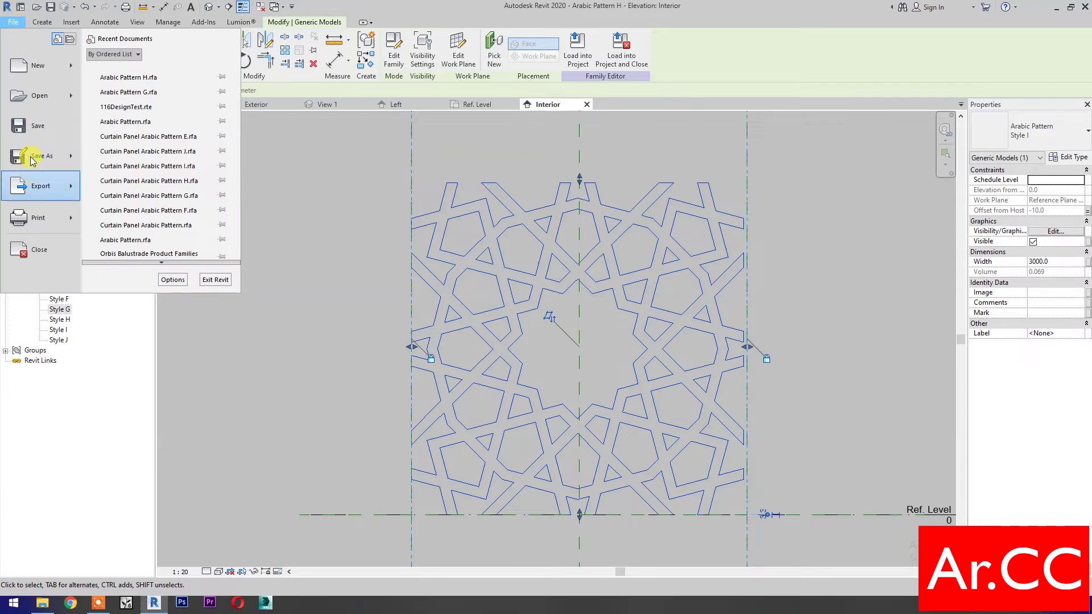
pyautogui.moveTo(33, 161)
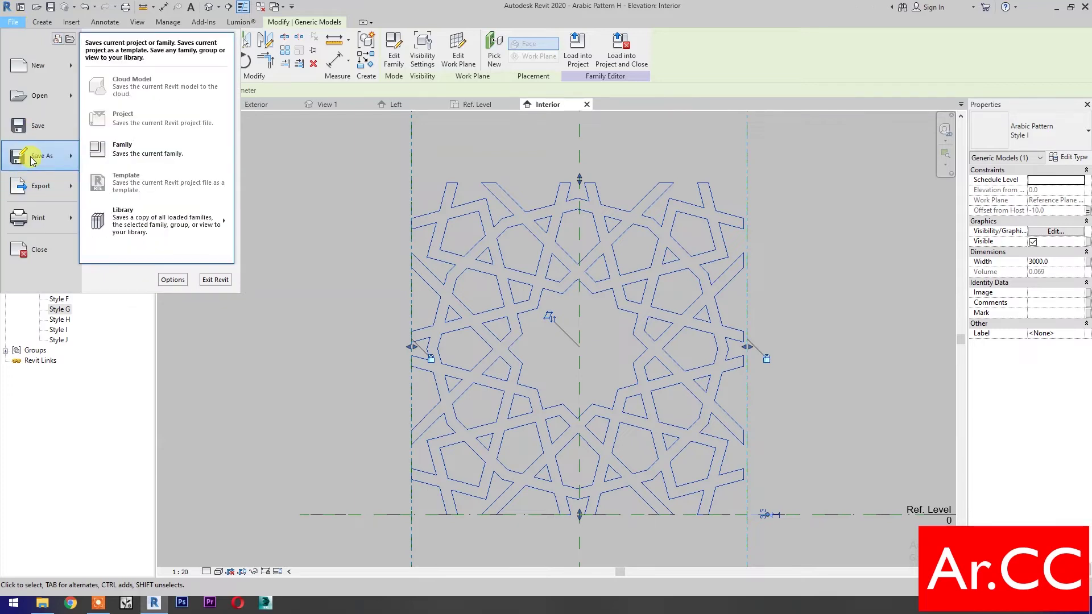
pyautogui.click(150, 153)
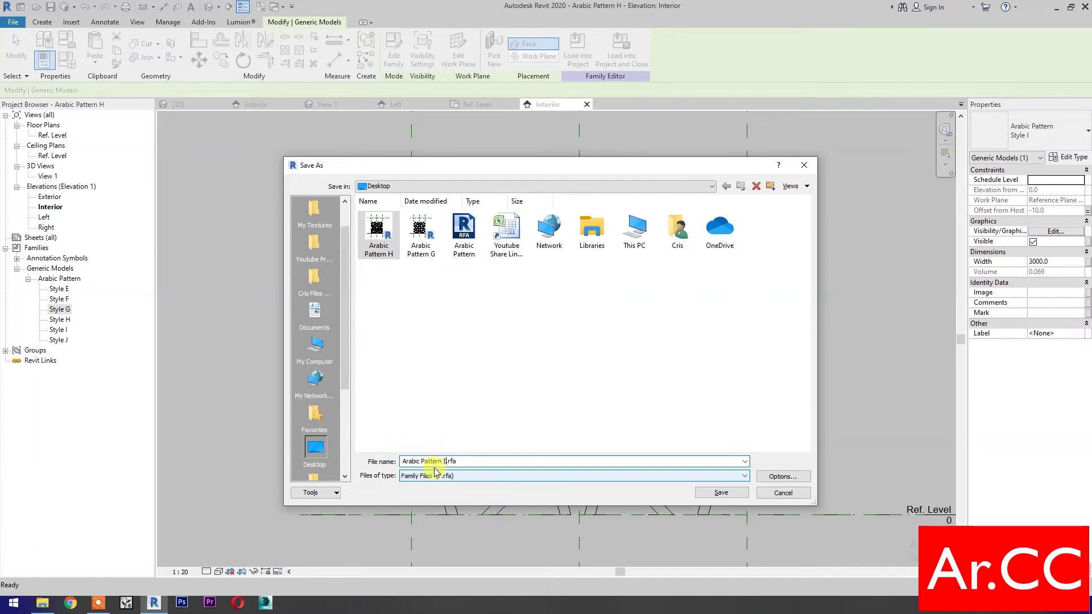
pyautogui.click(723, 493)
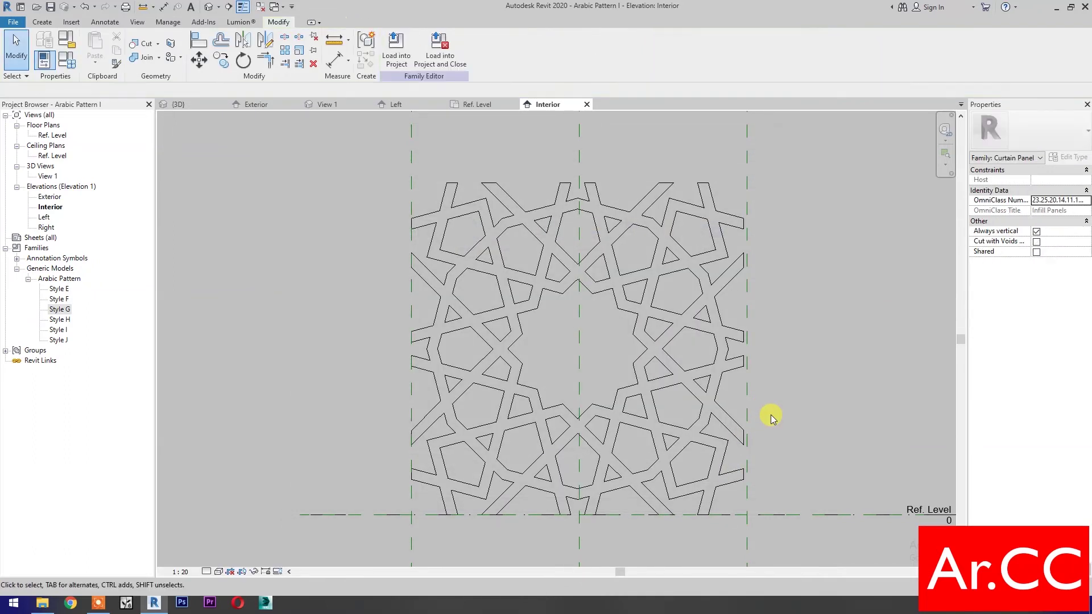
# Step: Change the placed pattern's type to Style J, removing the unsatisfied constraints, and deselect it
pyautogui.click(719, 414)
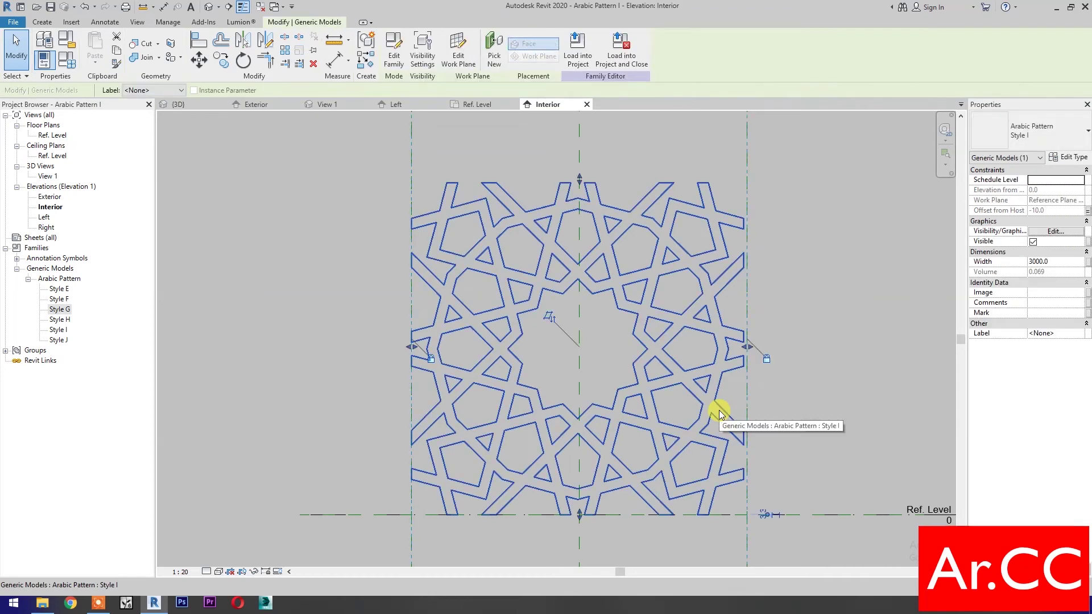
pyautogui.click(1029, 137)
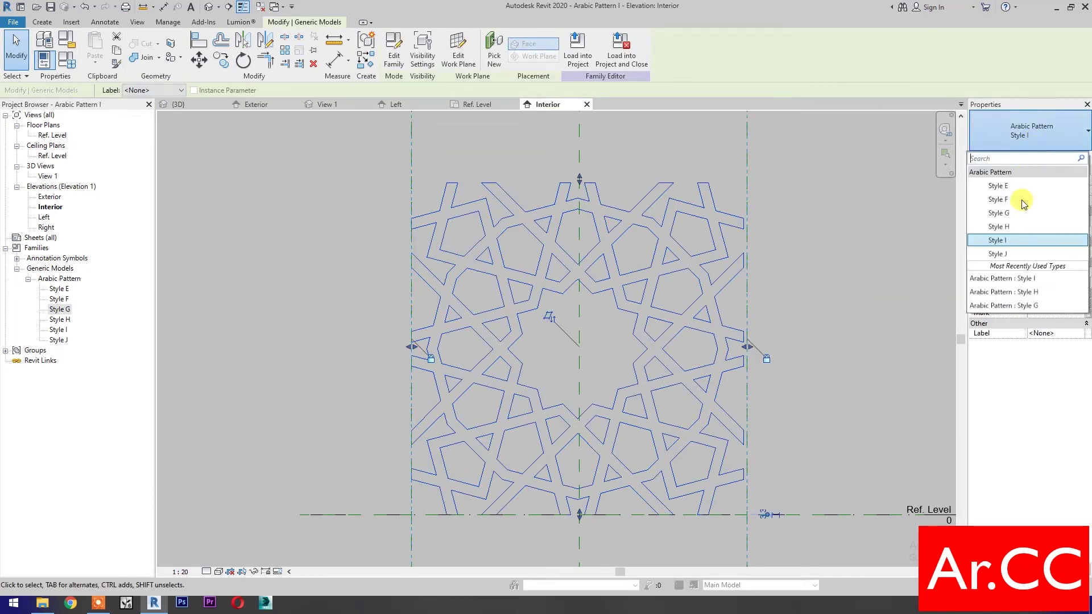
pyautogui.click(1012, 254)
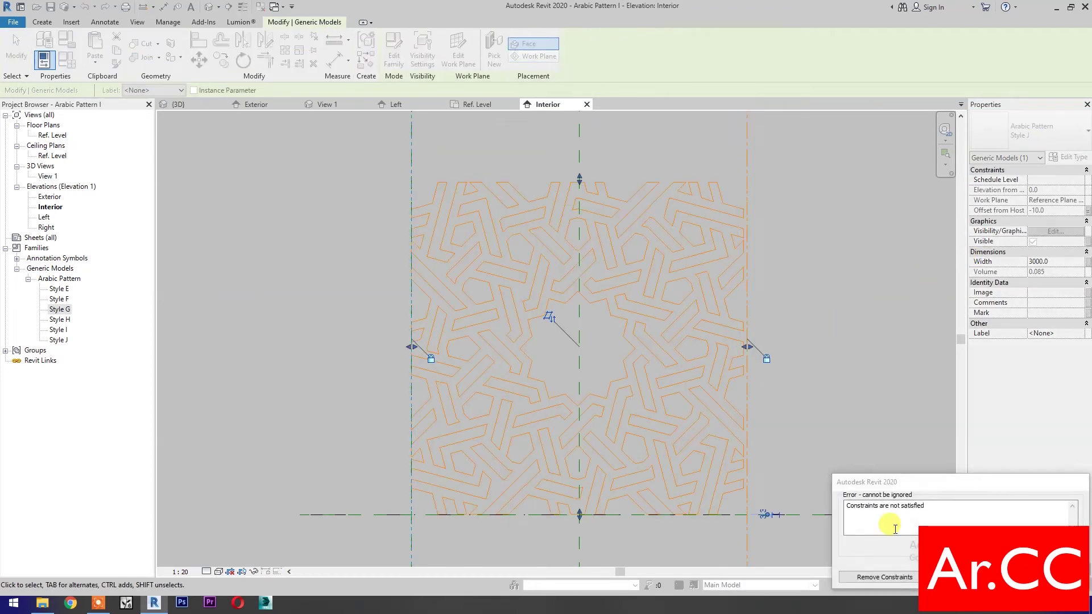
pyautogui.click(884, 577)
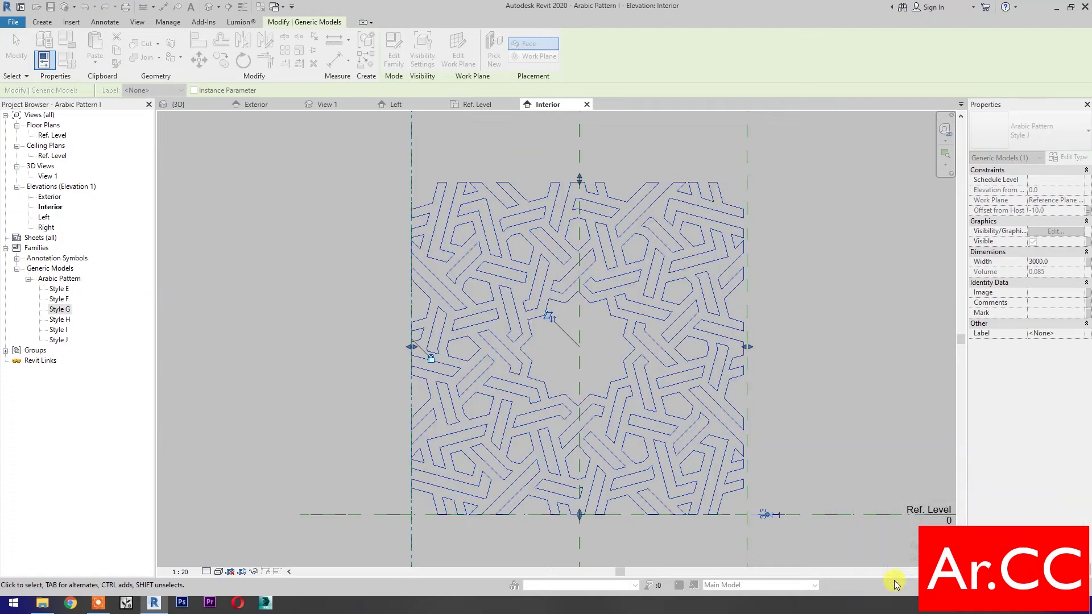
pyautogui.click(813, 424)
# Step: Move the Style J pattern vertically from its bottom edge onto the Ref. Level line
pyautogui.scroll(8, 570, 536)
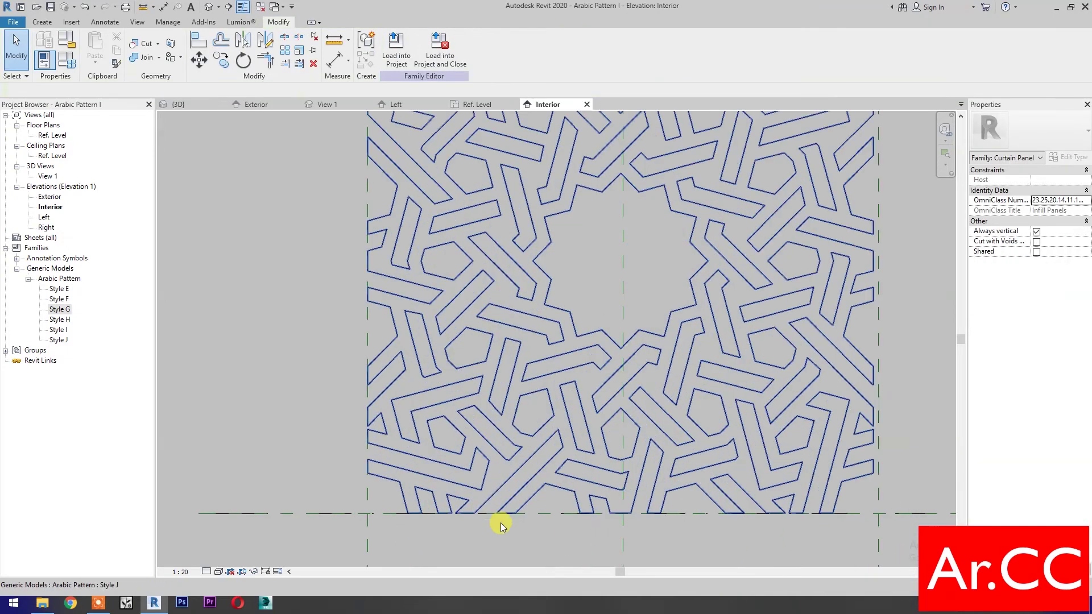
pyautogui.click(519, 440)
pyautogui.scroll(5, 500, 496)
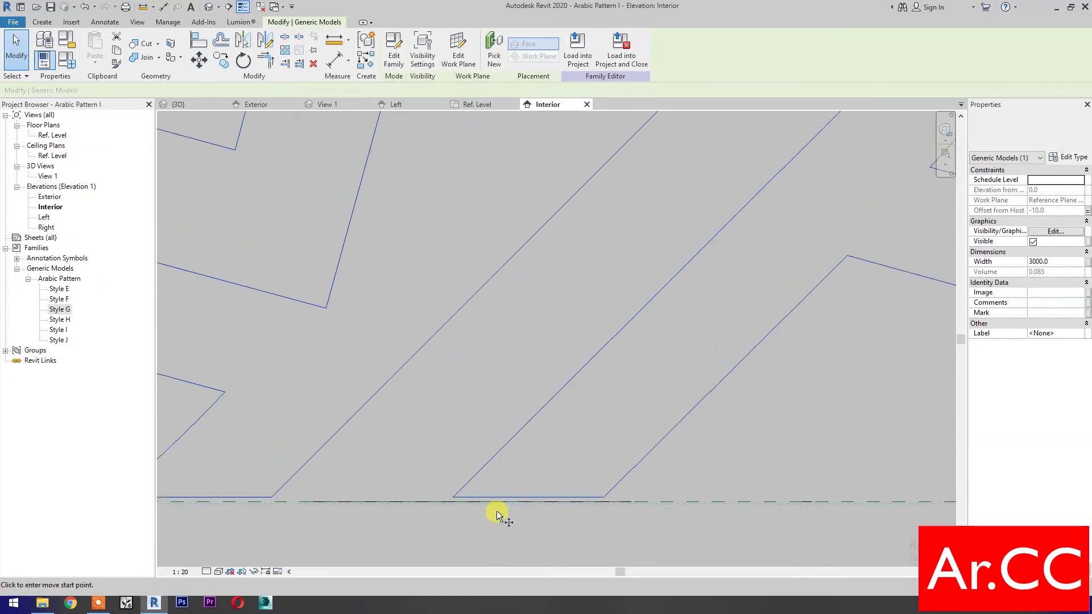
pyautogui.click(500, 491)
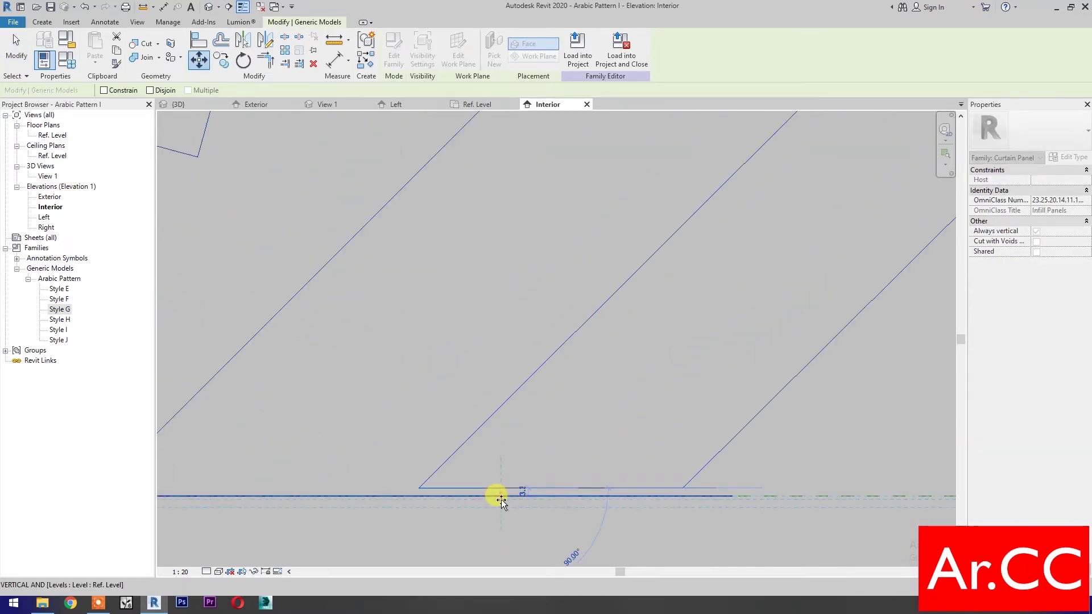
pyautogui.click(501, 499)
pyautogui.scroll(-5, 500, 479)
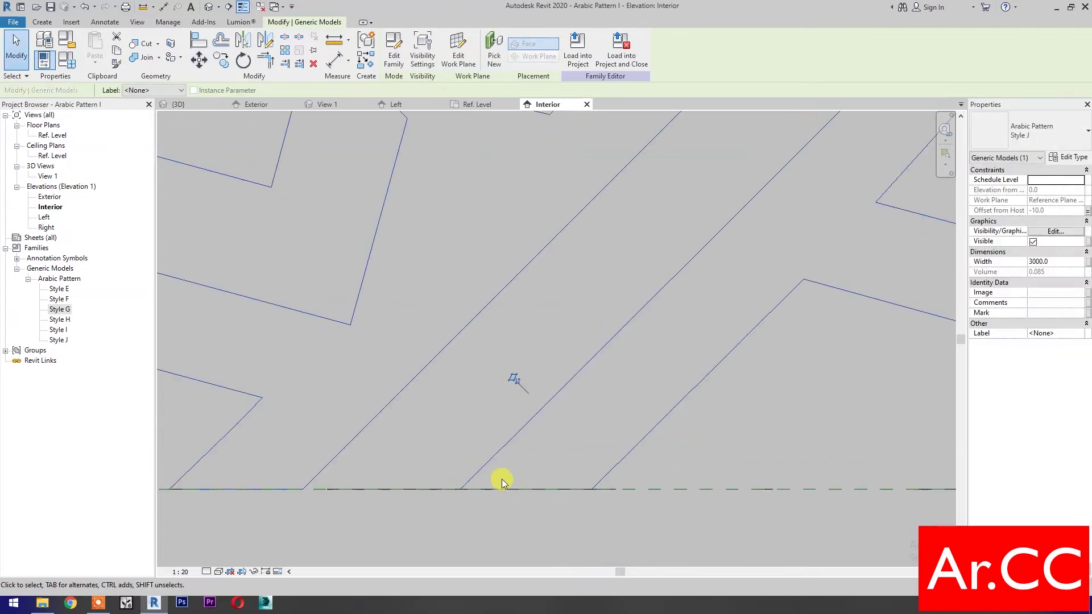
# Step: Align the Style J pattern's right edge with the right vertical reference plane in the Interior elevation
pyautogui.moveTo(559, 467); pyautogui.dragTo(500, 531, button='middle')
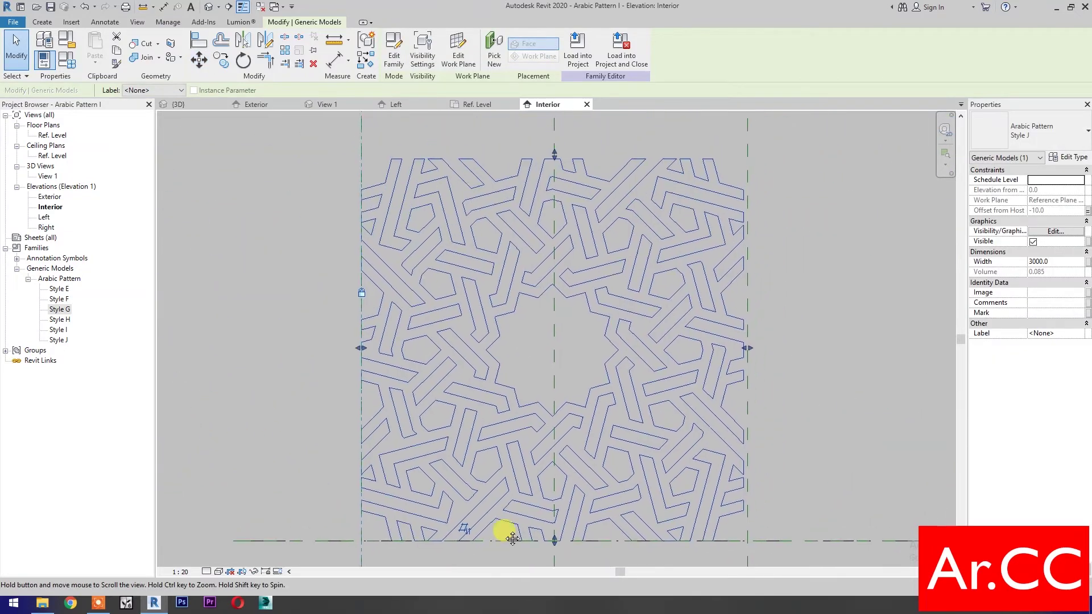
pyautogui.click(199, 41)
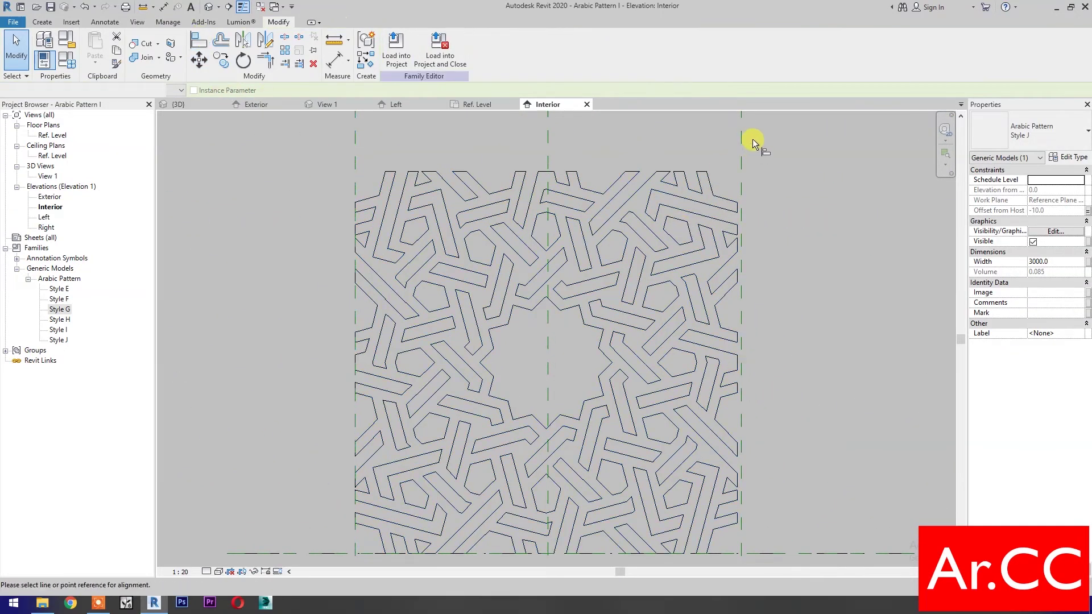
pyautogui.click(742, 128)
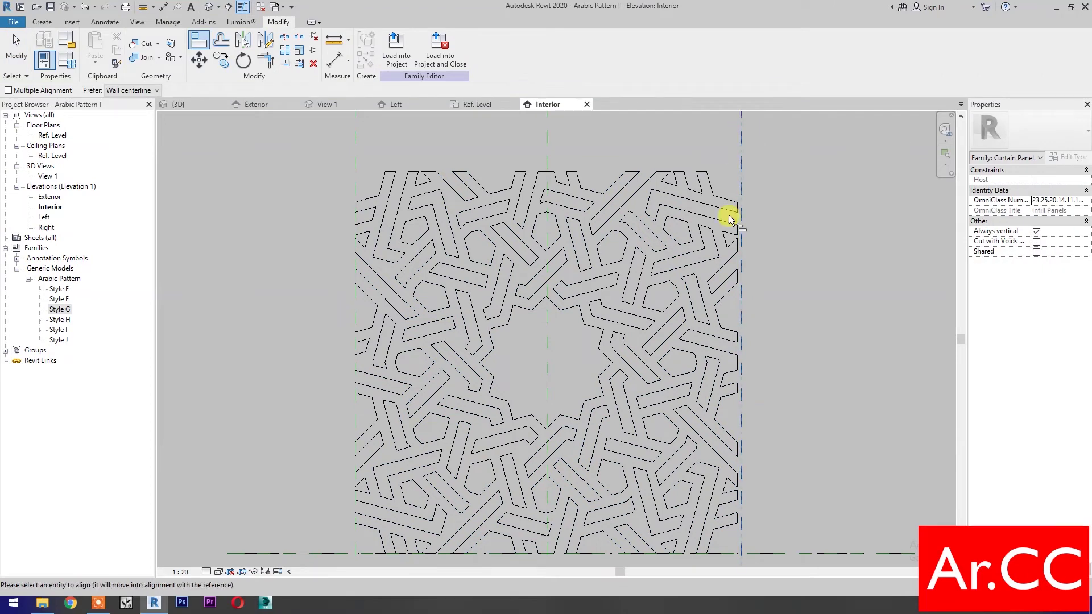
pyautogui.click(740, 251)
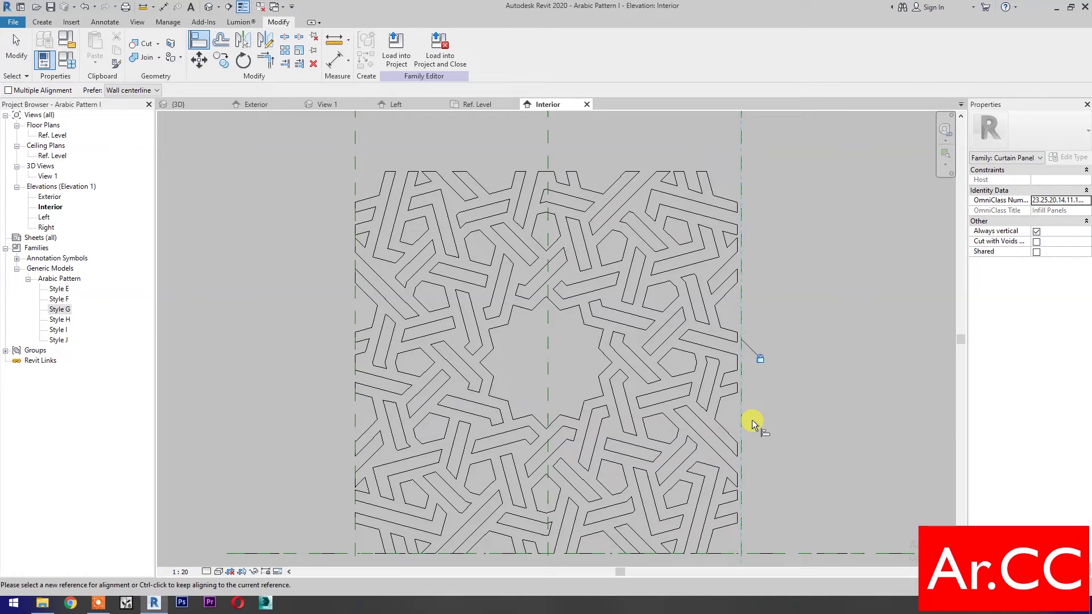
pyautogui.press('Escape')
pyautogui.press('Escape')
# Step: Associate the Style J pattern's Finish with the existing Pattern Finish family parameter
pyautogui.click(715, 427)
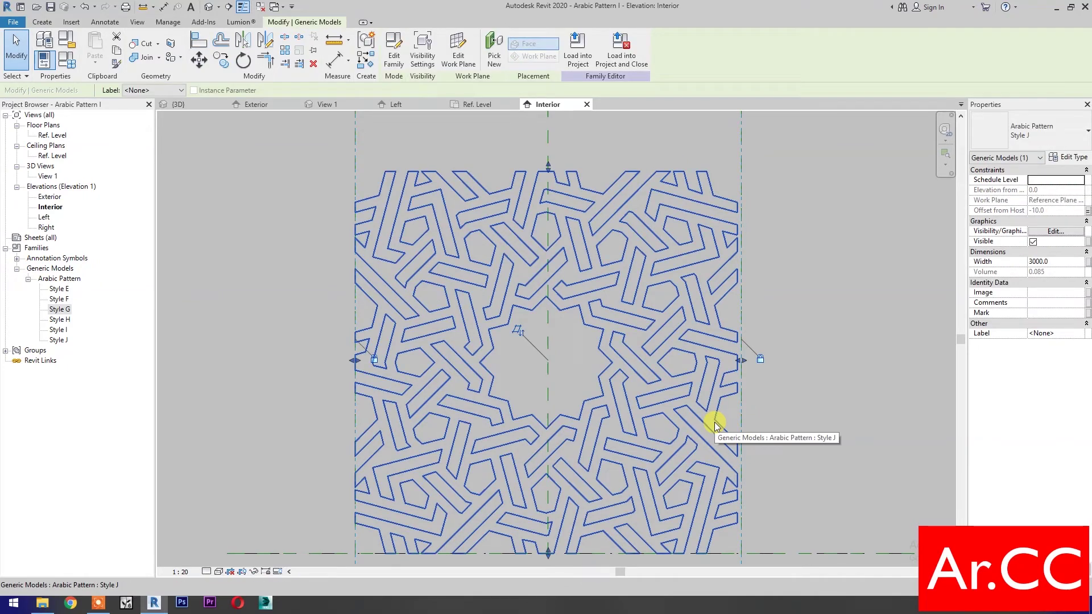
pyautogui.click(1069, 157)
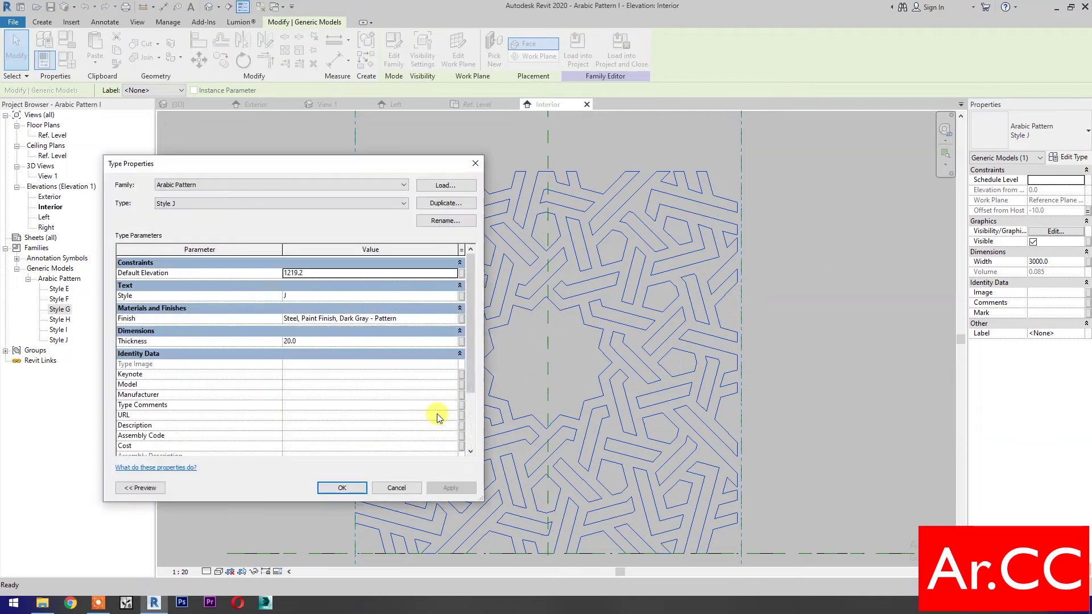
pyautogui.click(461, 320)
pyautogui.click(624, 323)
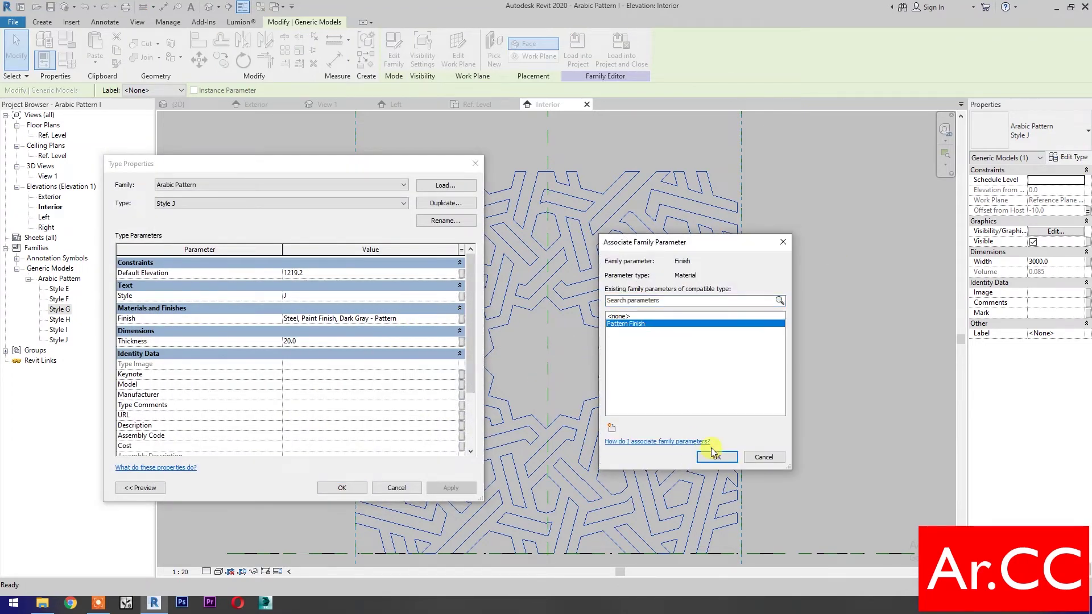
pyautogui.click(715, 458)
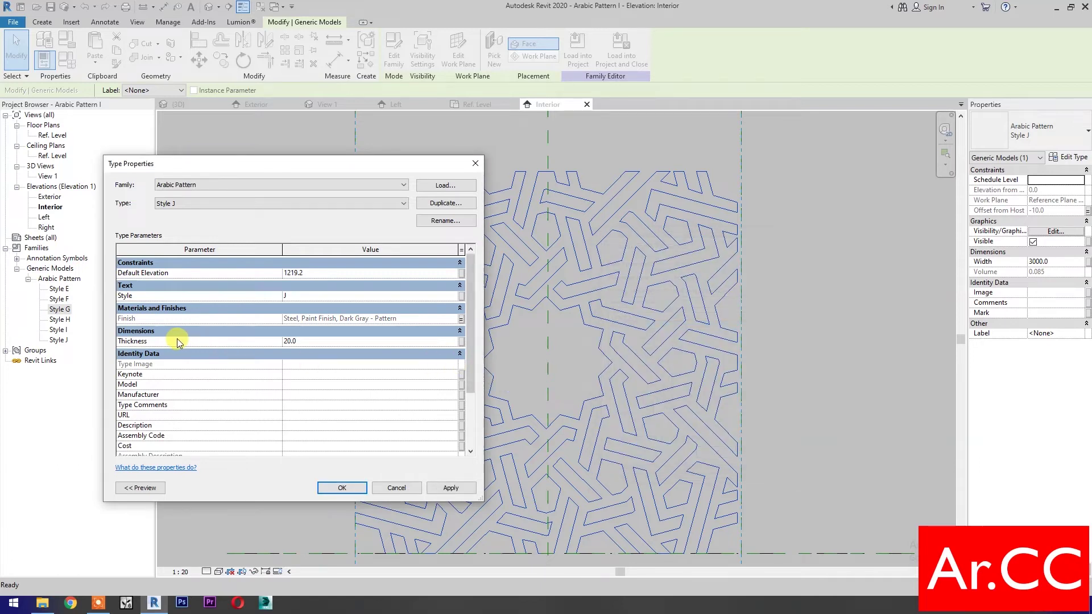
# Step: Associate the Style J pattern's Thickness with the existing Thickness family parameter, apply the type properties and deselect the pattern
pyautogui.click(462, 341)
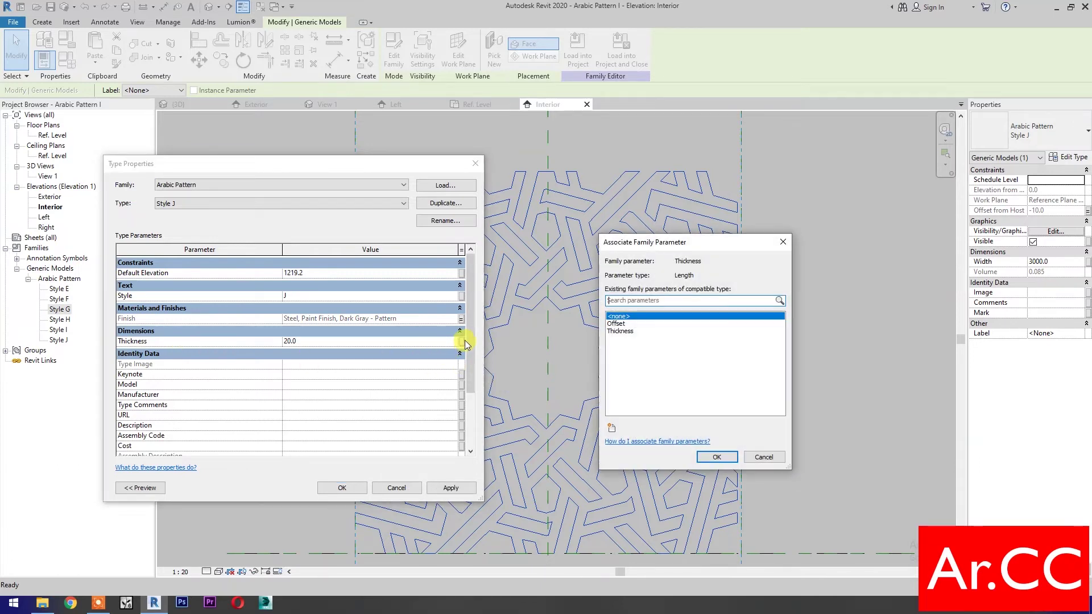
pyautogui.click(633, 331)
pyautogui.click(714, 459)
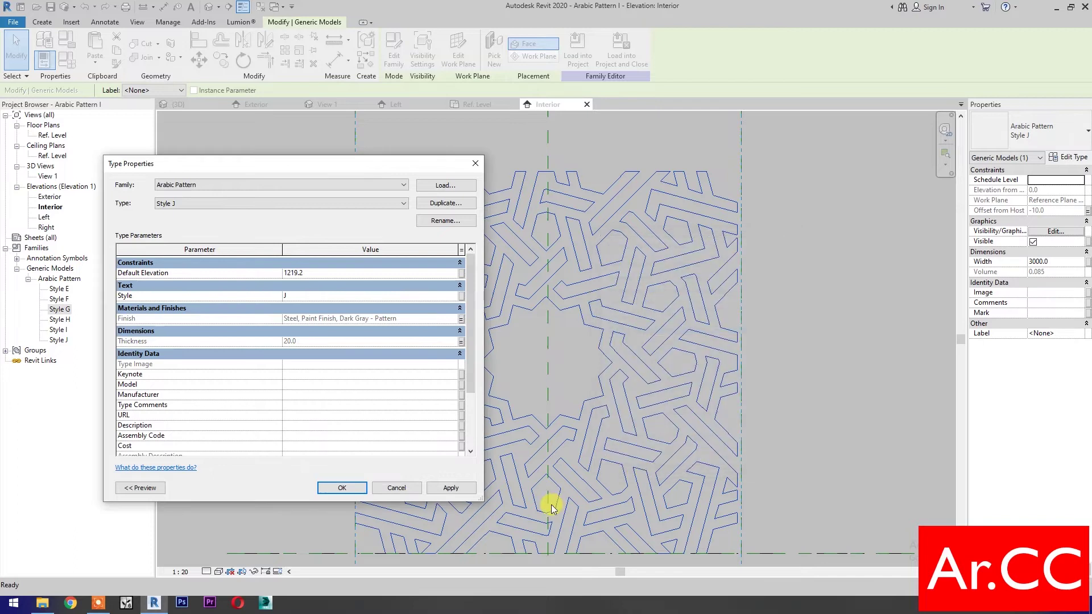
pyautogui.click(461, 496)
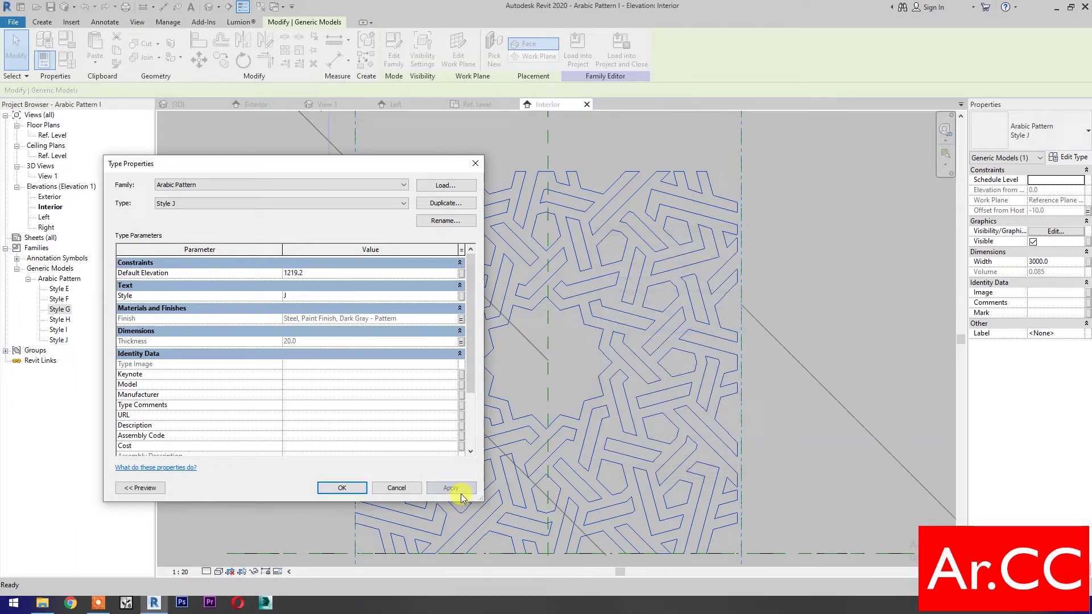
pyautogui.click(350, 488)
pyautogui.click(312, 489)
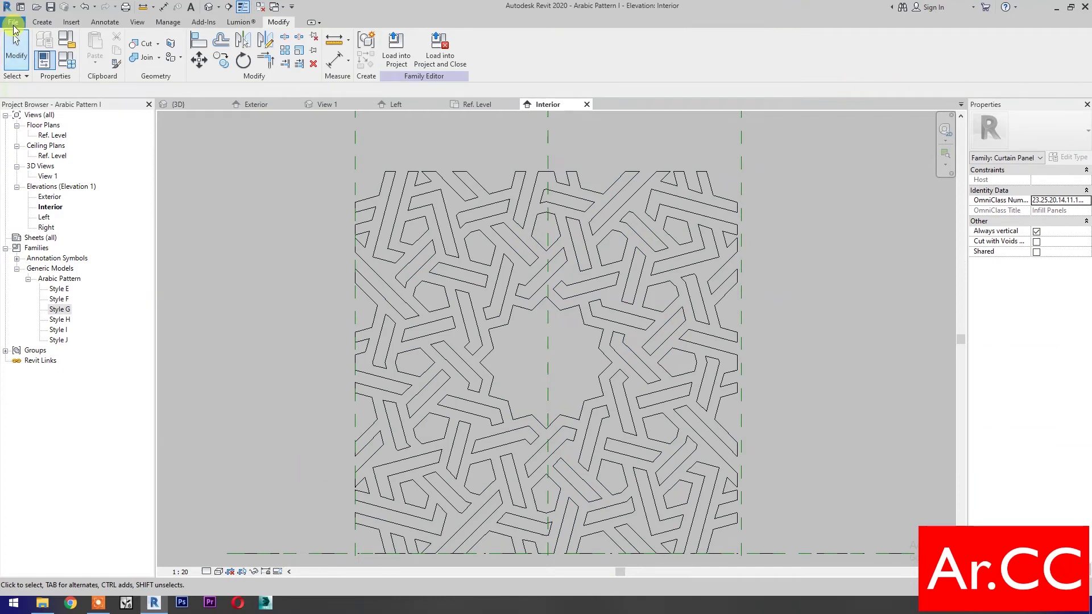
# Step: Save the family on the Desktop as Arabic Pattern J.rfa, load it into the 116DesignTest project and close the family
pyautogui.click(13, 23)
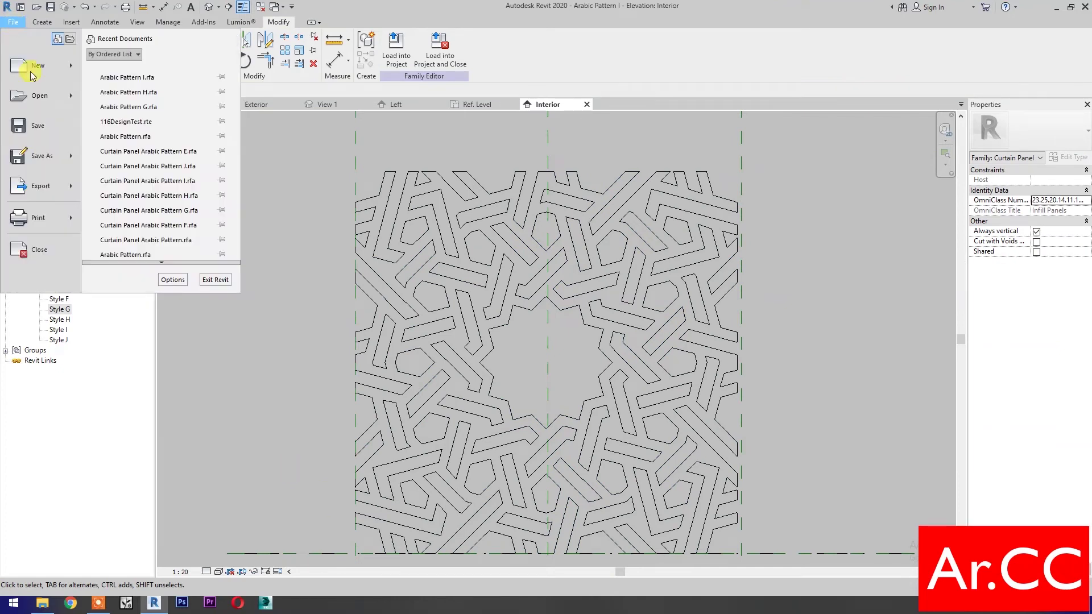
pyautogui.moveTo(41, 158)
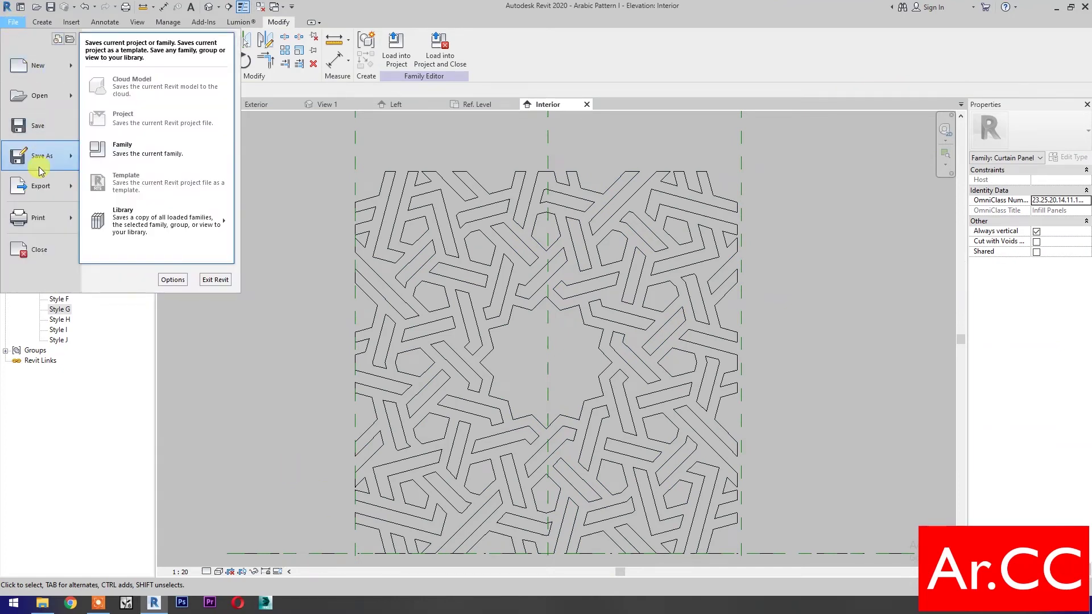
pyautogui.click(142, 164)
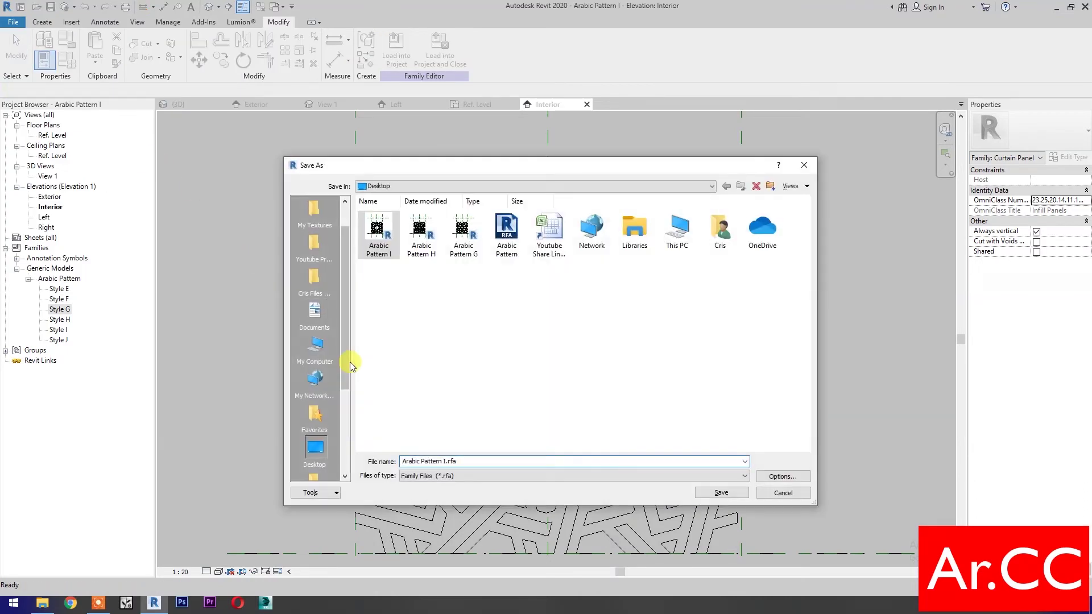
pyautogui.click(478, 238)
pyautogui.click(448, 462)
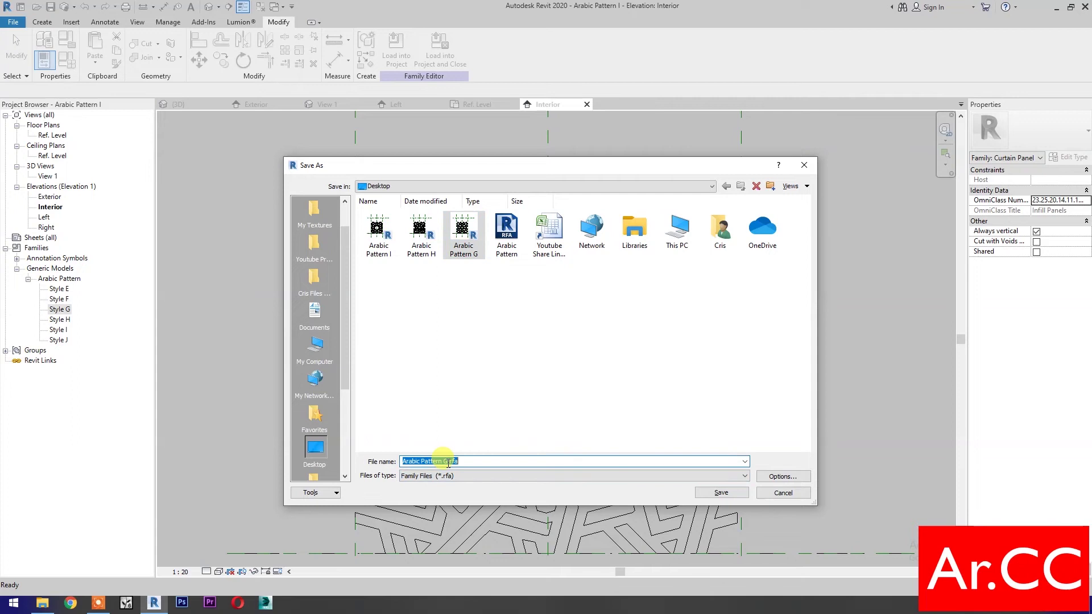
pyautogui.click(449, 462)
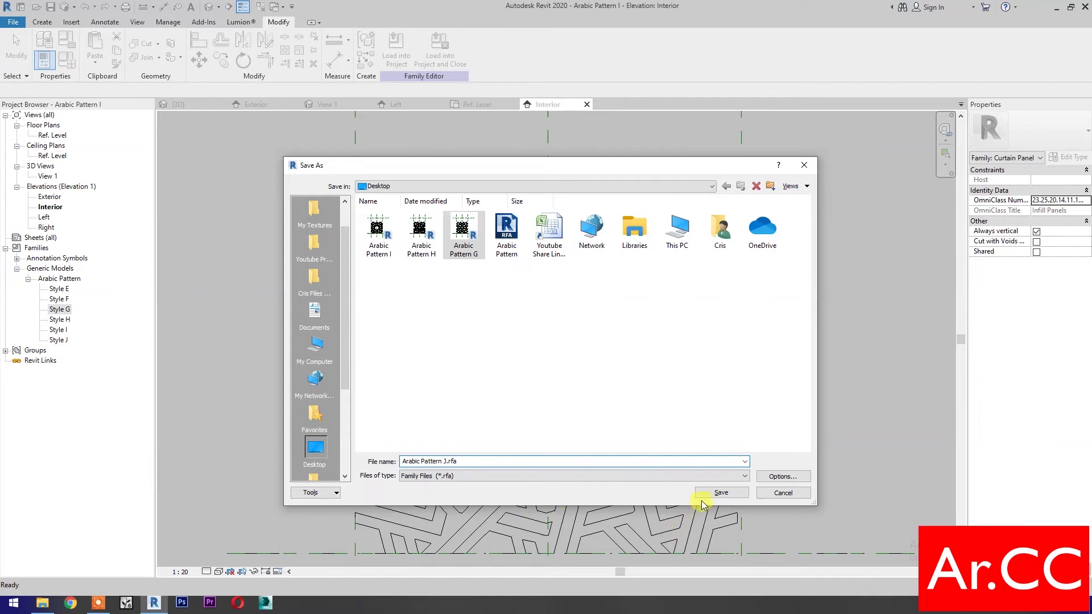
pyautogui.click(718, 492)
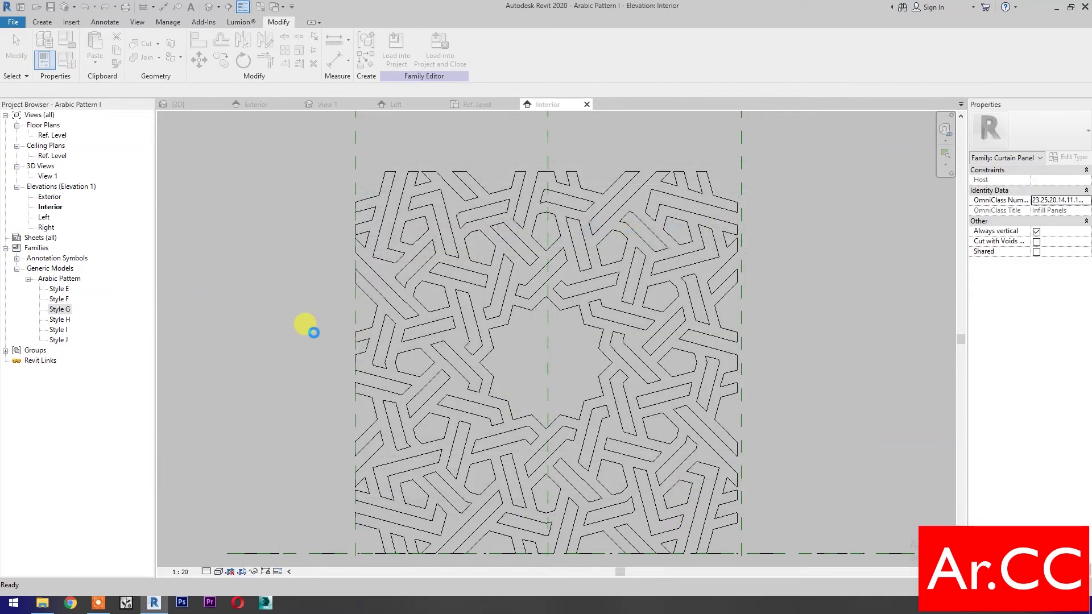
pyautogui.click(438, 67)
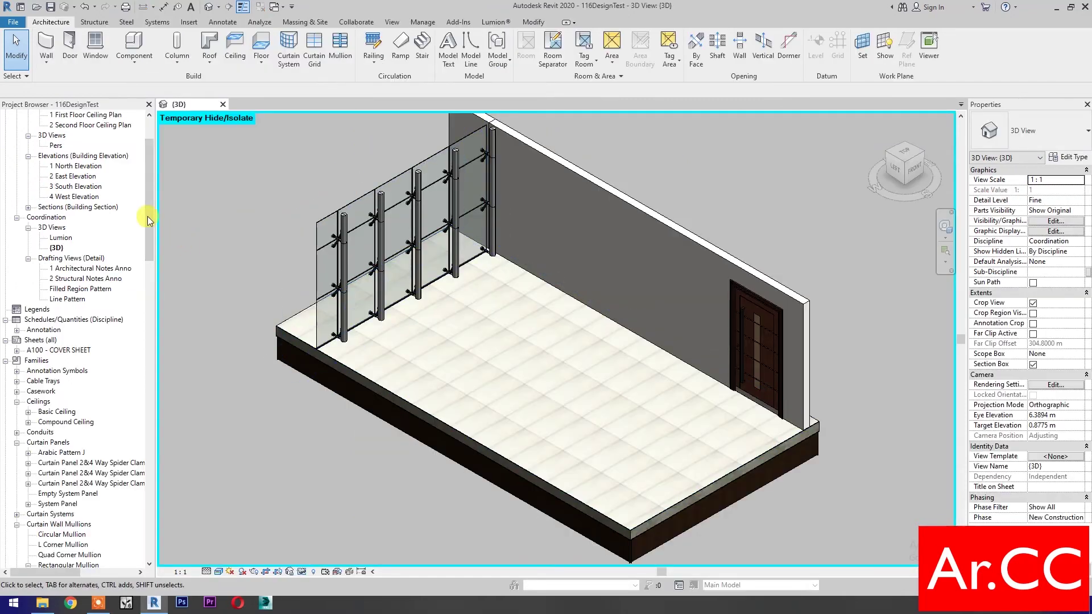
# Step: Duplicate the 50 x 150mm Rectangular Mullion type and name the copy 20 x 20mm
pyautogui.moveTo(149, 222); pyautogui.dragTo(159, 275)
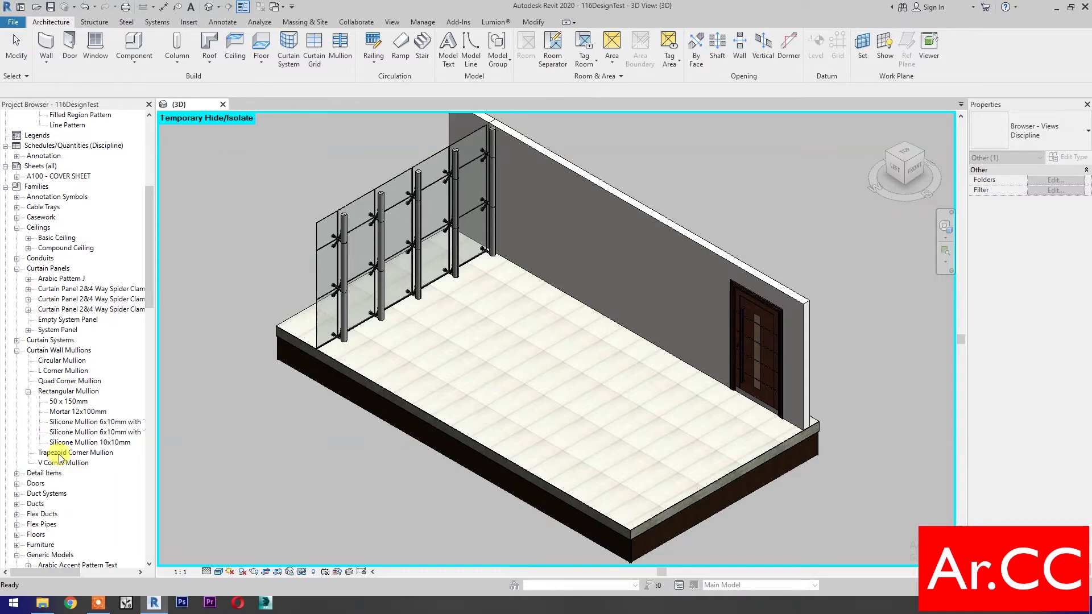
pyautogui.click(63, 402)
pyautogui.rightClick(63, 403)
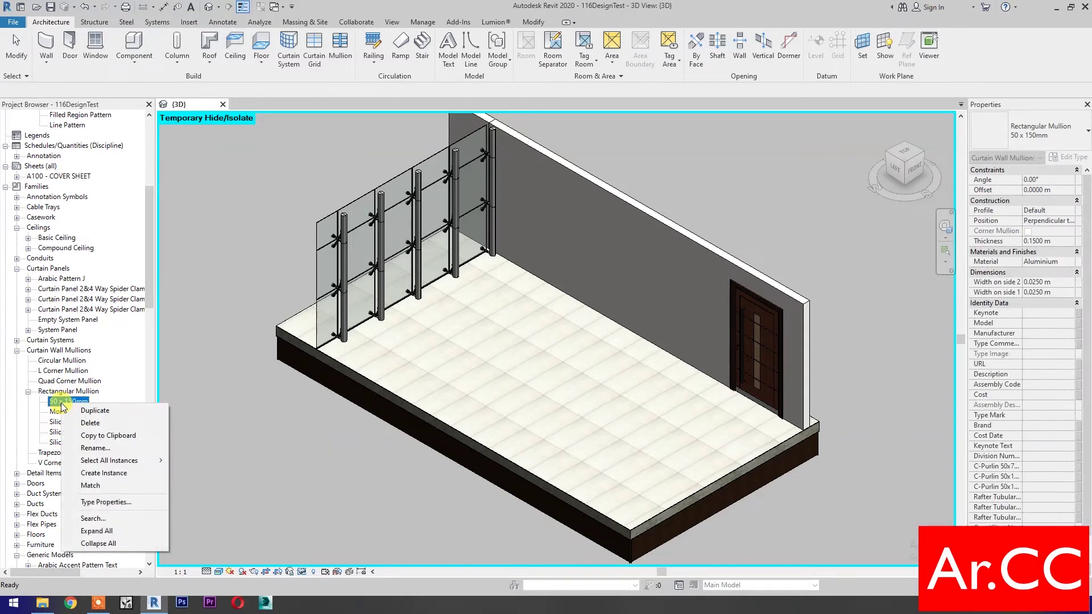
pyautogui.click(96, 410)
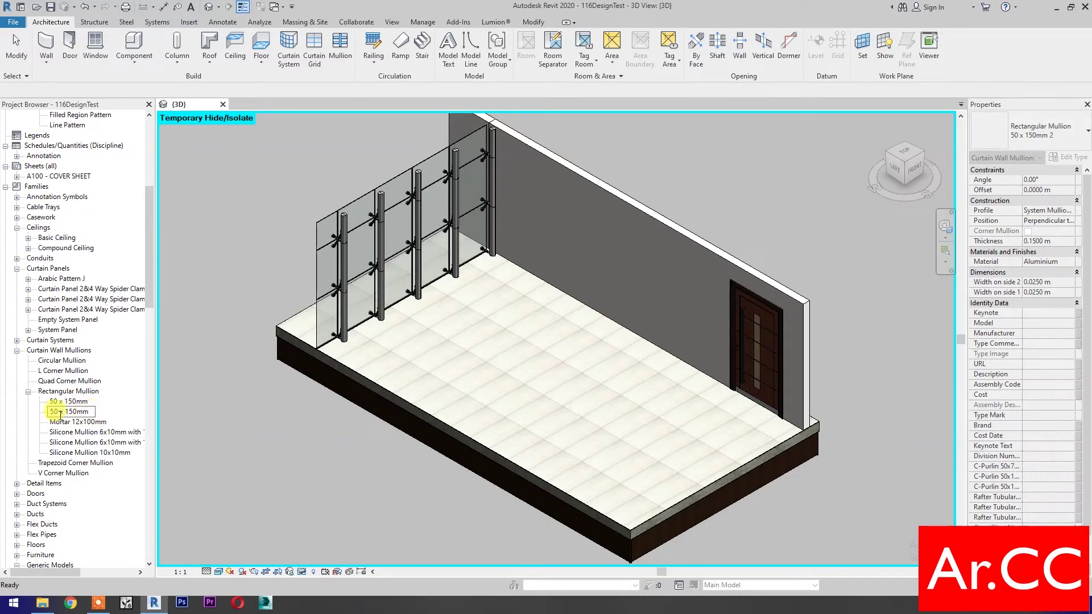
pyautogui.write('20 x 50mm2')
pyautogui.press('Return')
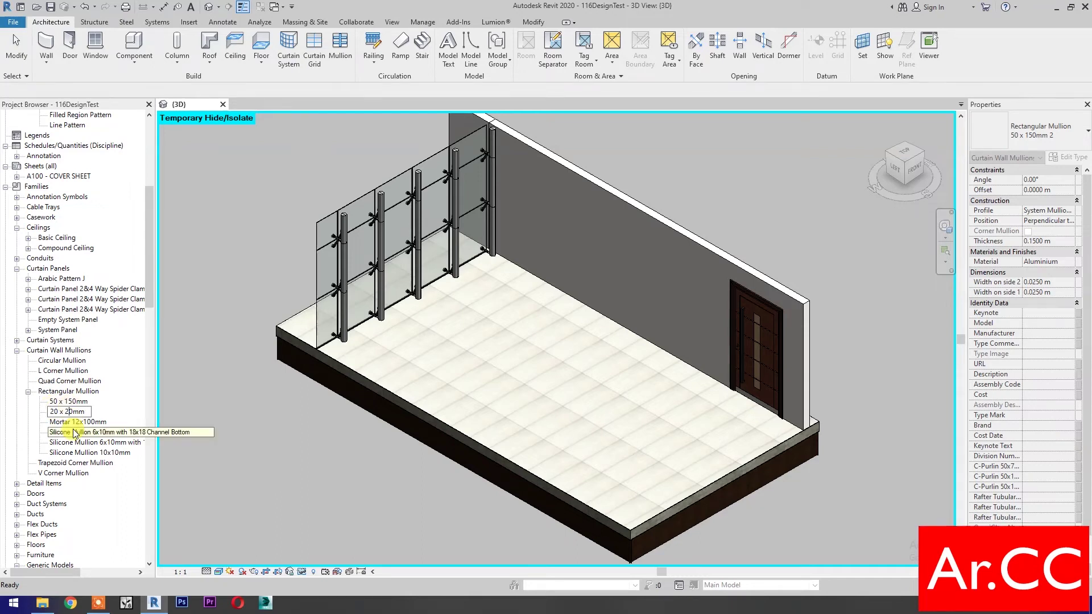
# Step: Set the 20 x 20mm mullion type's thickness to 0.02 m and its widths on side 1 and side 2 to 0.01 m each
pyautogui.doubleClick(78, 402)
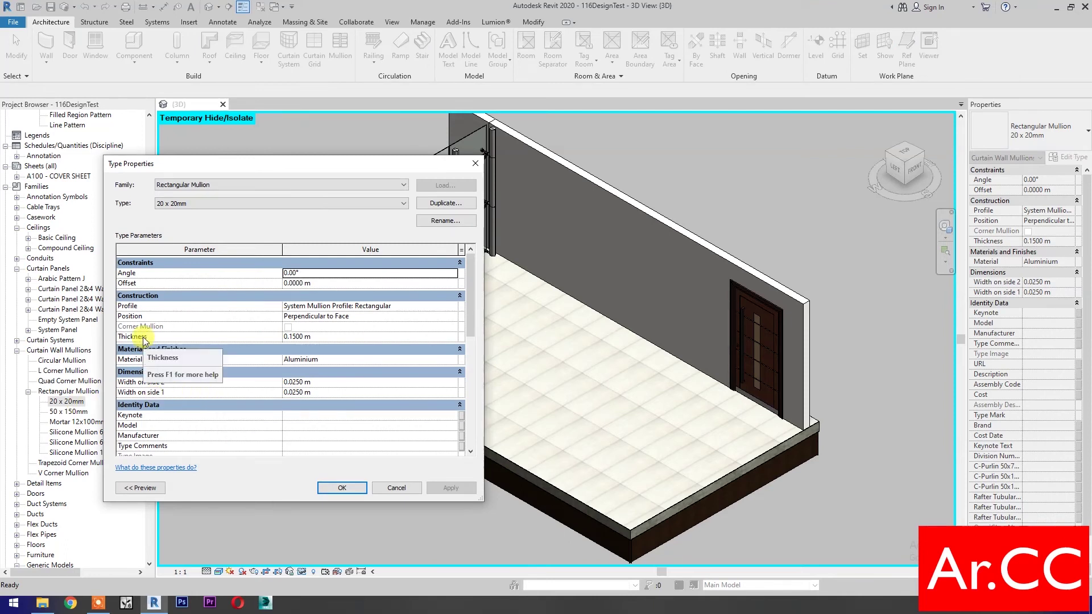
pyautogui.click(349, 338)
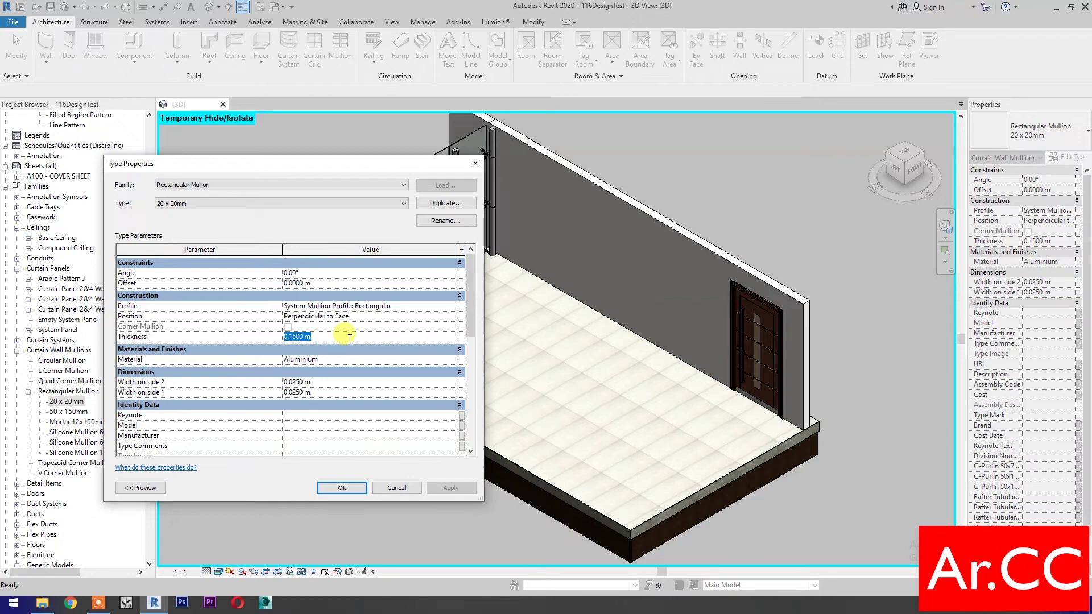
pyautogui.click(336, 383)
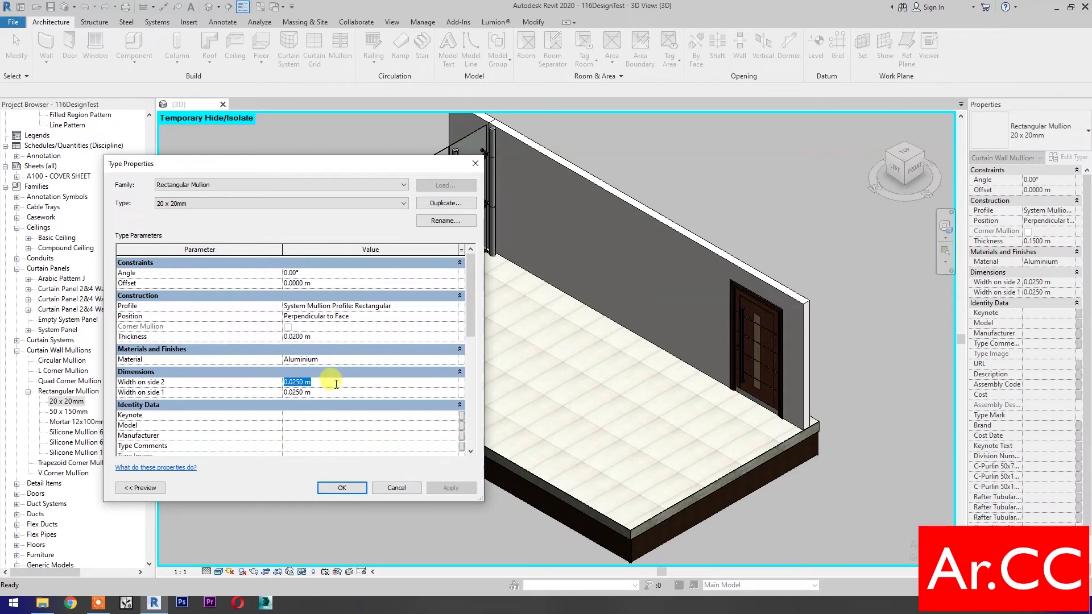
pyautogui.write('.01')
pyautogui.click(333, 392)
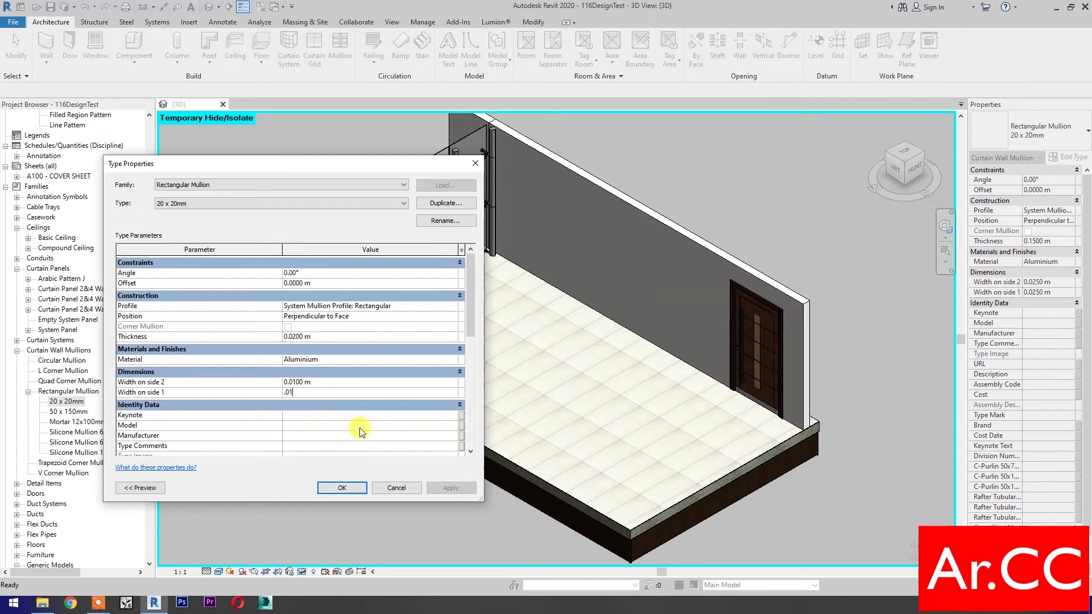
pyautogui.click(344, 487)
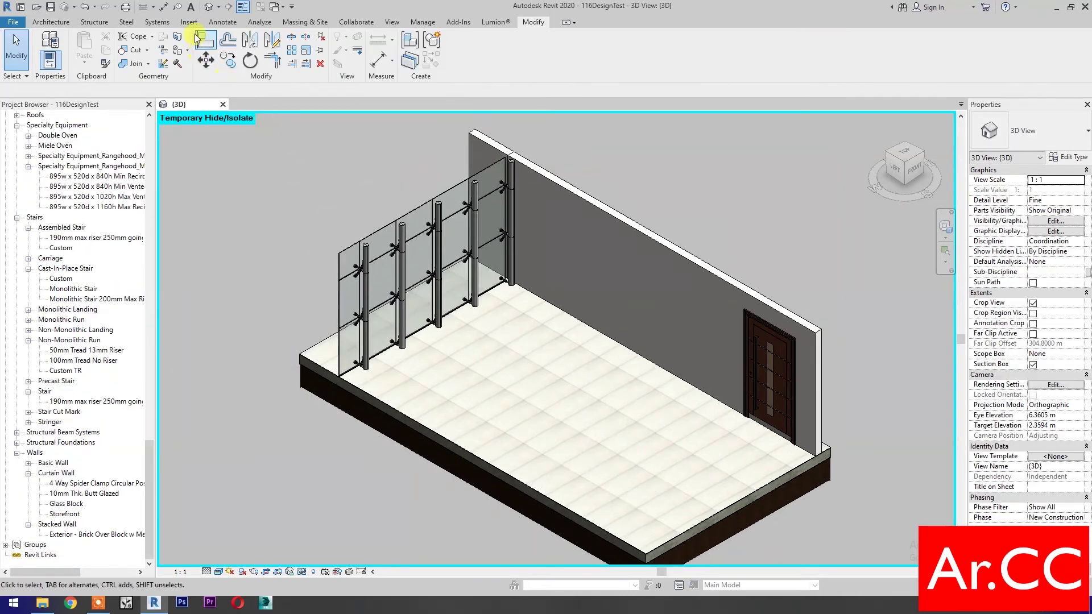
# Step: Load the Arabic Pattern G, Arabic Pattern H and Arabic Pattern I families from the Desktop into the project
pyautogui.click(188, 21)
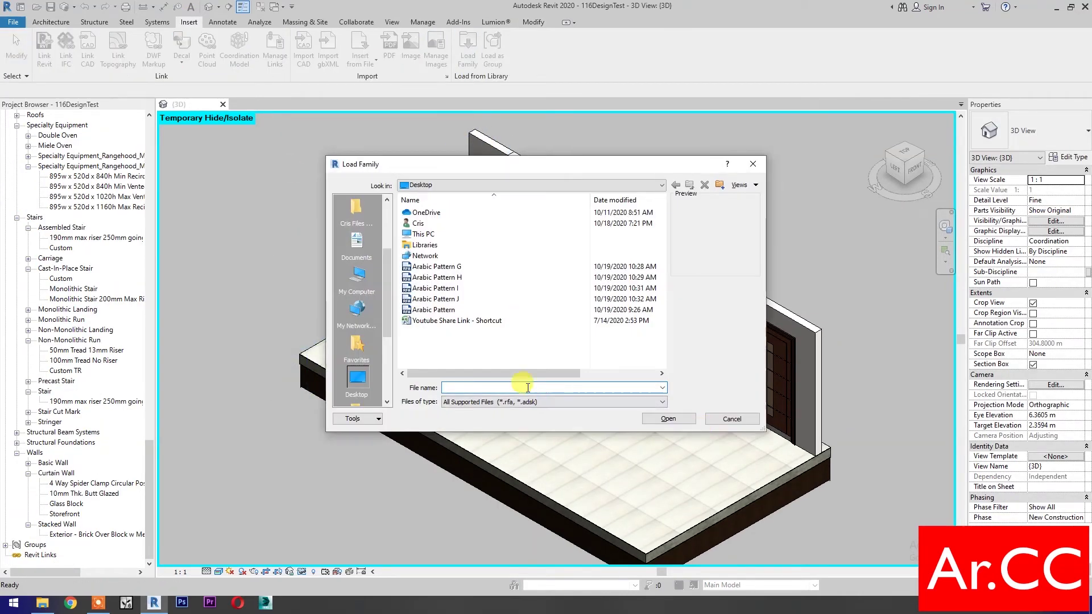
pyautogui.click(453, 289)
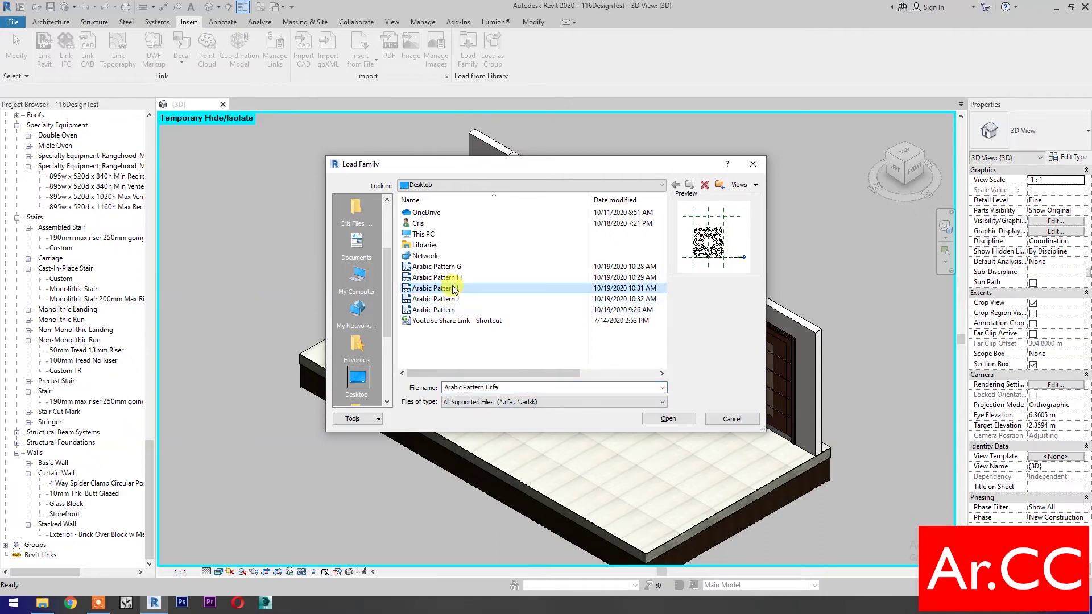
pyautogui.keyDown('shift'); pyautogui.click(443, 267); pyautogui.keyUp('shift')
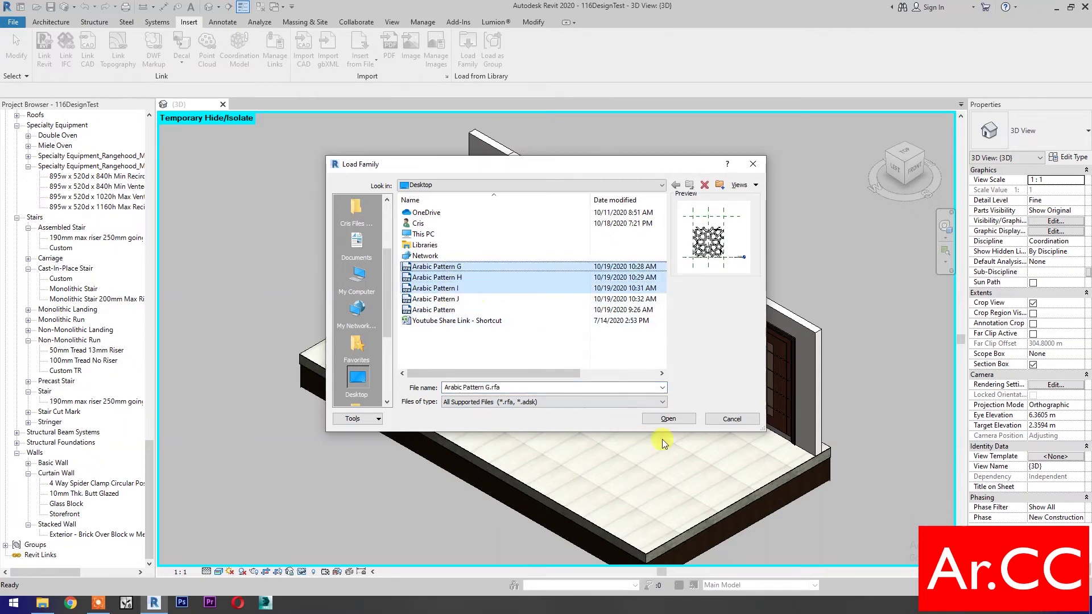
pyautogui.click(668, 419)
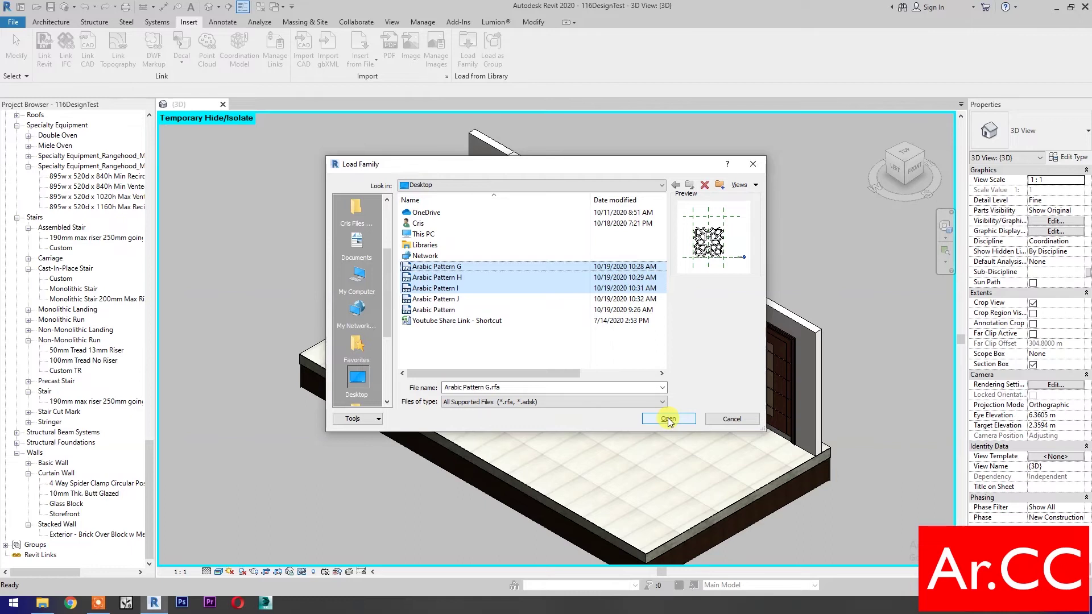
# Step: Place a Storefront curtain wall about 3.6 m long on the tiled floor, parallel to the long wall with the door
pyautogui.click(51, 21)
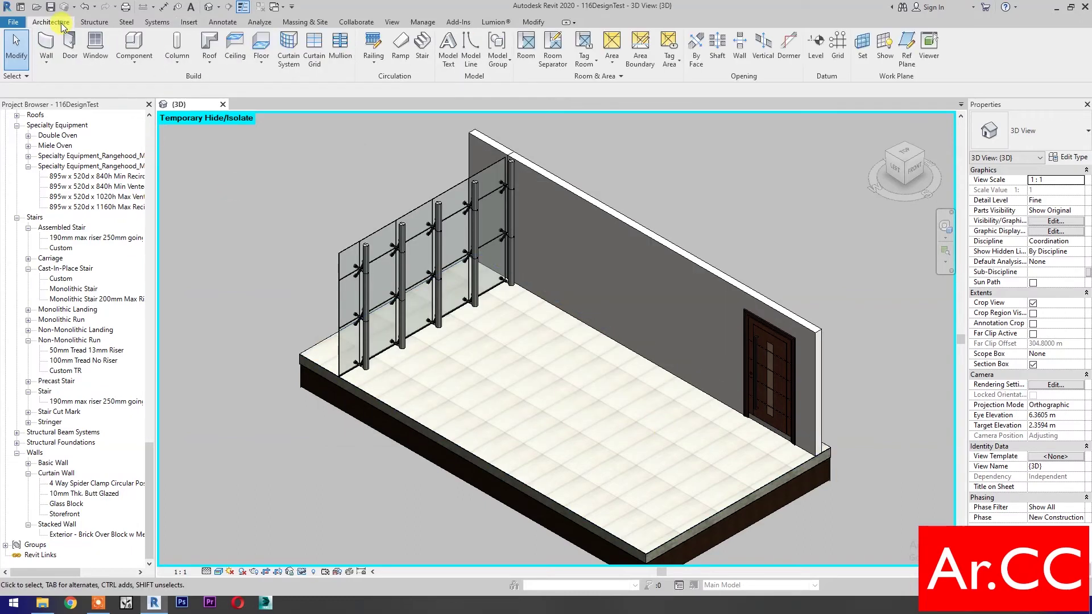
pyautogui.click(48, 43)
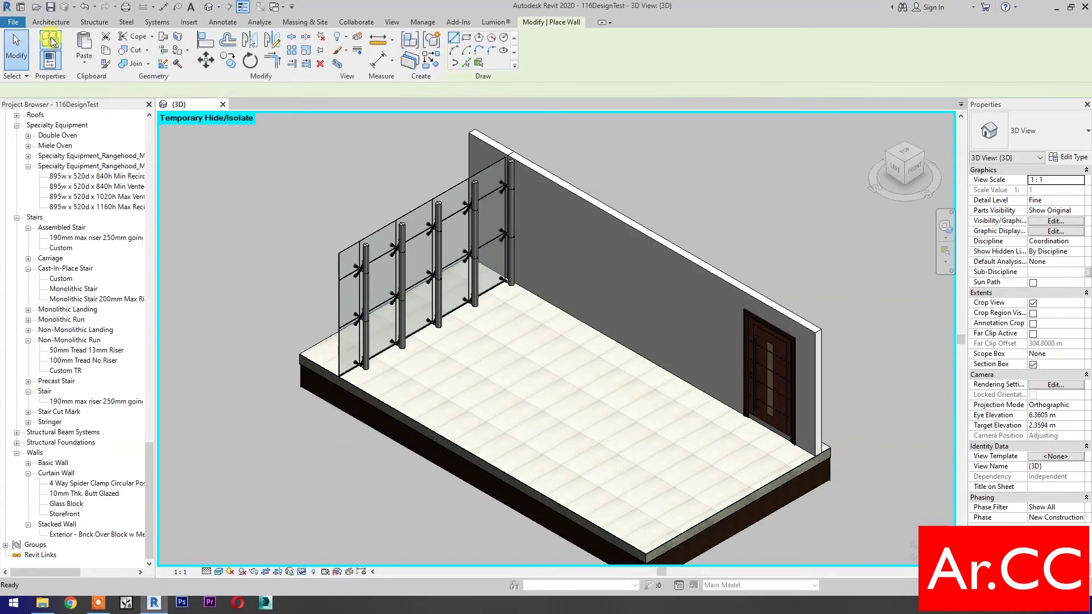
pyautogui.click(1036, 141)
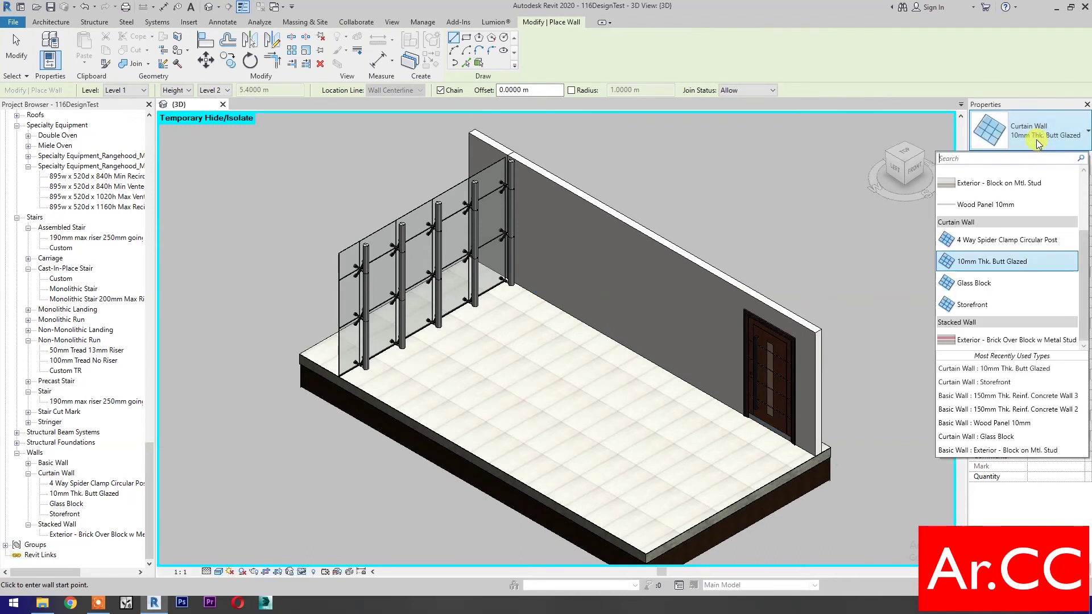
pyautogui.click(983, 306)
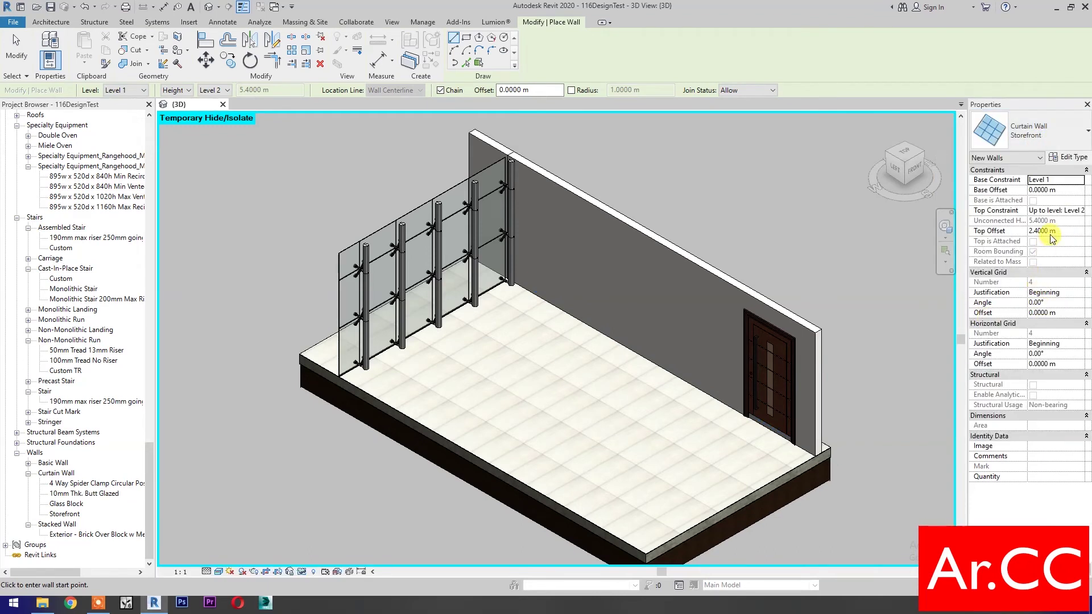
pyautogui.click(476, 351)
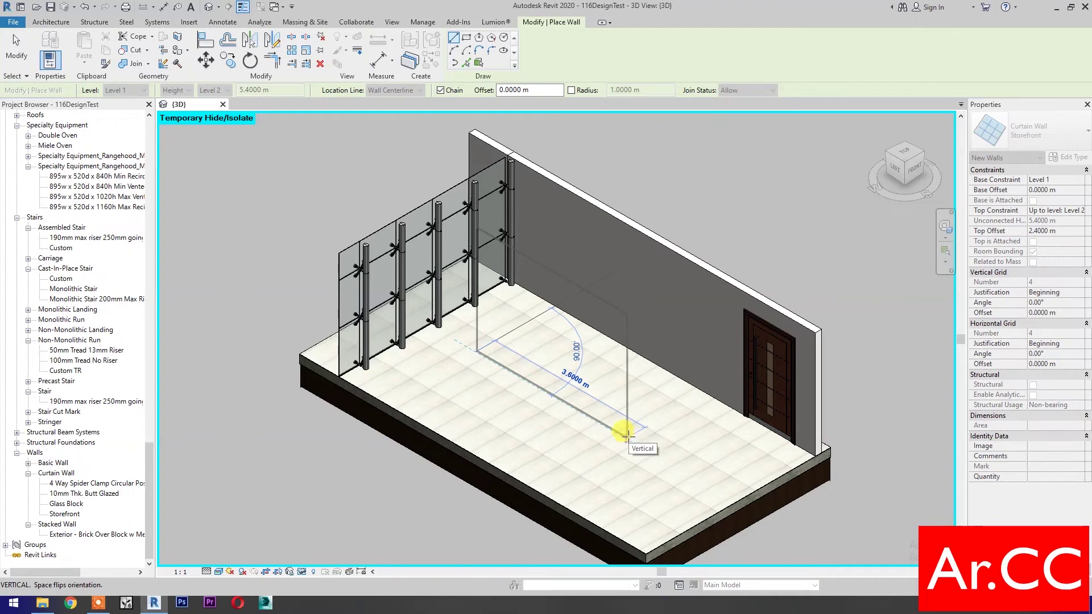
pyautogui.click(625, 436)
pyautogui.press('Escape')
pyautogui.press('Escape')
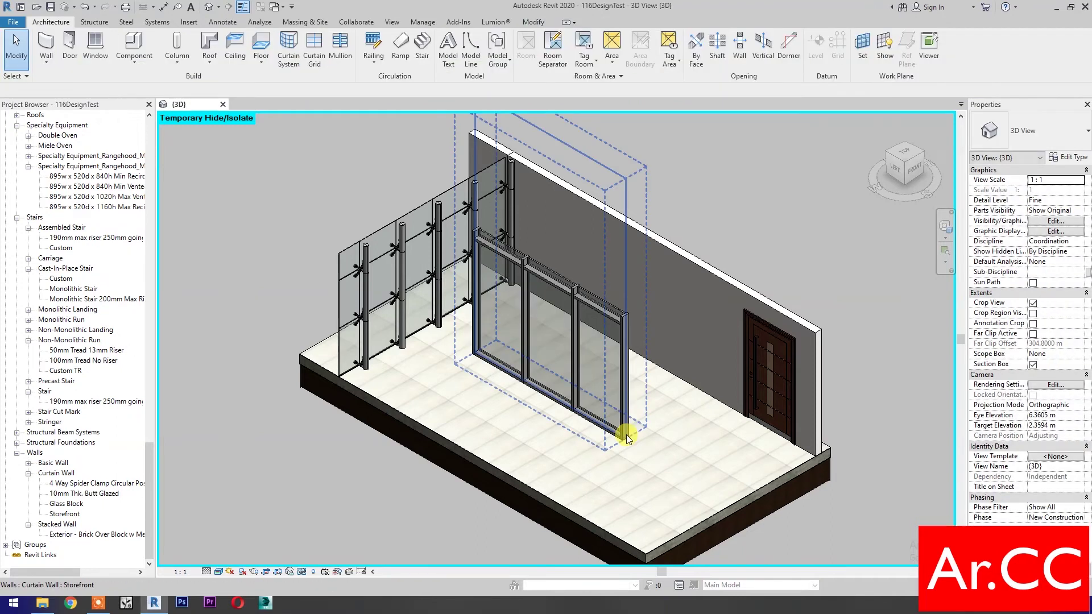
# Step: Duplicate the new curtain wall's Storefront type and name the copy Arabic Pattern Curtain Wall G
pyautogui.click(626, 435)
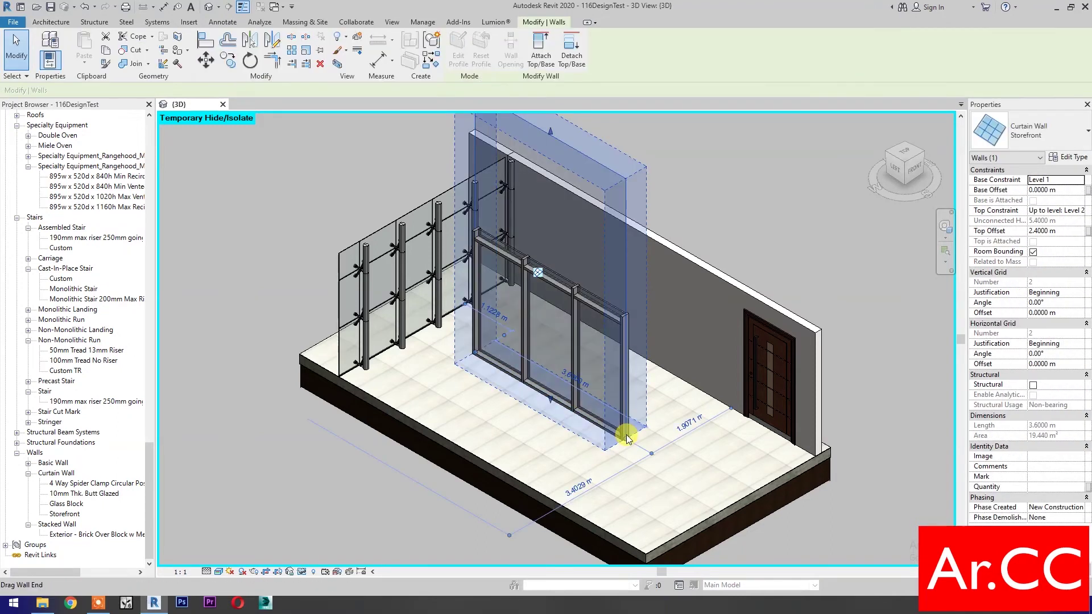
pyautogui.click(1069, 159)
pyautogui.click(446, 203)
pyautogui.write('Arabic Pattern Curtain Wall G')
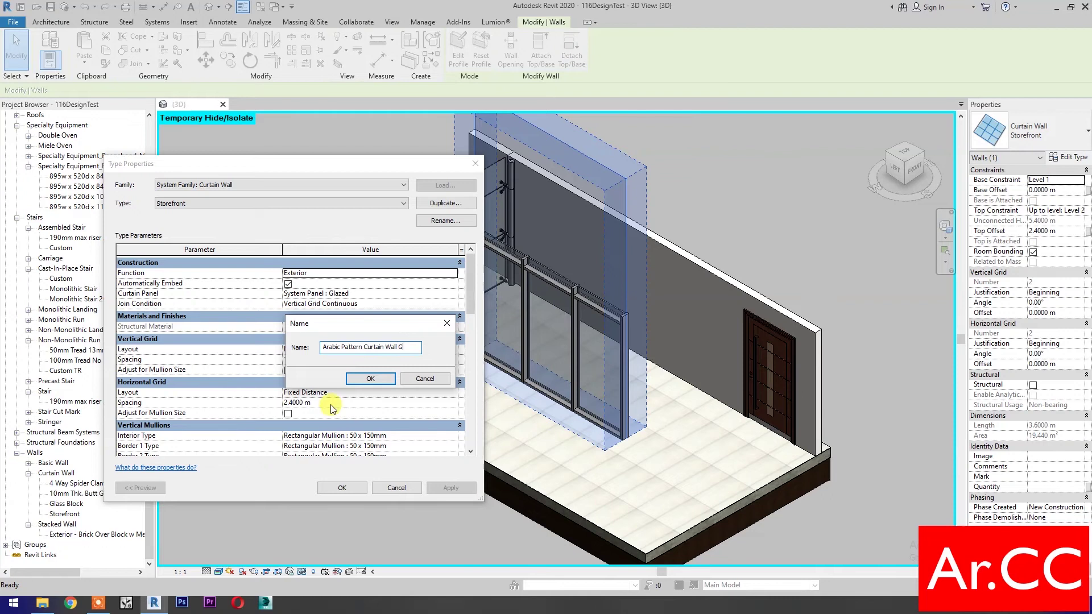
pyautogui.click(377, 381)
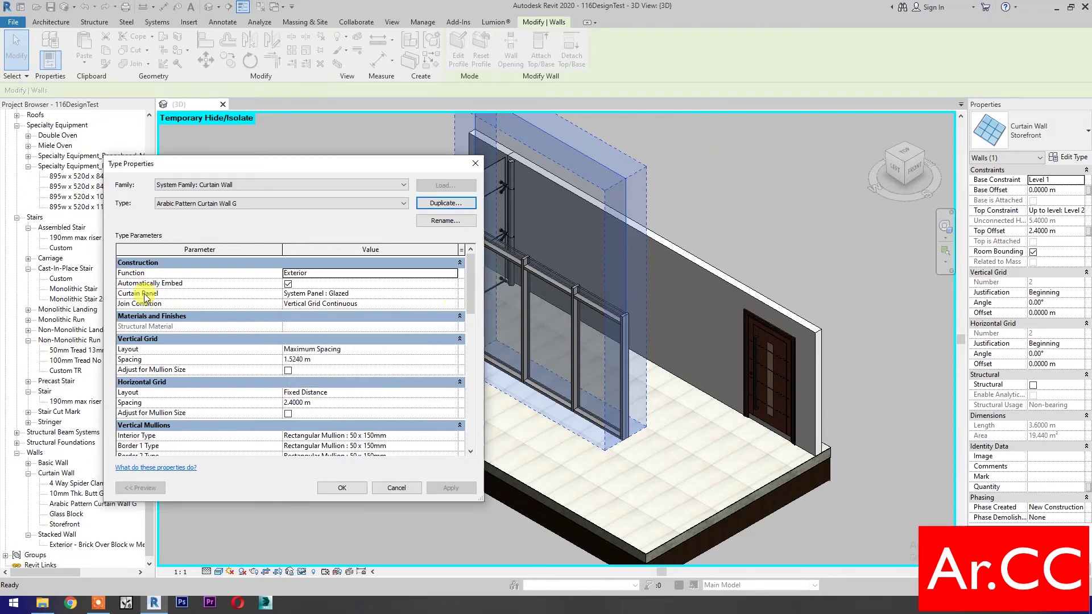
# Step: Set the curtain panel of the Arabic Pattern Curtain Wall G type to Arabic Pattern G : Arabic Pattern G
pyautogui.click(441, 294)
pyautogui.click(453, 293)
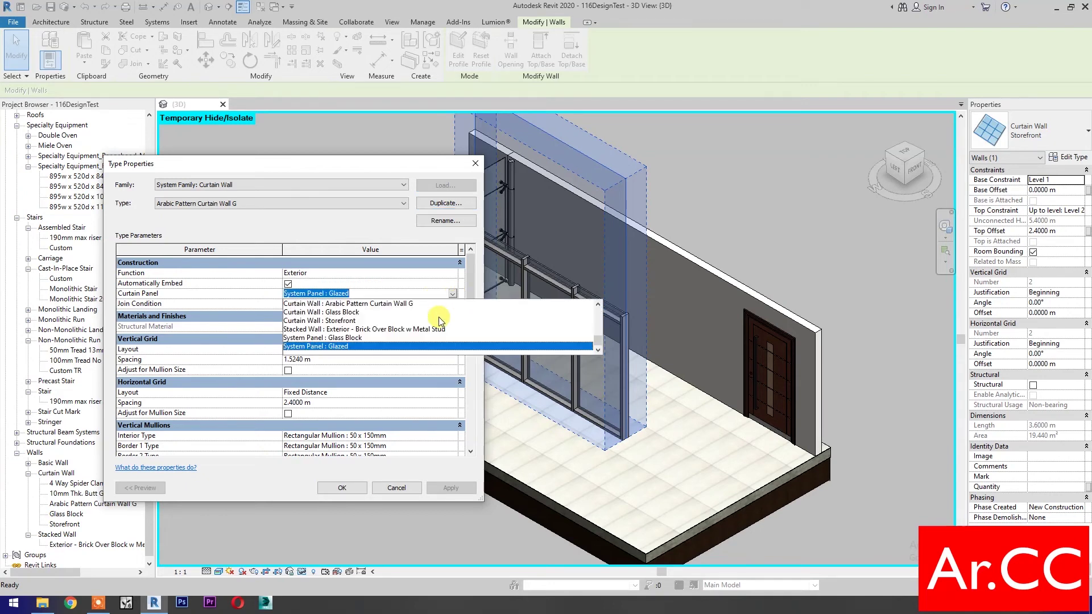
pyautogui.scroll(10, 439, 322)
pyautogui.scroll(3, 438, 336)
pyautogui.click(369, 312)
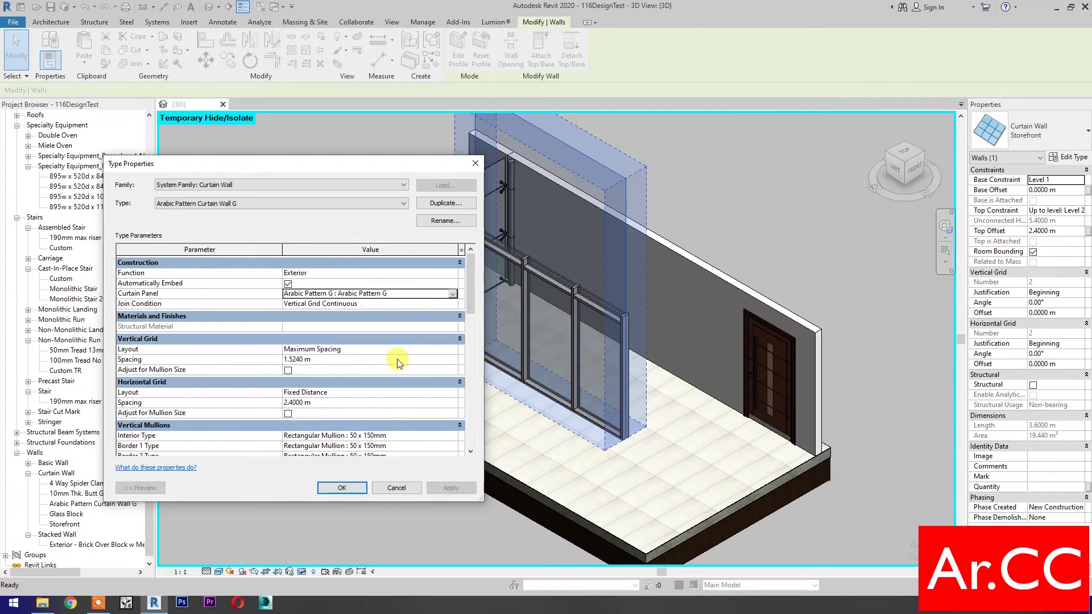
# Step: Set the vertical grid layout to Fixed Distance and both the vertical and horizontal grid spacing to 0.6 m
pyautogui.click(454, 350)
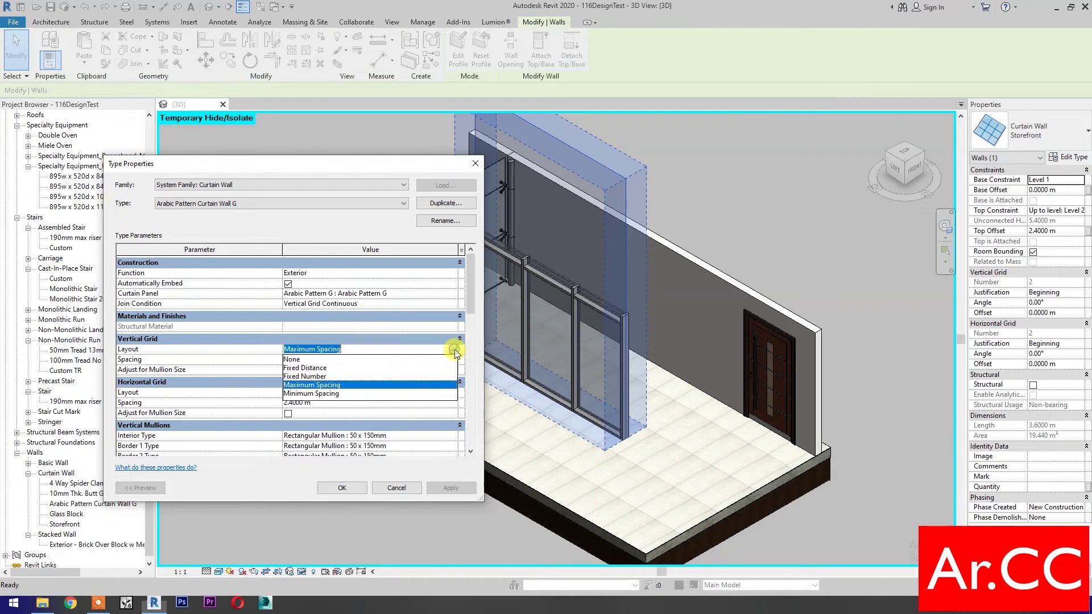
pyautogui.click(348, 369)
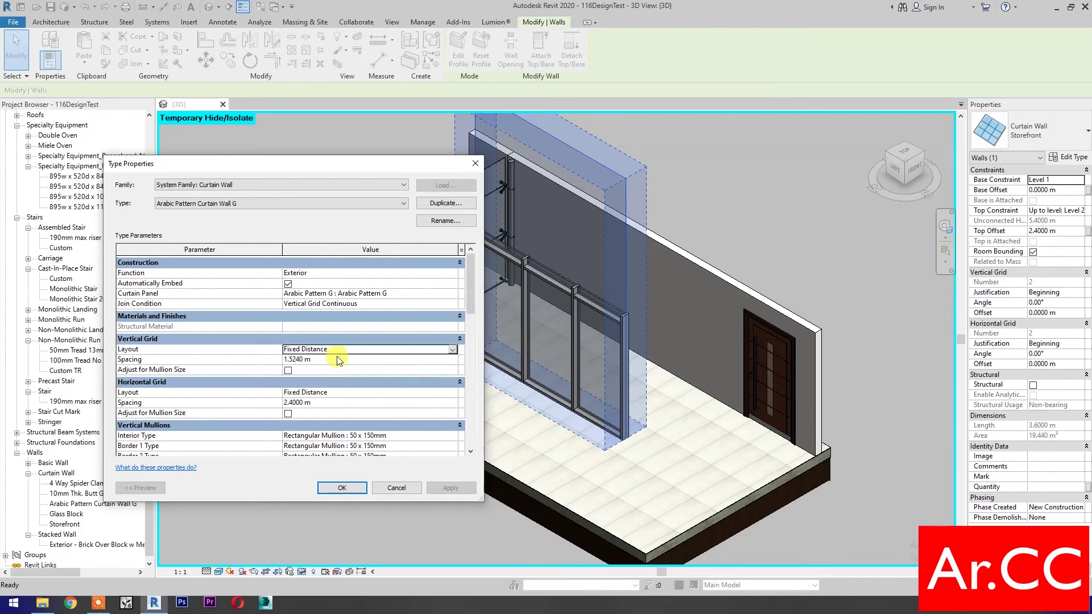
pyautogui.click(337, 358)
pyautogui.press('BackSpace')
pyautogui.write('.6')
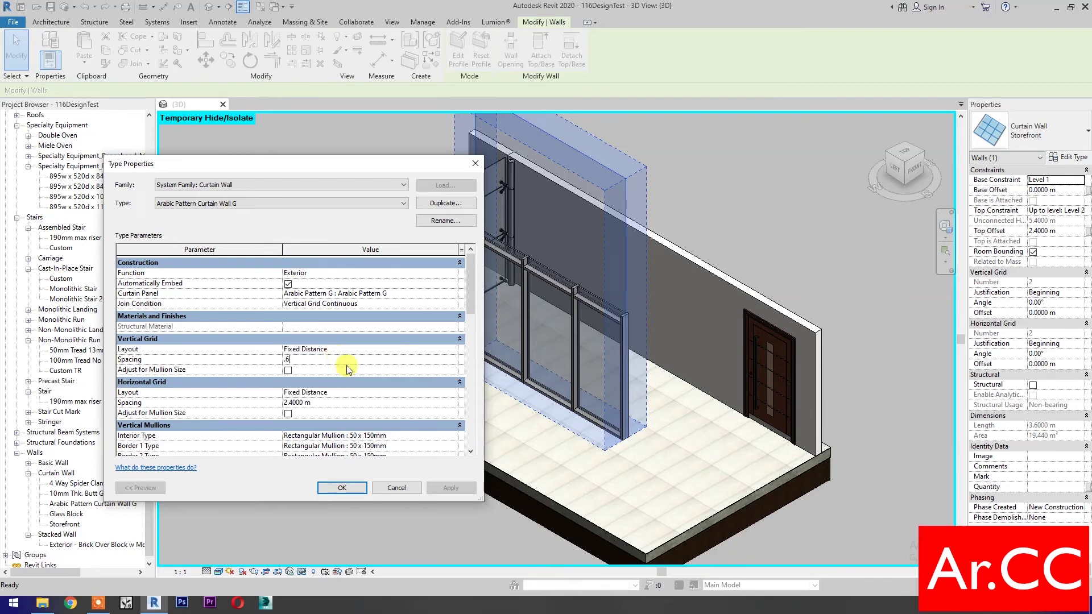
pyautogui.click(342, 402)
pyautogui.press('BackSpace')
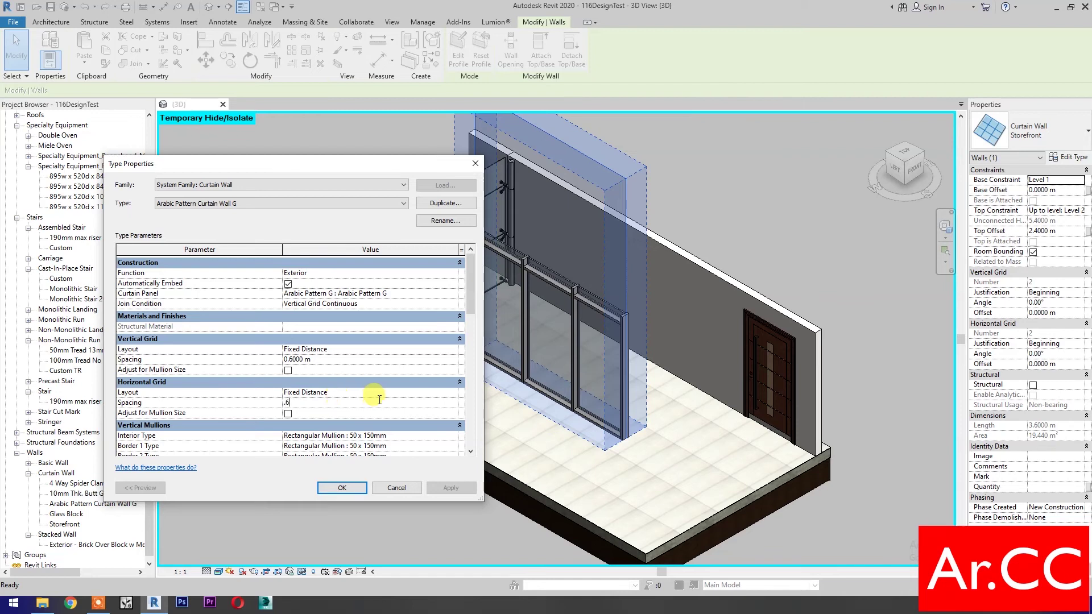
# Step: Set the vertical mullions' interior, border 1 and border 2 types to Rectangular Mullion : 20 x 20mm
pyautogui.moveTo(470, 289); pyautogui.dragTo(476, 333)
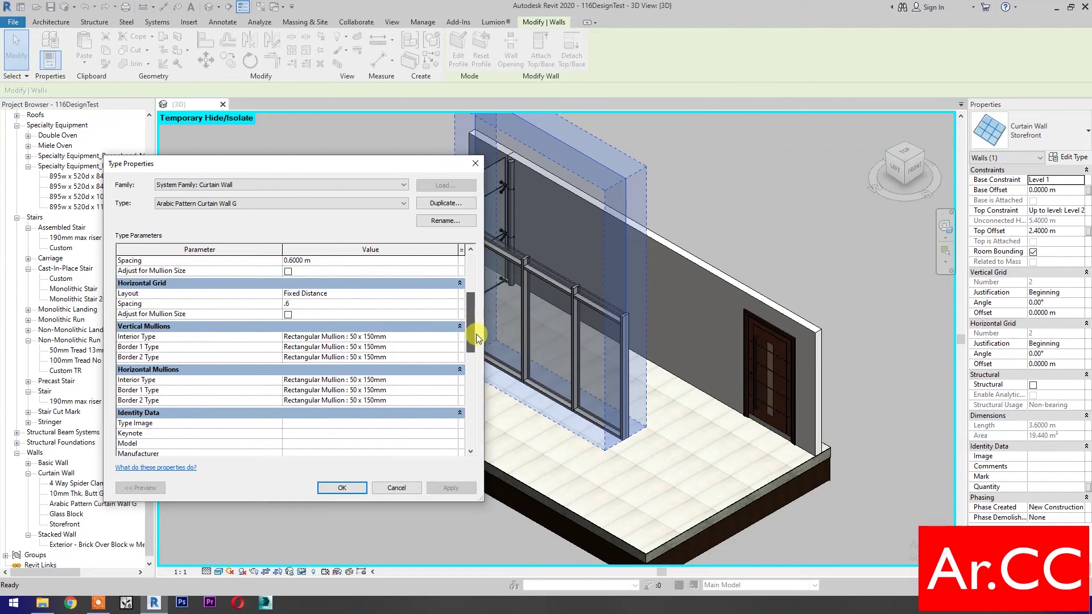
pyautogui.click(453, 336)
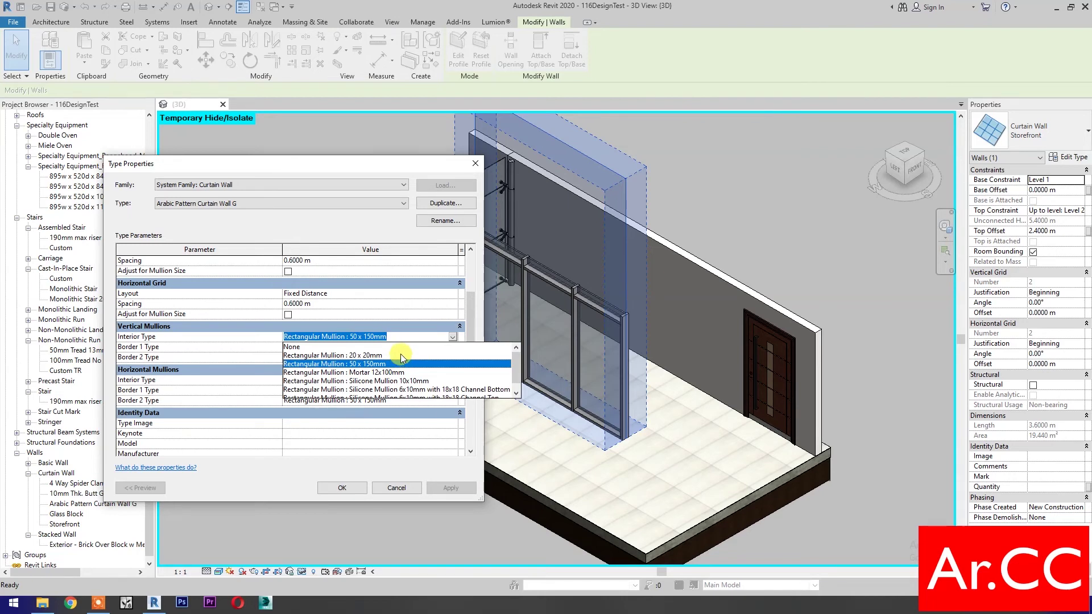
pyautogui.click(400, 355)
pyautogui.click(454, 347)
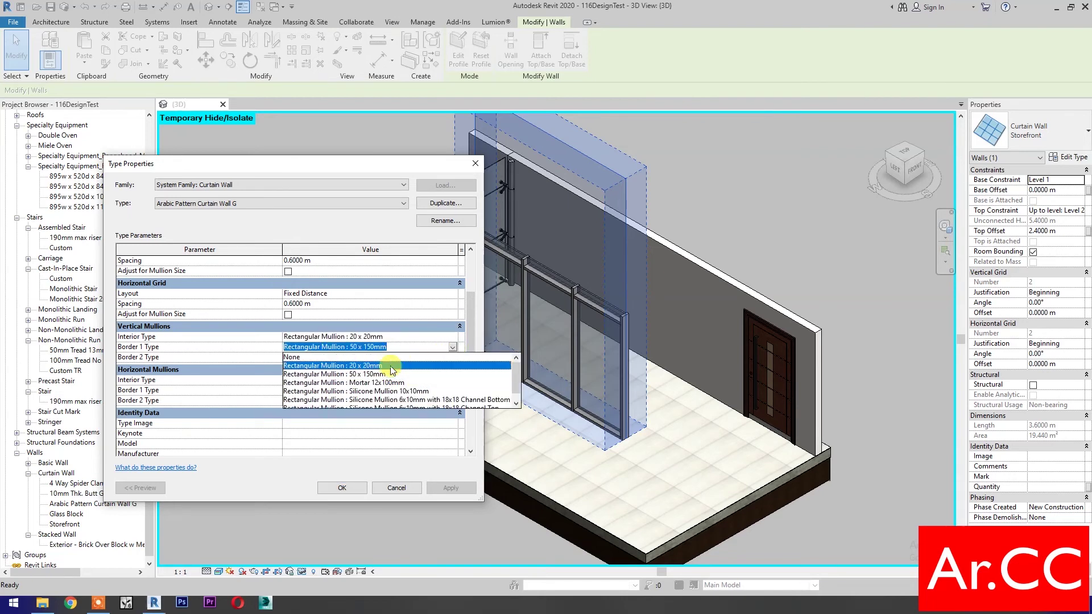
pyautogui.click(418, 366)
pyautogui.click(456, 357)
pyautogui.click(453, 357)
pyautogui.click(394, 375)
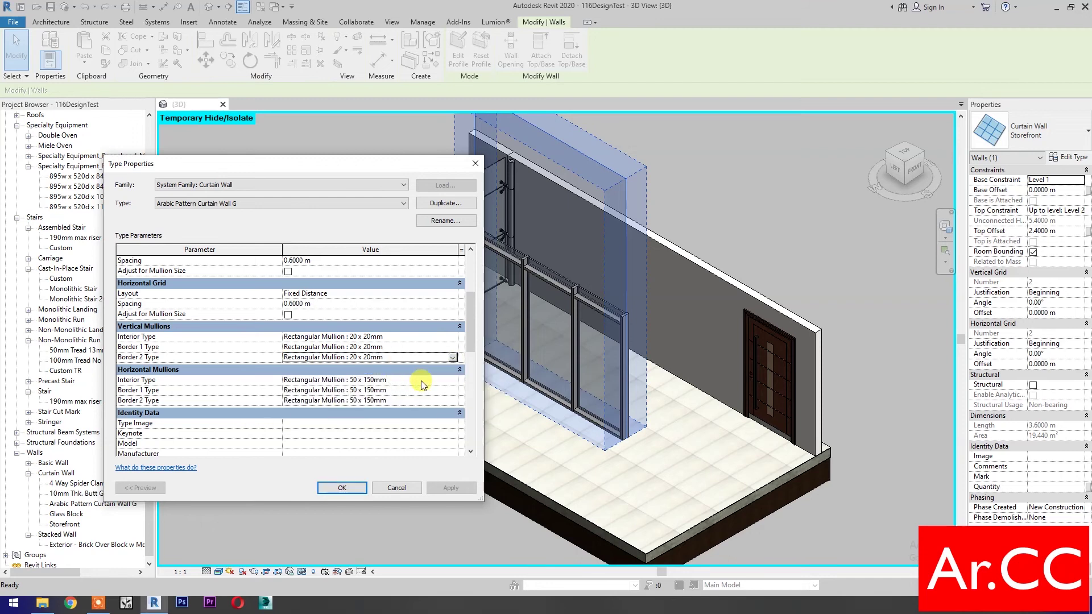
# Step: Set the horizontal mullions' interior, border 1 and border 2 types to Rectangular Mullion : 20 x 20mm and apply the type changes
pyautogui.click(454, 380)
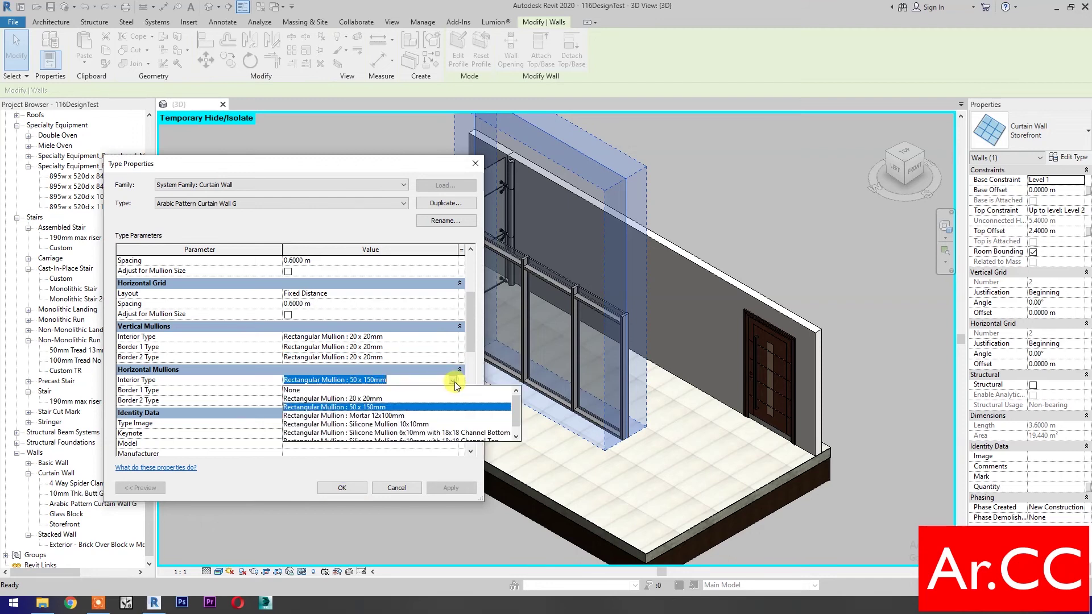
pyautogui.click(372, 399)
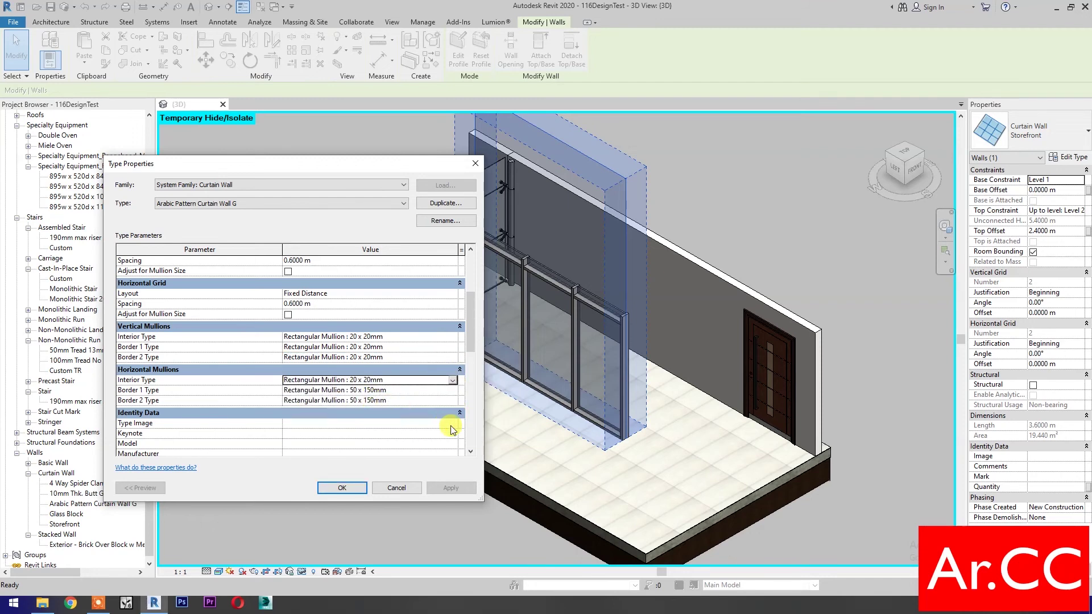
pyautogui.click(453, 390)
pyautogui.click(453, 390)
pyautogui.click(398, 410)
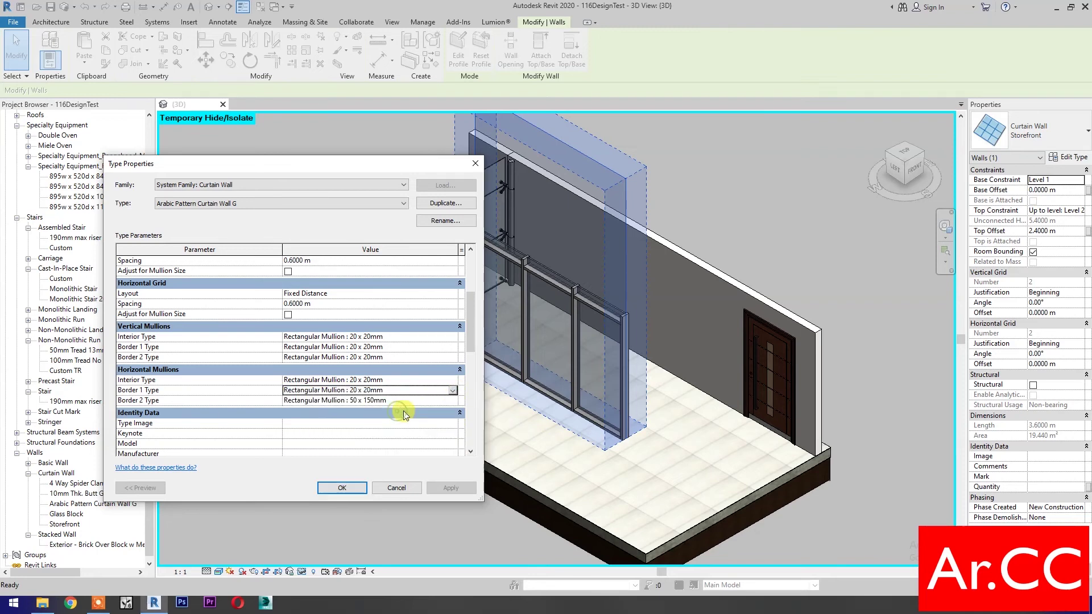
pyautogui.click(454, 400)
pyautogui.click(453, 400)
pyautogui.click(395, 421)
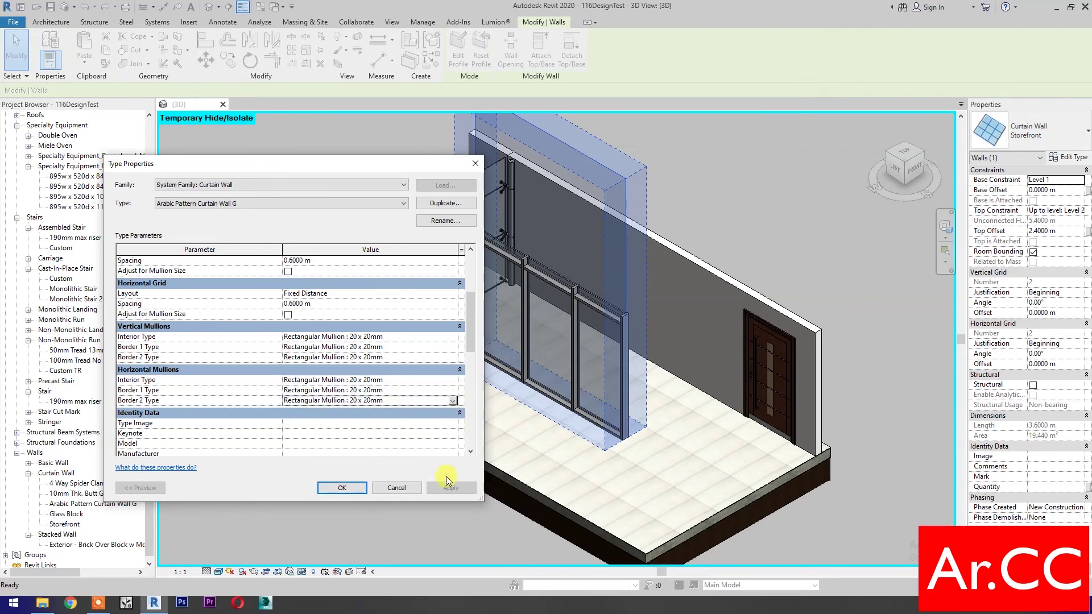
pyautogui.scroll(2, 470, 298)
pyautogui.moveTo(469, 298); pyautogui.dragTo(469, 289)
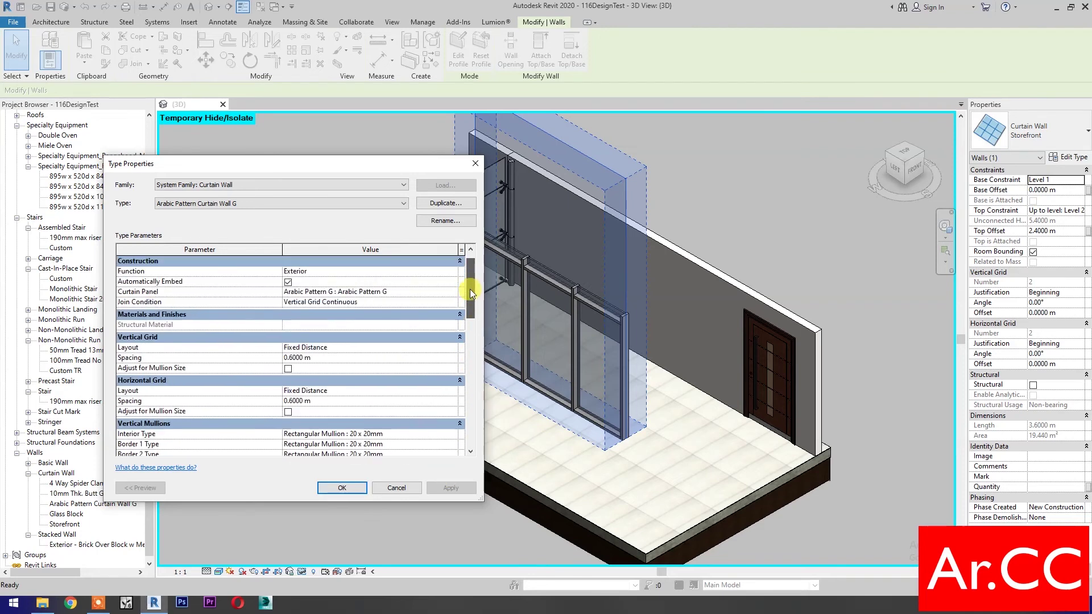
pyautogui.click(343, 488)
pyautogui.click(381, 471)
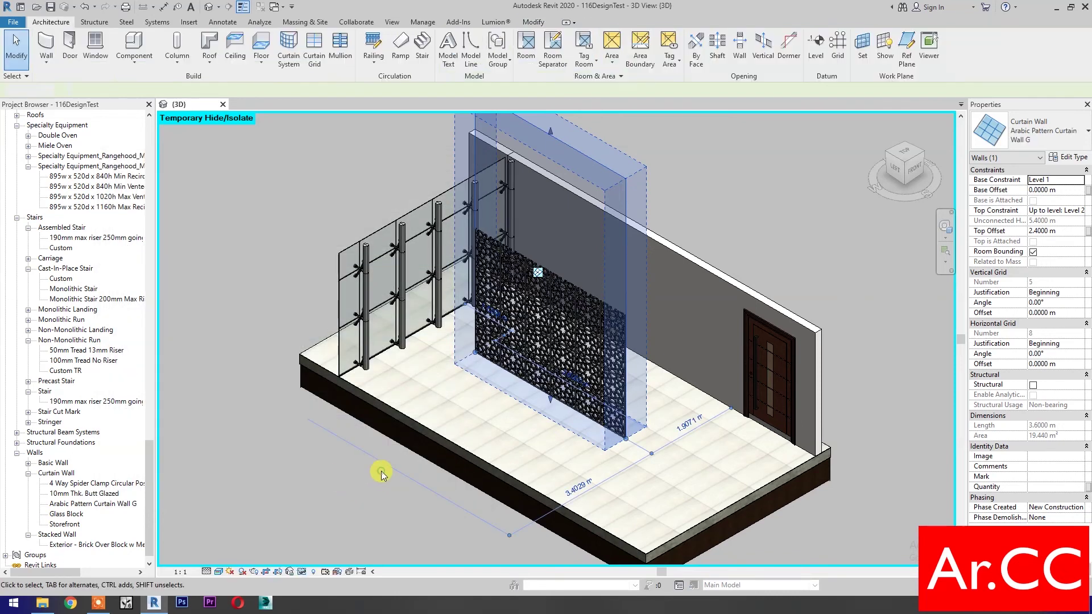
# Step: Examine the Arabic pattern panels and mullions of the new curtain wall up close in the 3D view
pyautogui.scroll(4, 587, 410)
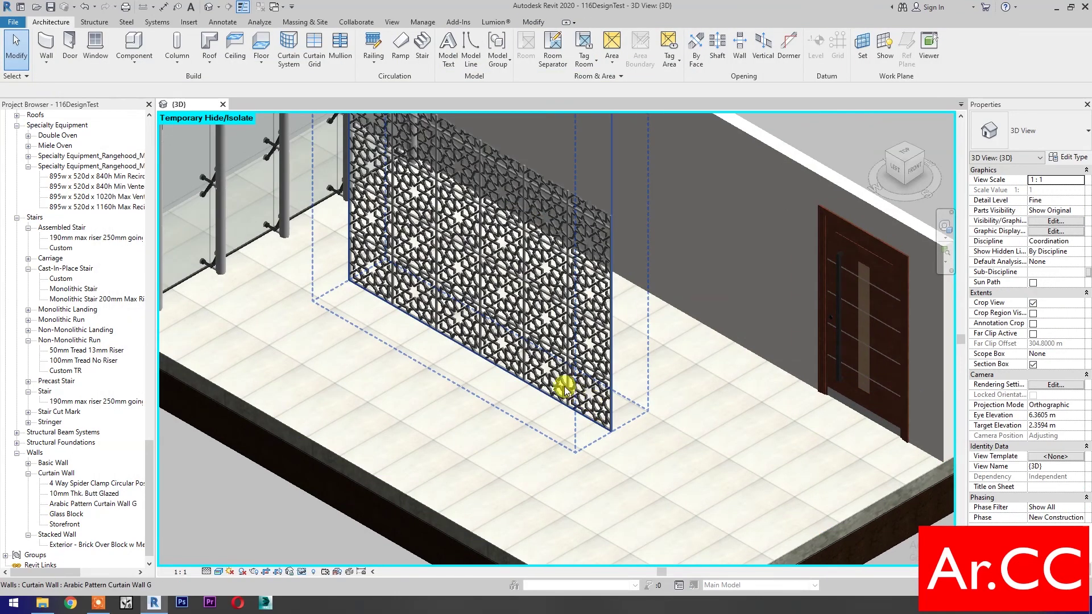
pyautogui.scroll(2, 558, 385)
pyautogui.scroll(3, 455, 449)
pyautogui.moveTo(454, 442); pyautogui.dragTo(496, 543, button='middle')
pyautogui.scroll(-2, 415, 365)
pyautogui.moveTo(415, 366); pyautogui.dragTo(586, 458, button='middle')
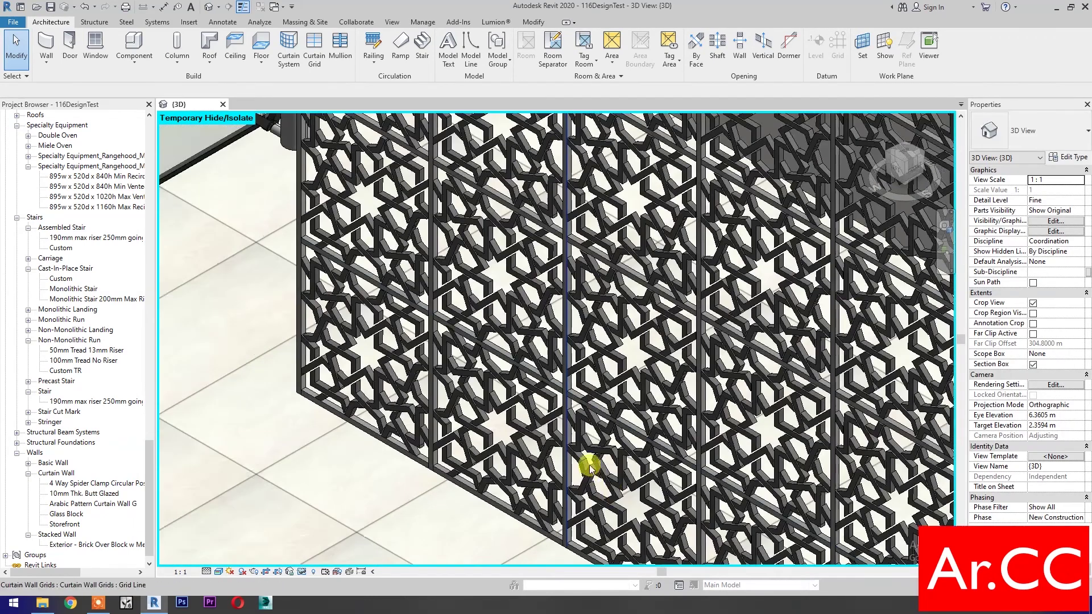
pyautogui.scroll(2, 597, 399)
pyautogui.moveTo(597, 398); pyautogui.dragTo(500, 385, button='middle')
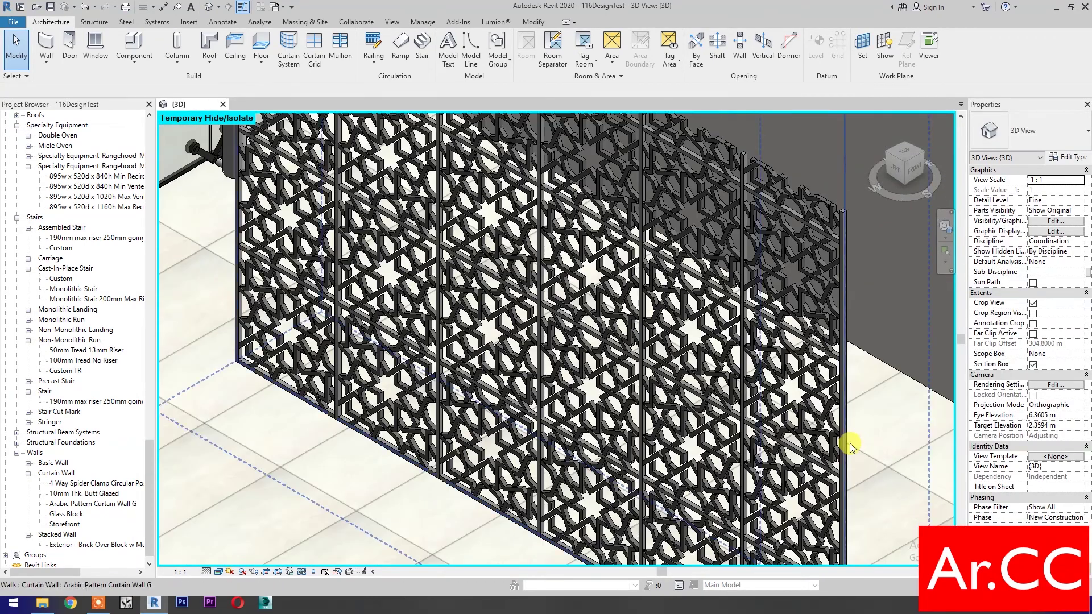
# Step: Duplicate the patterned wall's Arabic Pattern Curtain Wall G type and name the copy Arabic Pattern Curtain Wall H
pyautogui.click(849, 444)
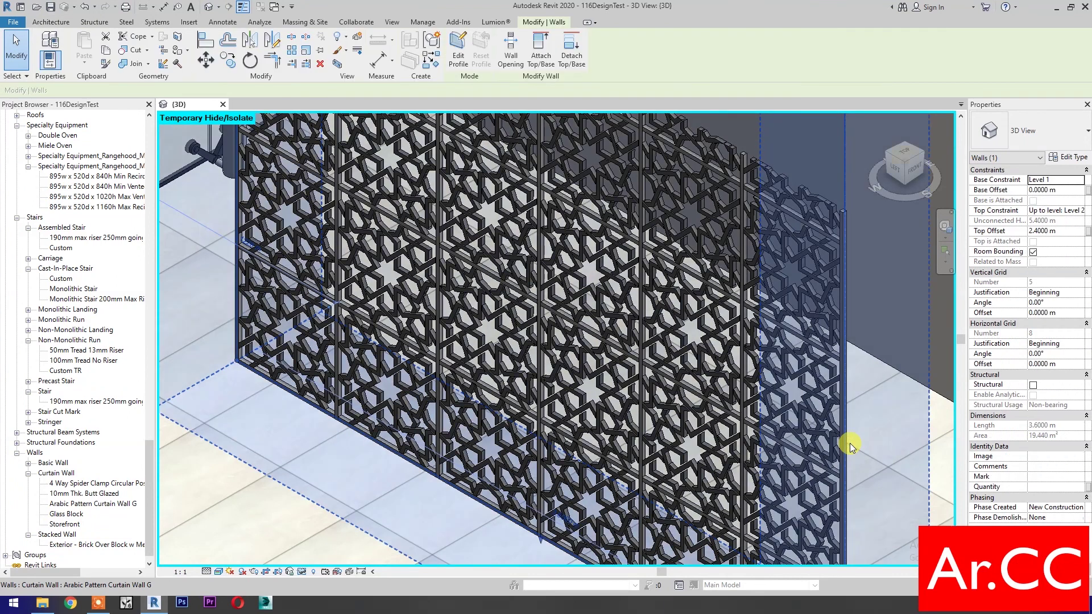
pyautogui.click(1080, 160)
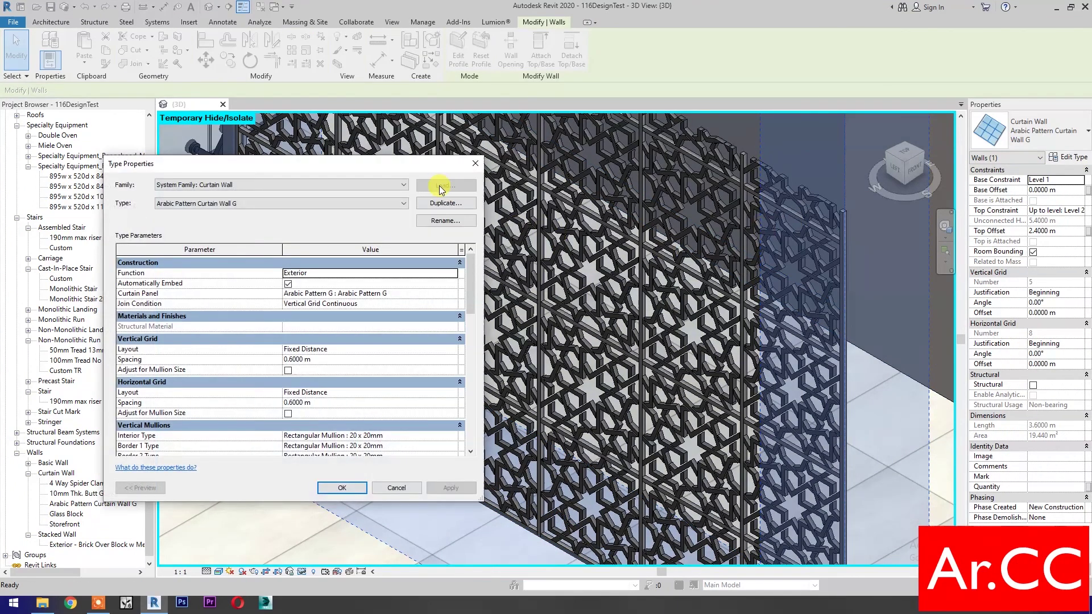
pyautogui.click(444, 204)
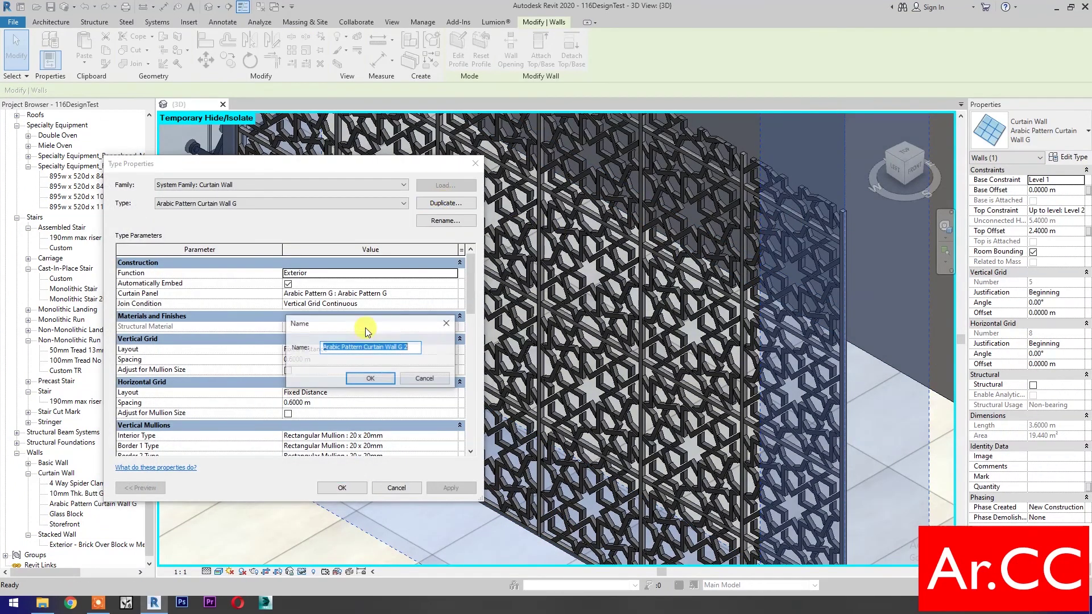
pyautogui.click(413, 347)
pyautogui.write('H')
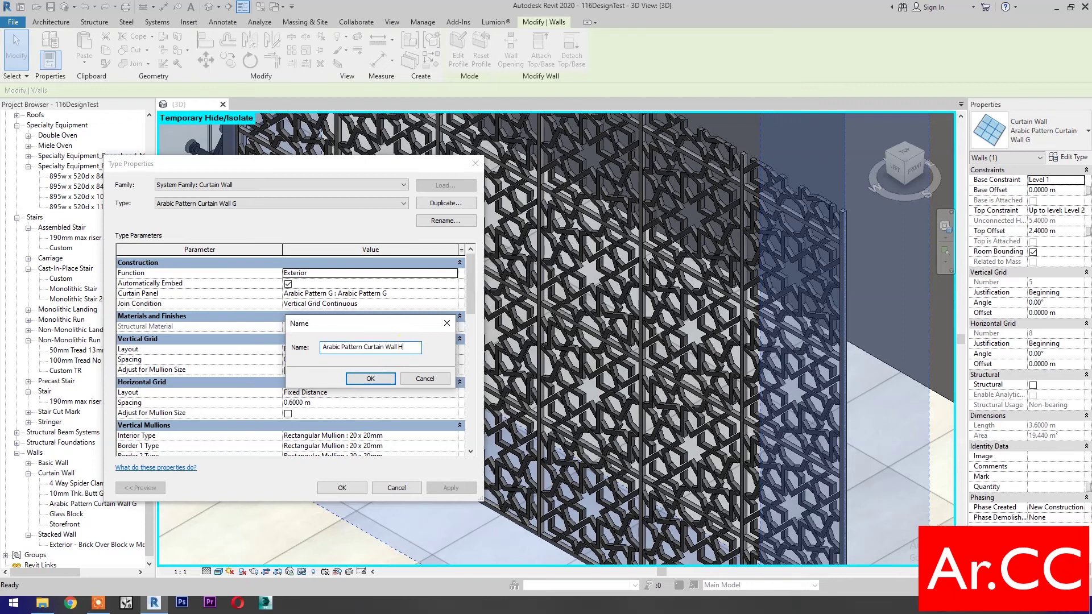
pyautogui.click(371, 379)
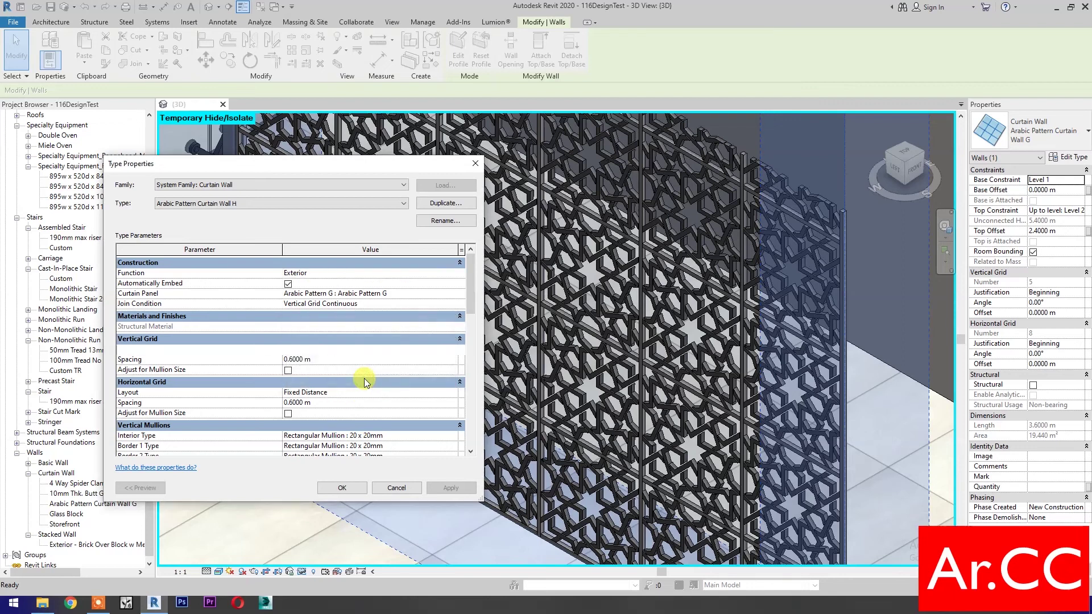
# Step: Set the curtain panel of the Arabic Pattern Curtain Wall H type to Arabic Pattern H : Arabic Pattern H and apply it
pyautogui.click(455, 298)
pyautogui.click(405, 316)
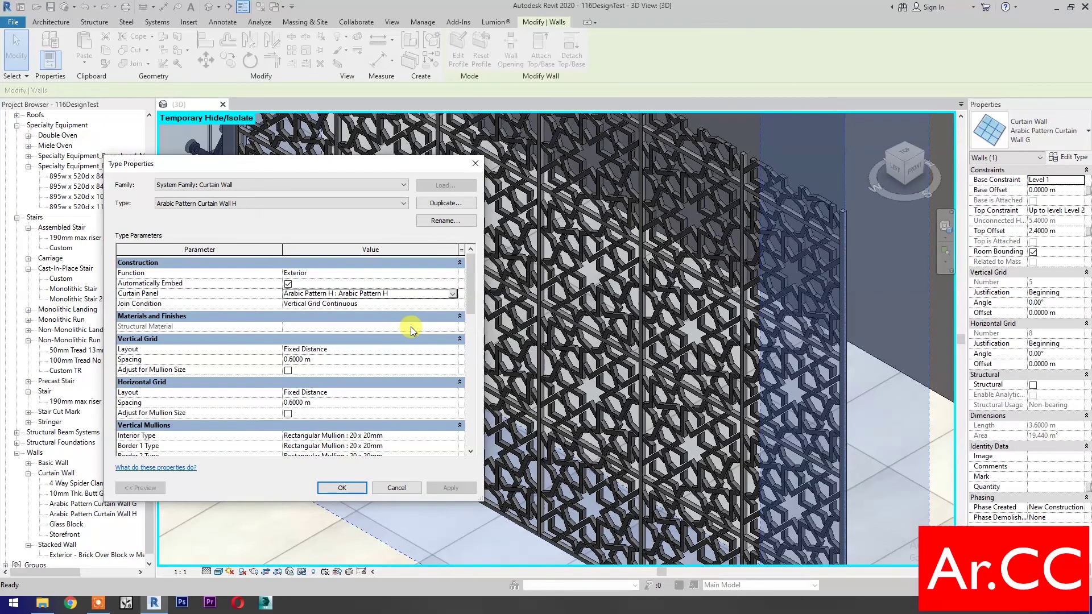
pyautogui.click(342, 488)
pyautogui.press('Escape')
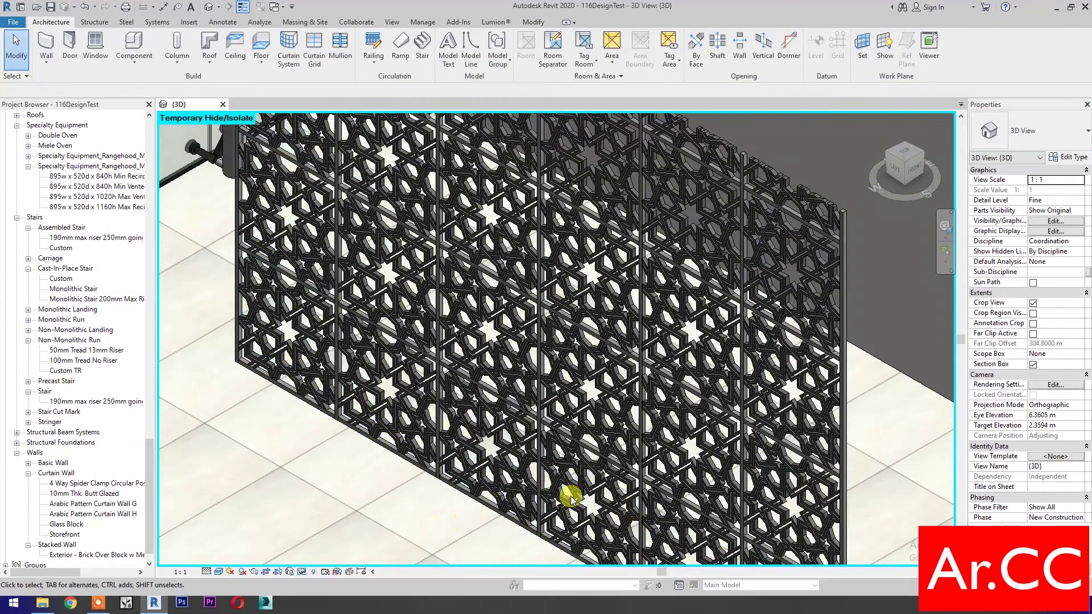
# Step: Duplicate the patterned wall's Arabic Pattern Curtain Wall H type and name the copy Arabic Pattern Curtain Wall I
pyautogui.scroll(5, 570, 497)
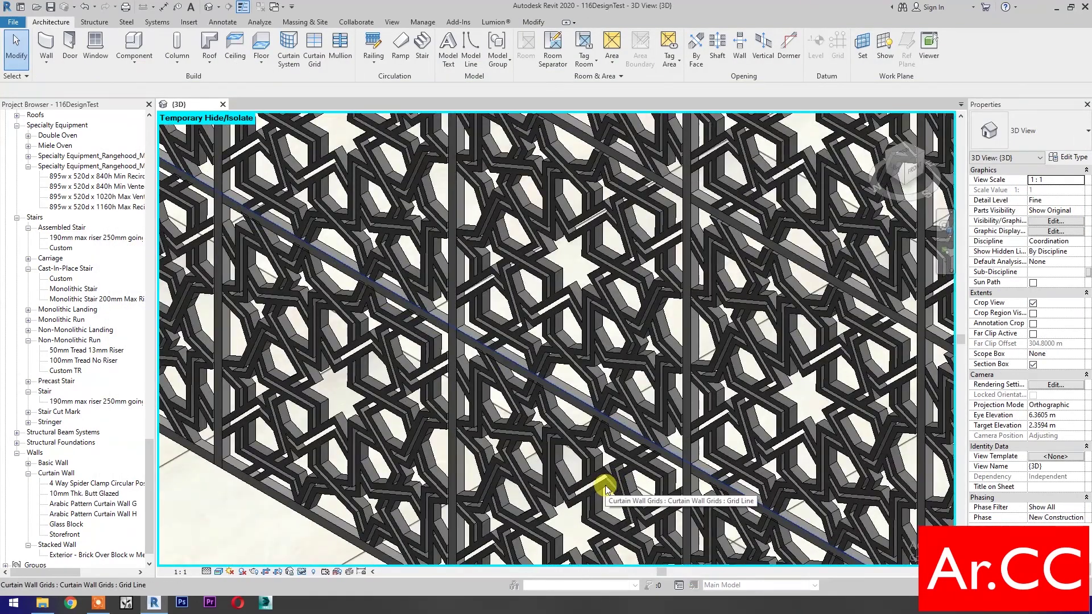
pyautogui.scroll(-6, 604, 488)
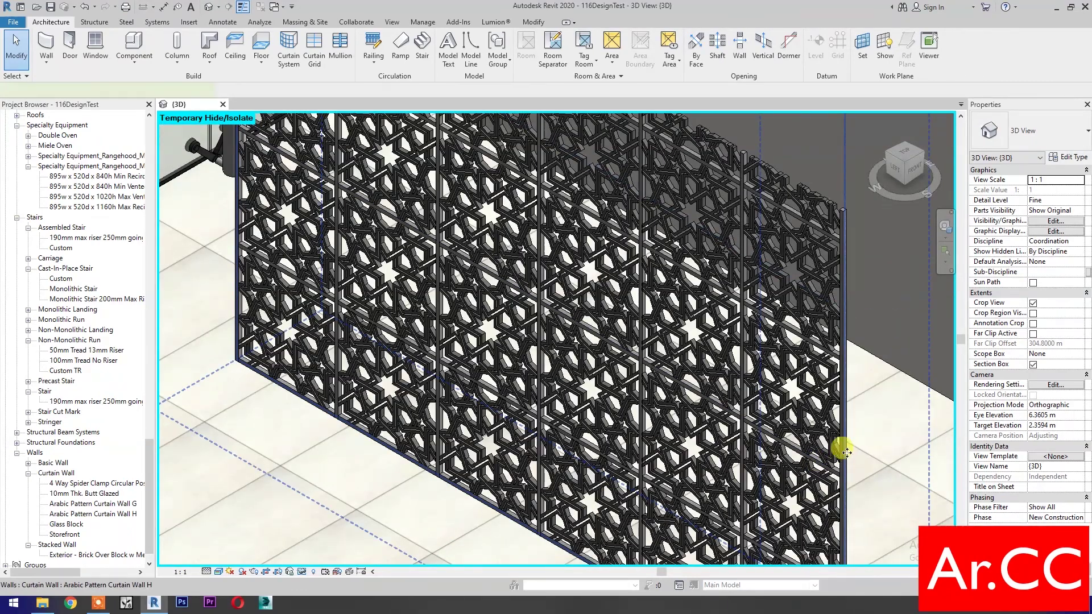
pyautogui.click(848, 451)
pyautogui.click(1067, 161)
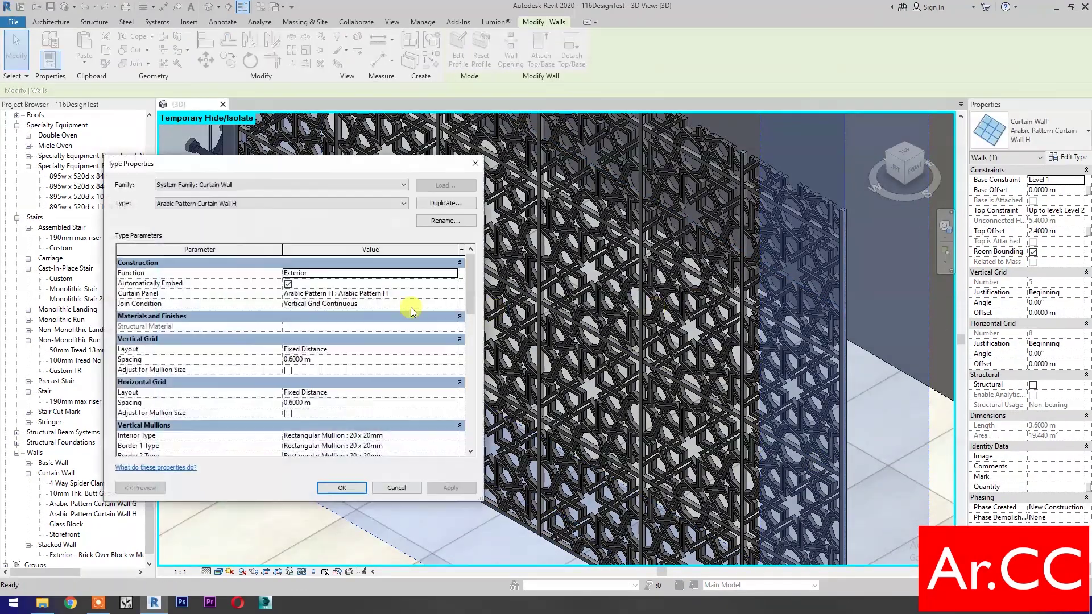
pyautogui.click(445, 203)
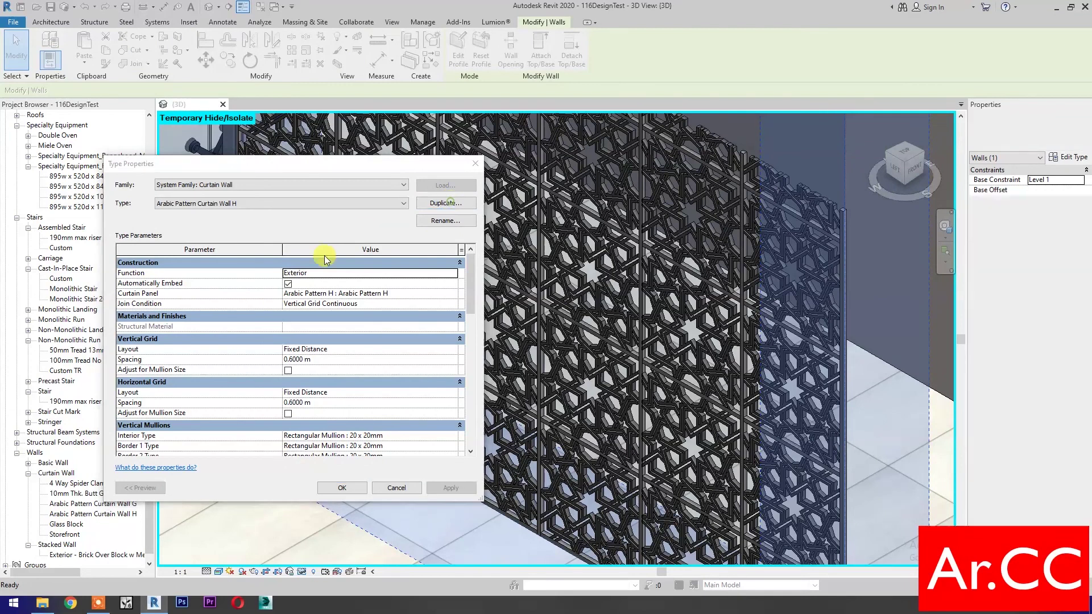
pyautogui.click(408, 347)
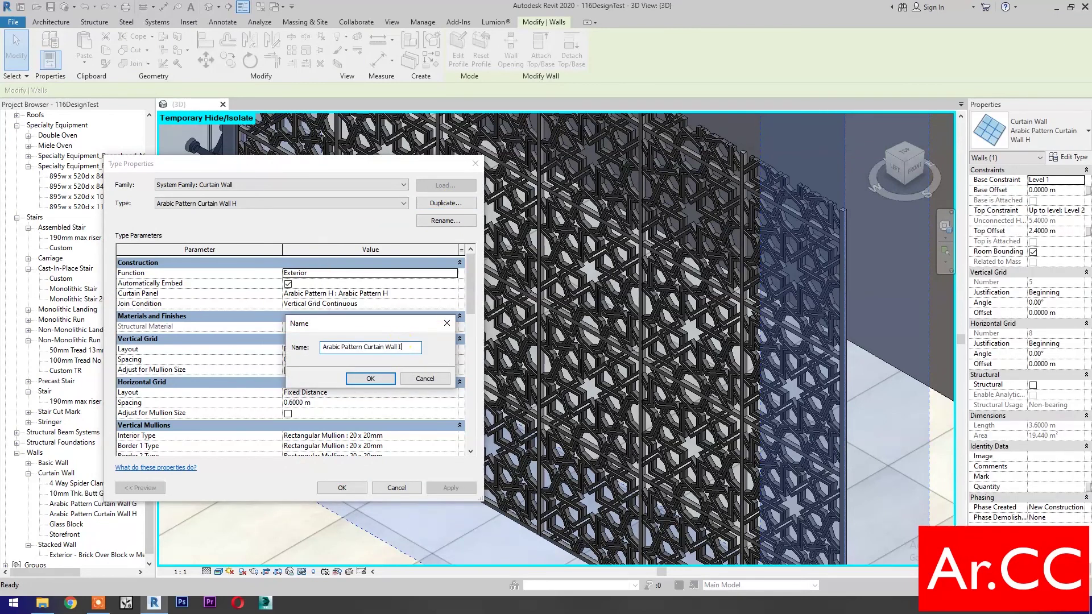
pyautogui.click(360, 376)
# Step: Set the curtain panel of the Arabic Pattern Curtain Wall I type to Arabic Pattern I : Arabic Pattern I and apply it
pyautogui.click(455, 296)
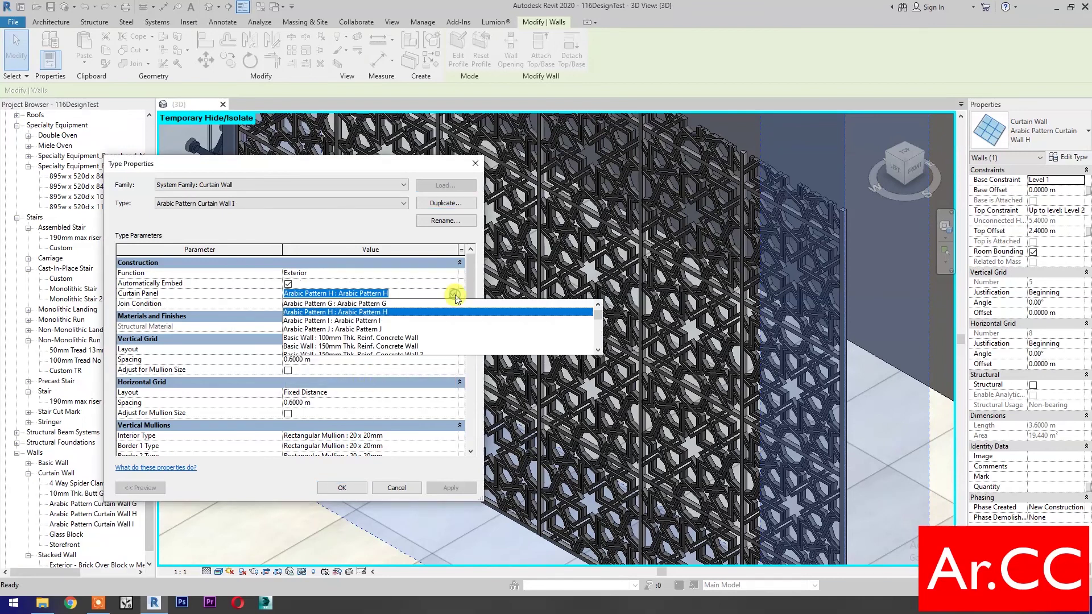
pyautogui.click(389, 321)
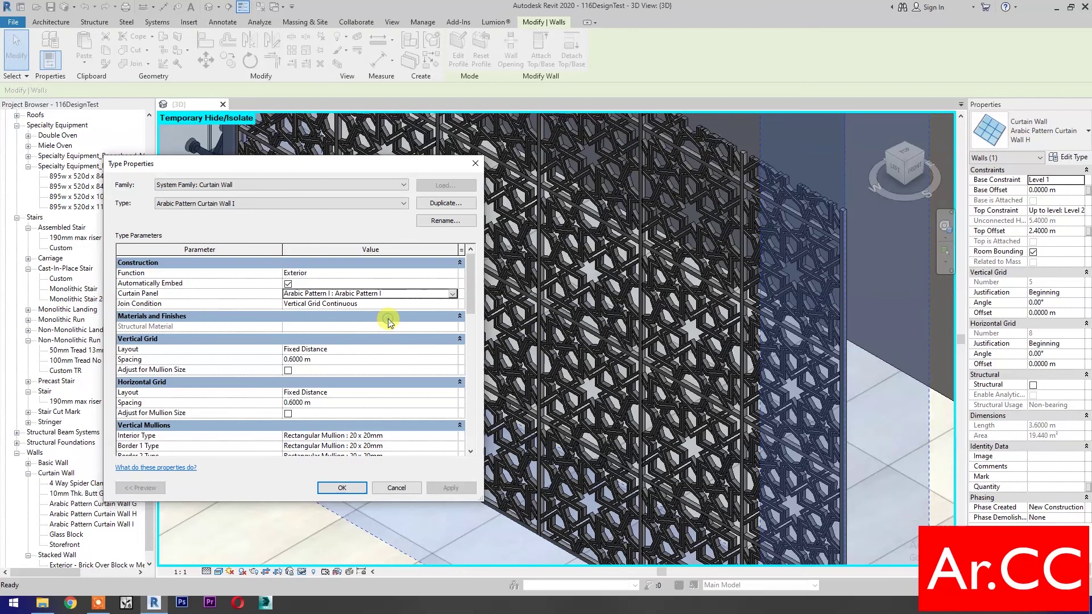
pyautogui.click(347, 484)
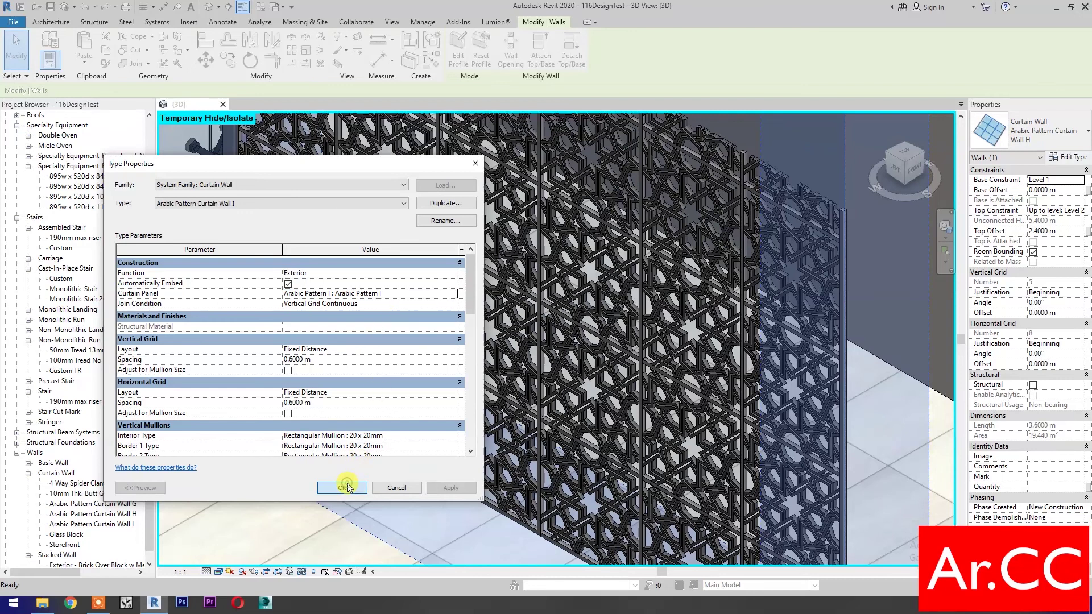
pyautogui.click(293, 509)
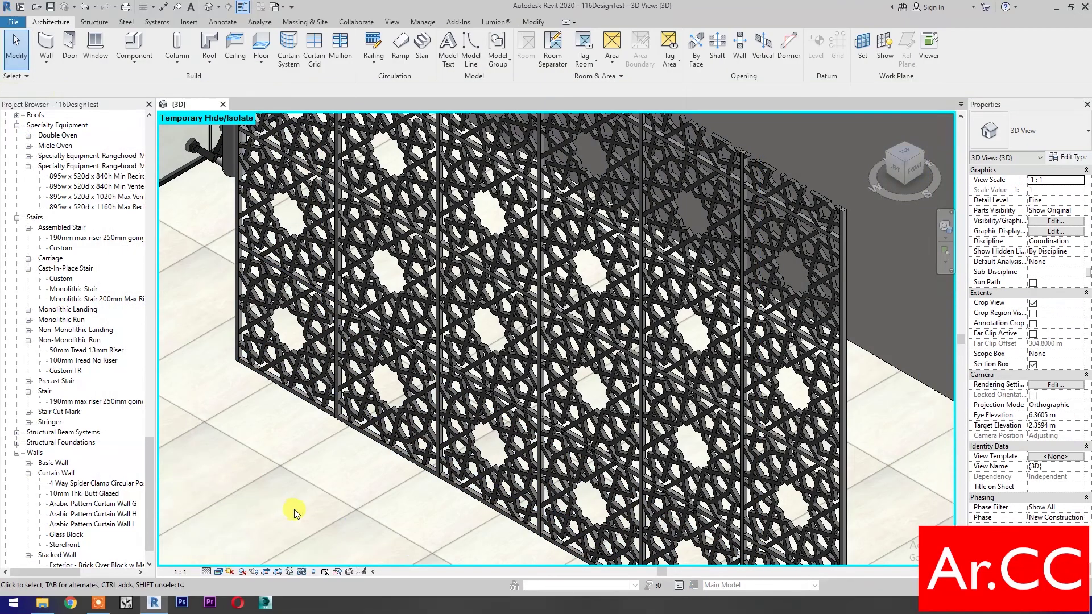
# Step: Duplicate the patterned wall's Arabic Pattern Curtain Wall I type and name the copy Arabic Pattern Curtain Wall J
pyautogui.click(843, 423)
pyautogui.click(1069, 157)
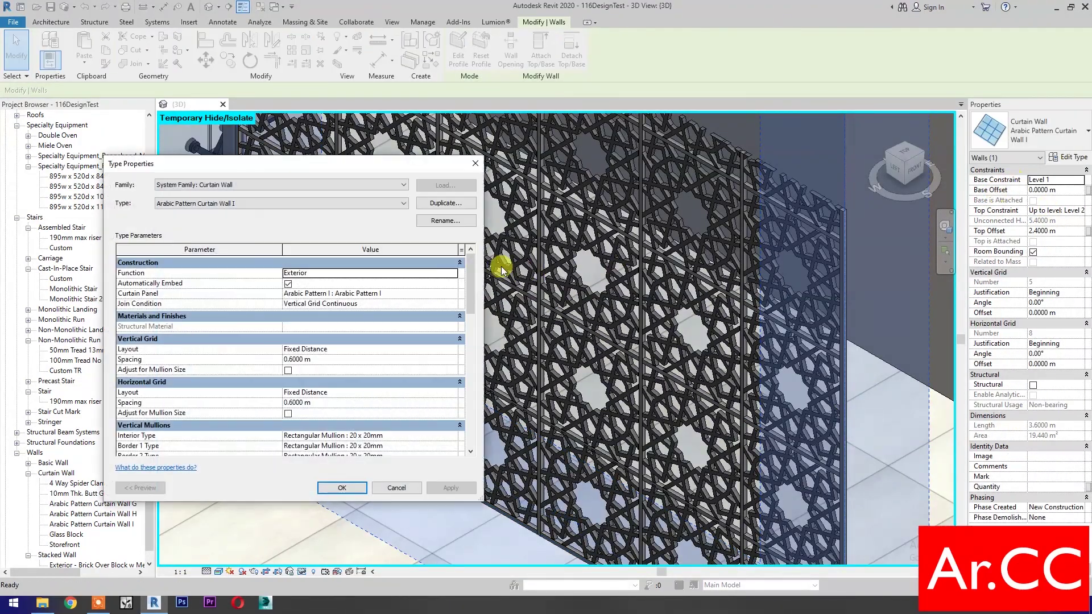
pyautogui.click(450, 207)
pyautogui.click(412, 347)
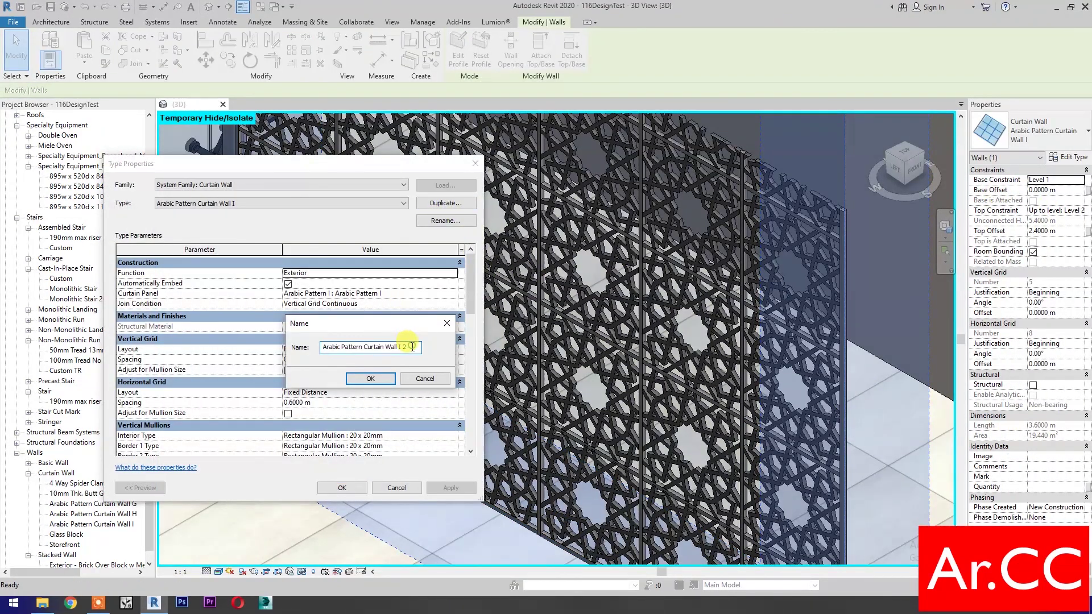
pyautogui.press('BackSpace')
pyautogui.write('J')
pyautogui.click(370, 379)
# Step: Set the Arabic Pattern Curtain Wall J type's curtain panel to Arabic Pattern J : Arabic Pattern J, and reset the 3D view's temporary hide/isolate
pyautogui.click(449, 296)
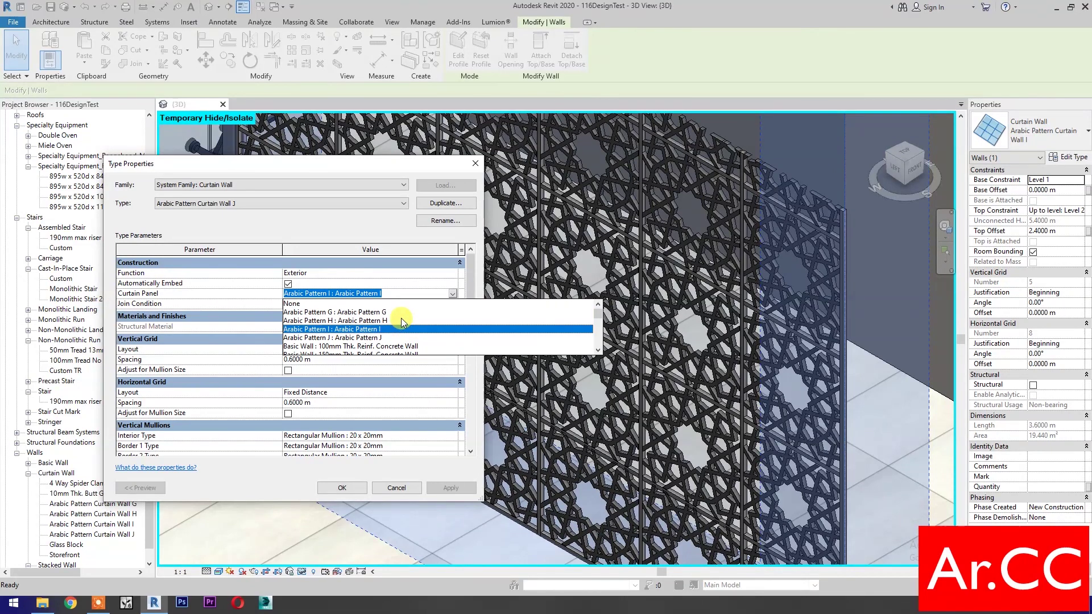
pyautogui.click(391, 338)
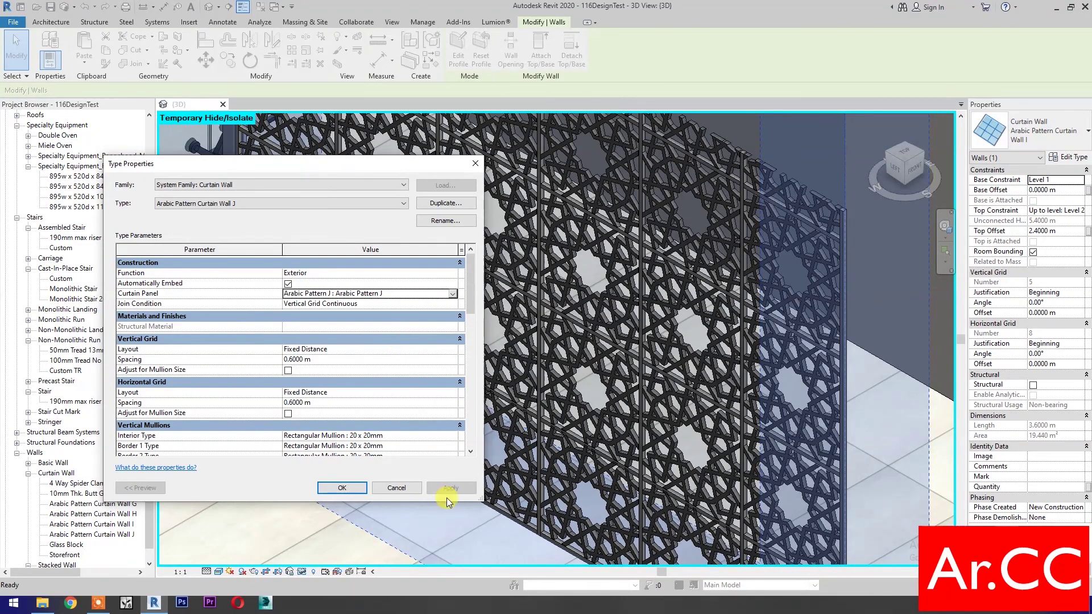
pyautogui.click(342, 489)
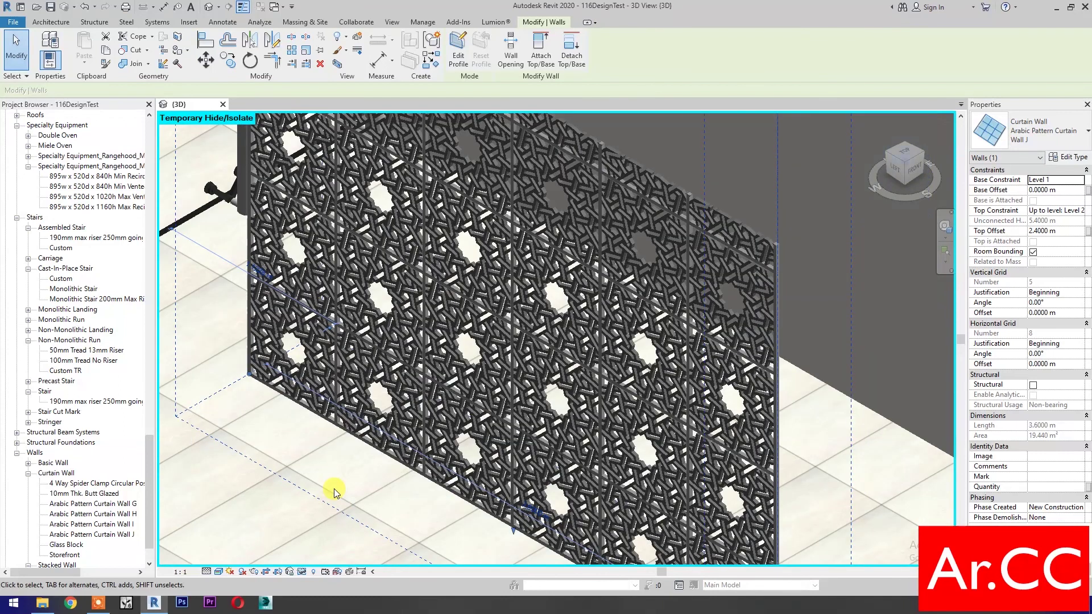
pyautogui.press('h')
pyautogui.press('r')
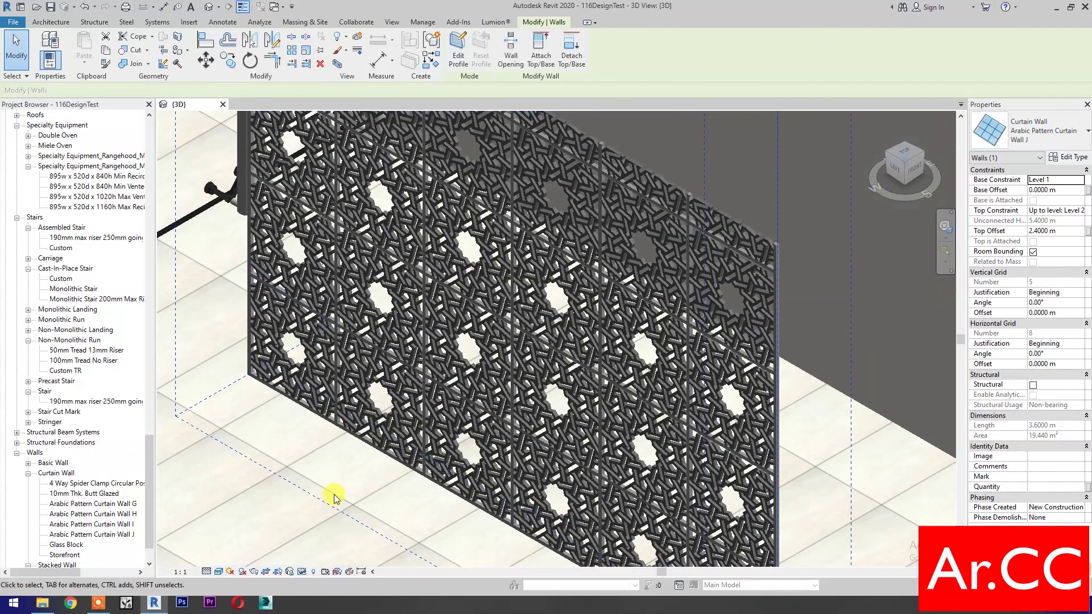